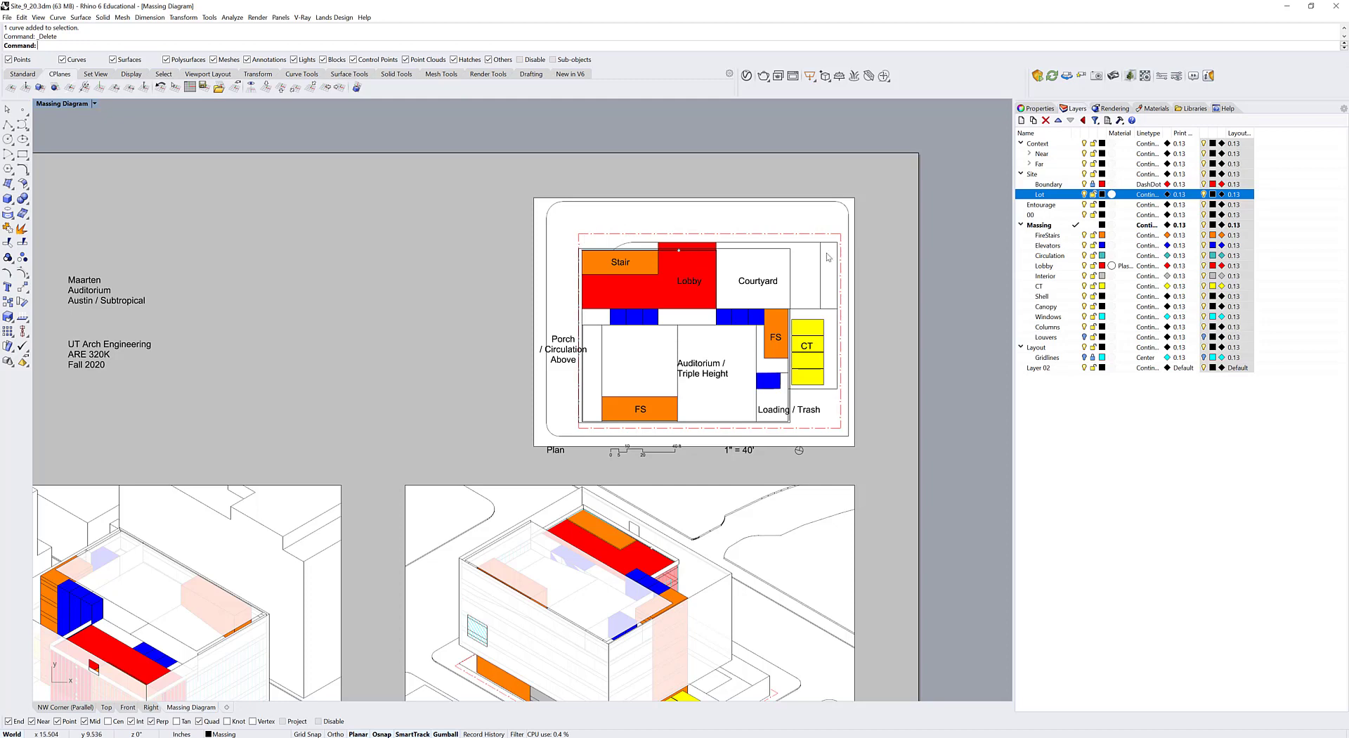
- Examine the labeled ground-floor plan on the Massing Diagram layout, including the lobby, courtyard, auditorium, fire stairs and loading areas
{"action": "right_click_drag", "start_coordinate": [703, 416], "coordinate": [711, 368]}
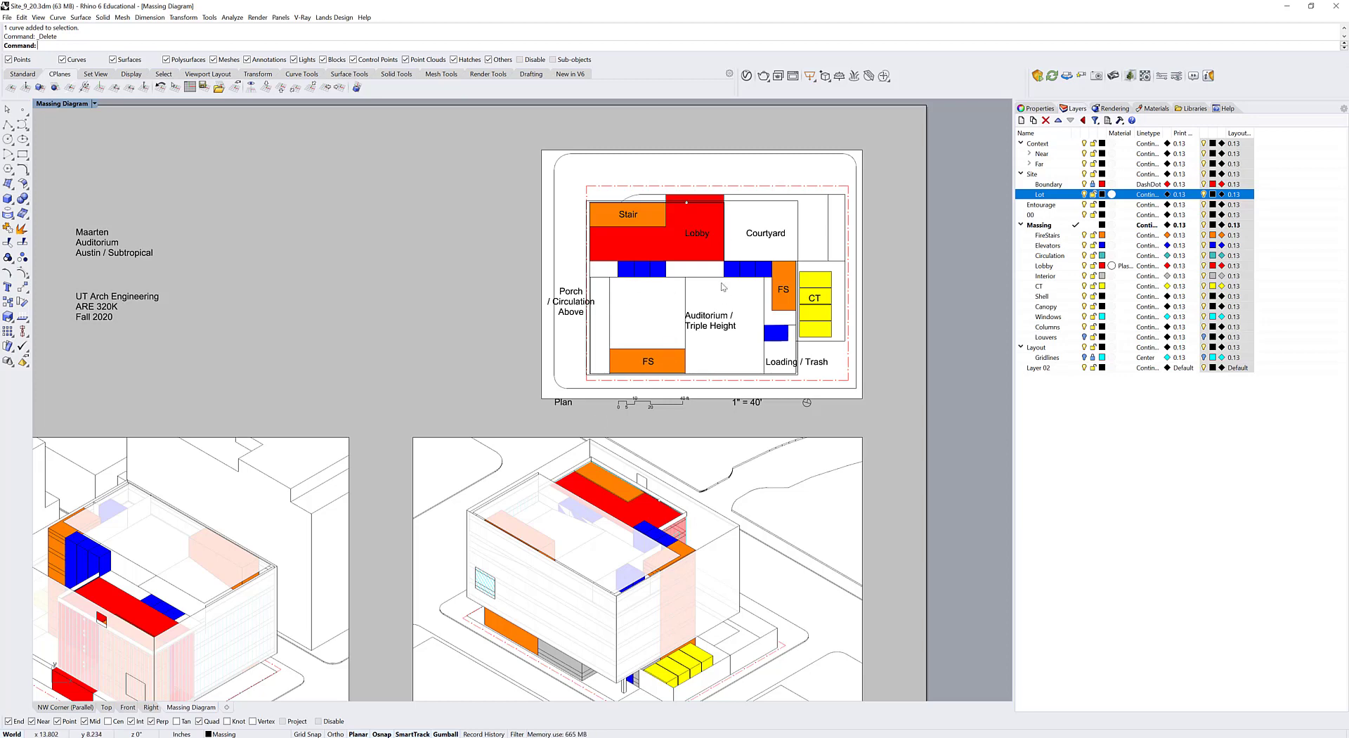
{"action": "right_click_drag", "start_coordinate": [723, 307], "coordinate": [695, 342]}
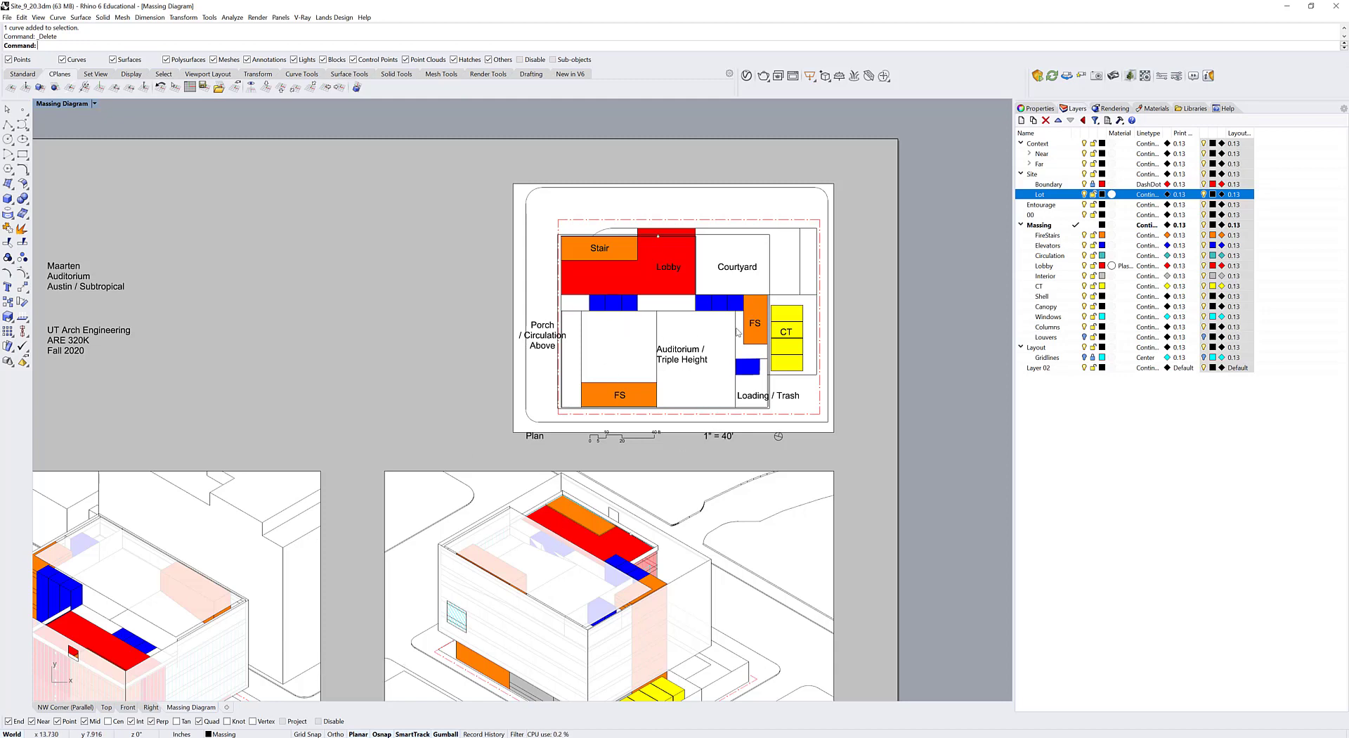
{"action": "right_click_drag", "start_coordinate": [722, 359], "coordinate": [659, 351]}
{"action": "right_click_drag", "start_coordinate": [710, 310], "coordinate": [745, 338]}
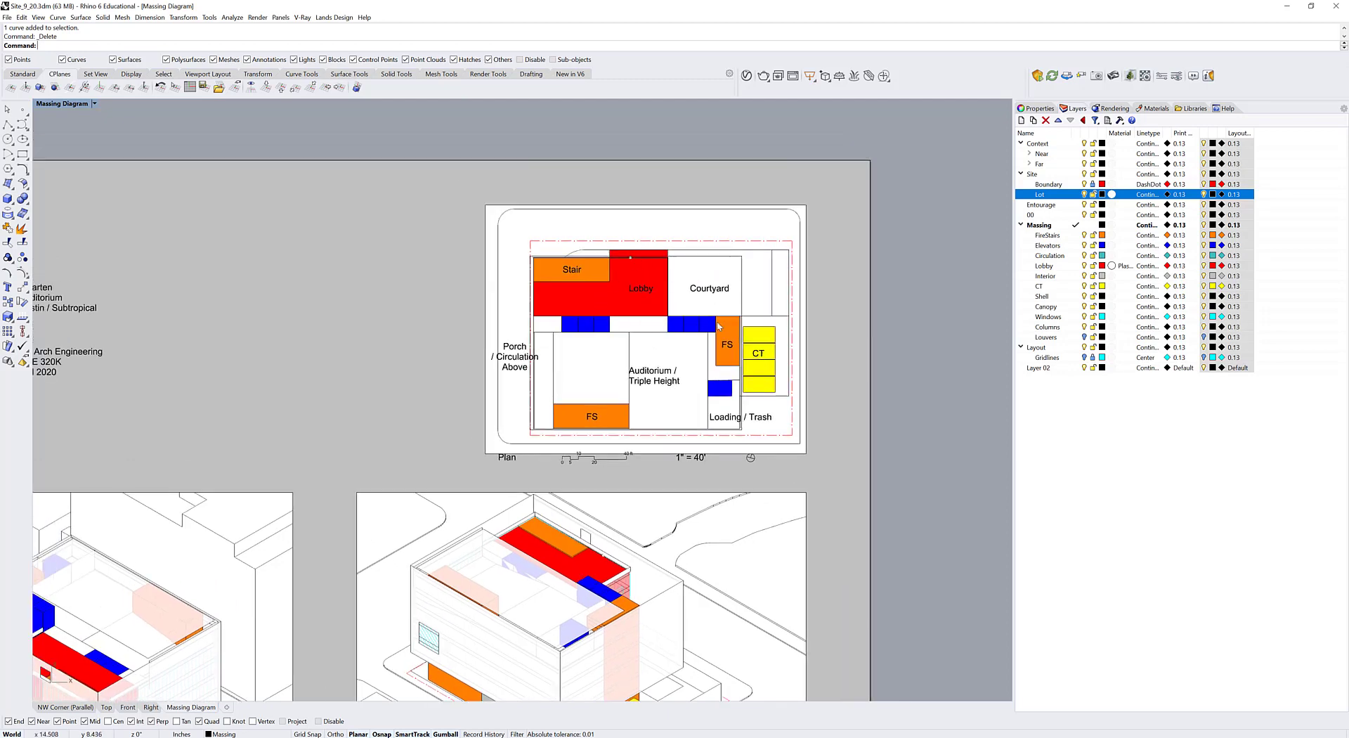
{"action": "right_click_drag", "start_coordinate": [682, 353], "coordinate": [709, 338]}
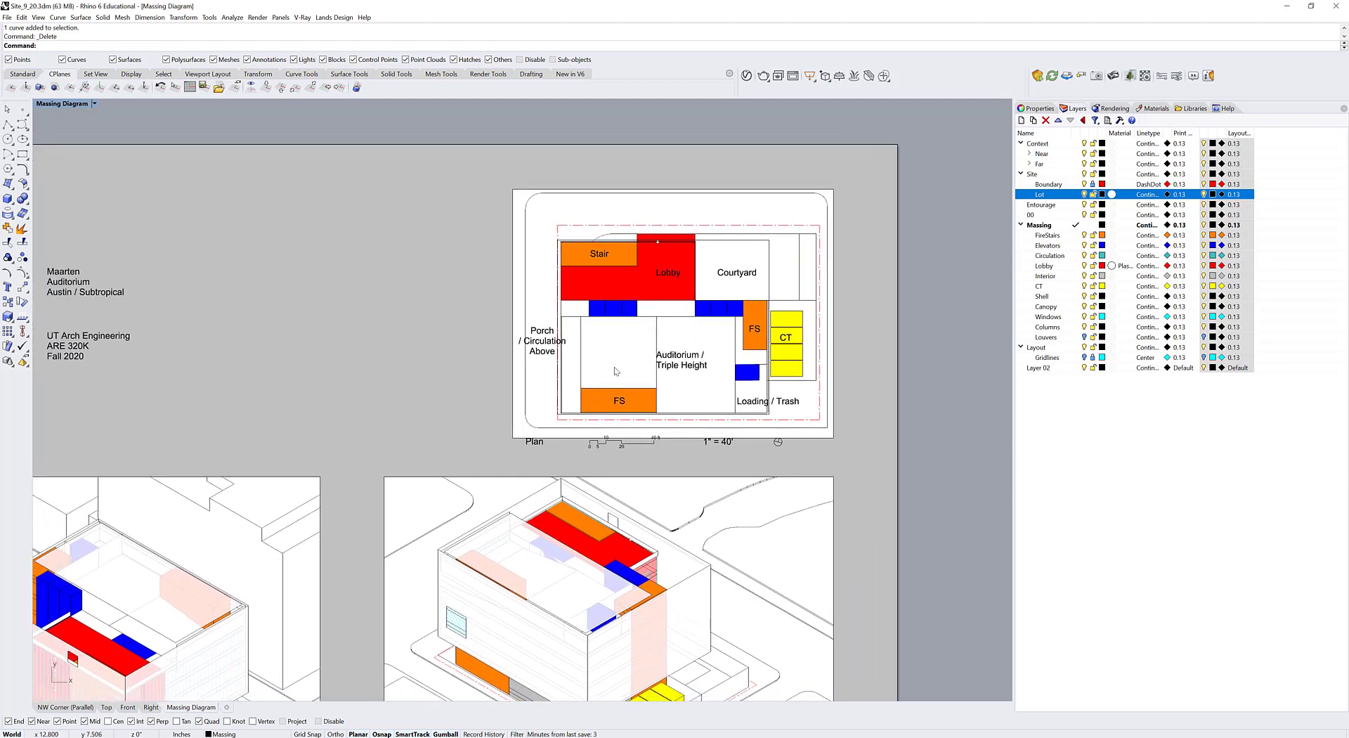
{"action": "scroll", "coordinate": [657, 485], "scroll_direction": "down", "scroll_amount": 2}
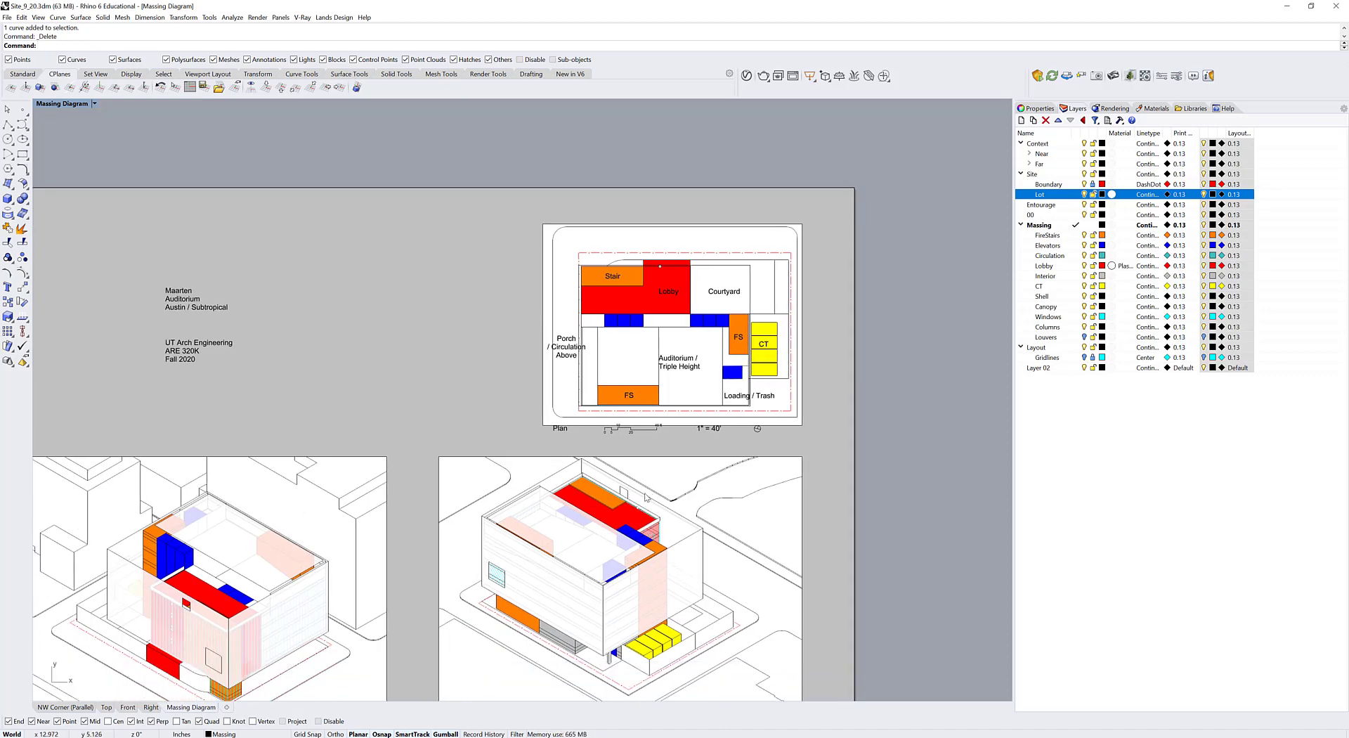
{"action": "scroll", "coordinate": [485, 310], "scroll_direction": "up", "scroll_amount": 2}
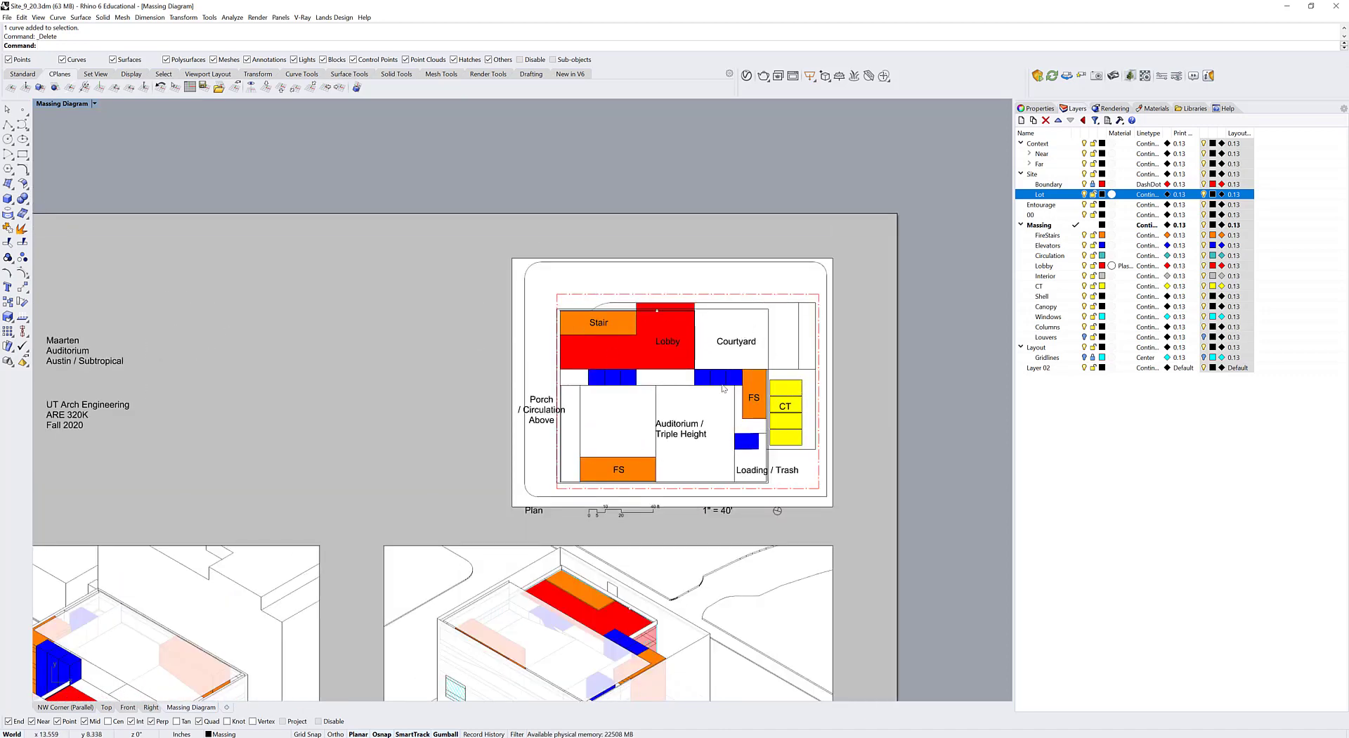
{"action": "scroll", "coordinate": [651, 382], "scroll_direction": "up", "scroll_amount": 4}
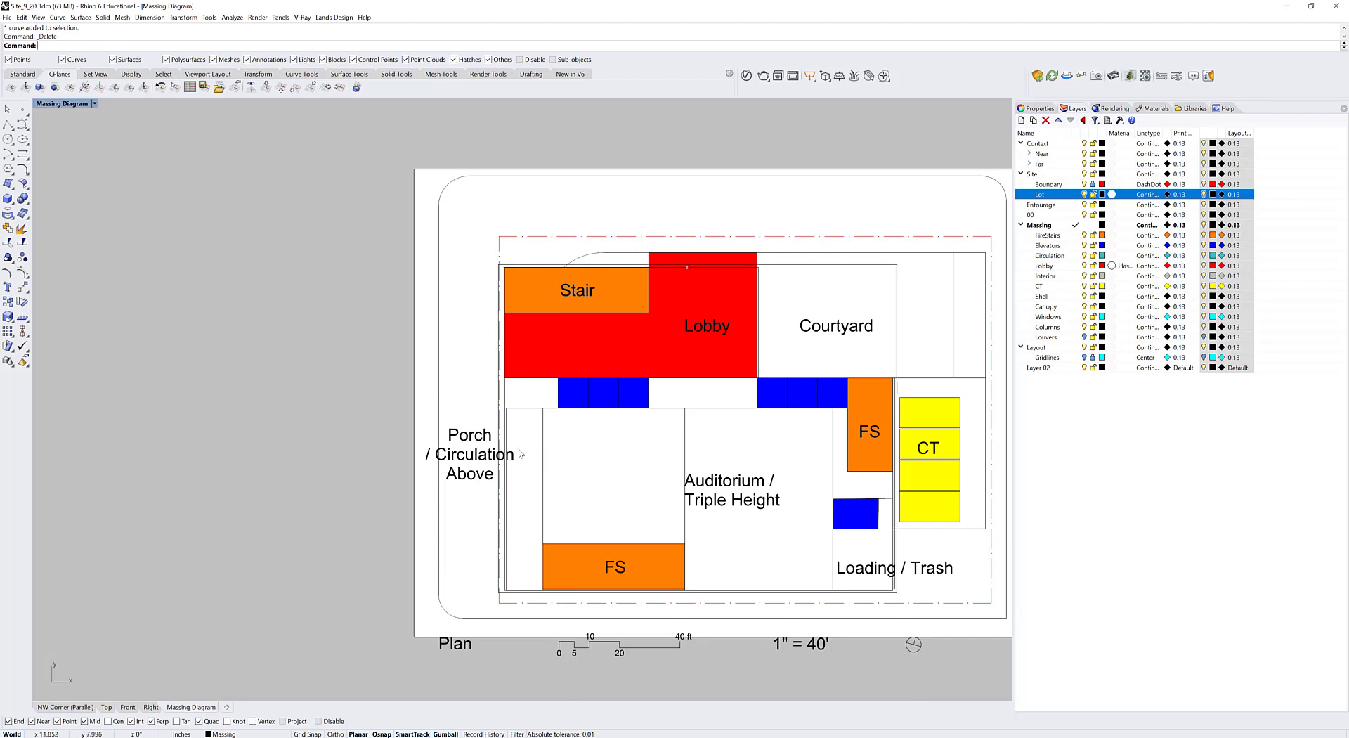
{"action": "scroll", "coordinate": [521, 454], "scroll_direction": "down", "scroll_amount": 3}
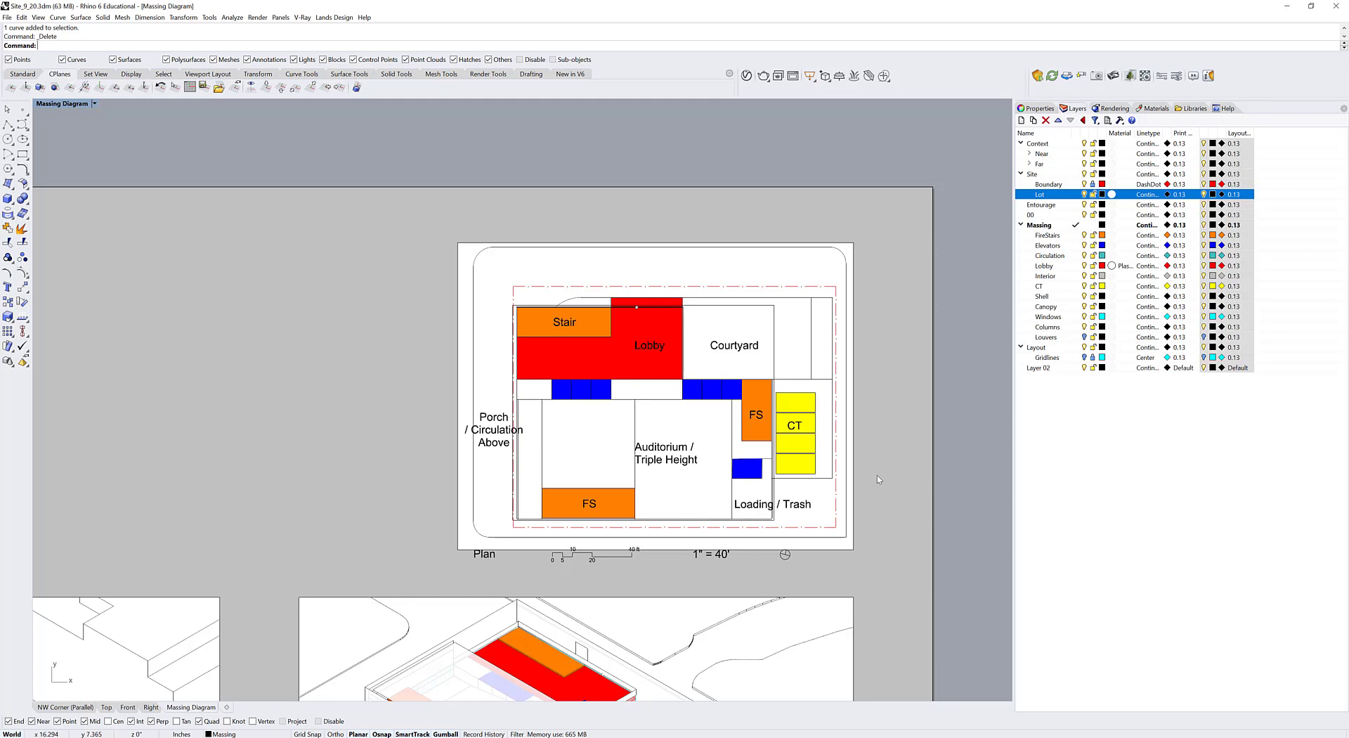
{"action": "scroll", "coordinate": [771, 496], "scroll_direction": "down", "scroll_amount": 2}
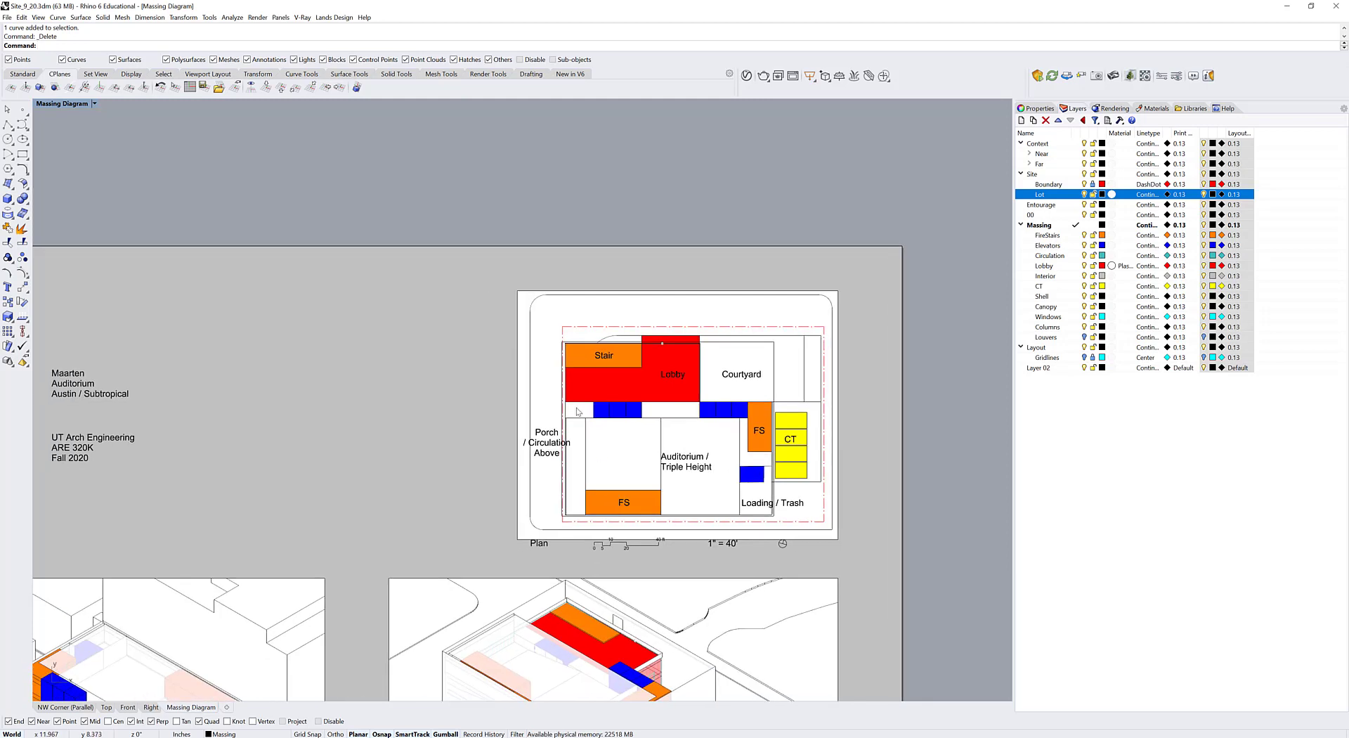
{"action": "scroll", "coordinate": [556, 356], "scroll_direction": "up", "scroll_amount": 1}
- Switch to the NW Corner parallel view of the model with nothing selected
{"action": "left_click", "coordinate": [65, 707]}
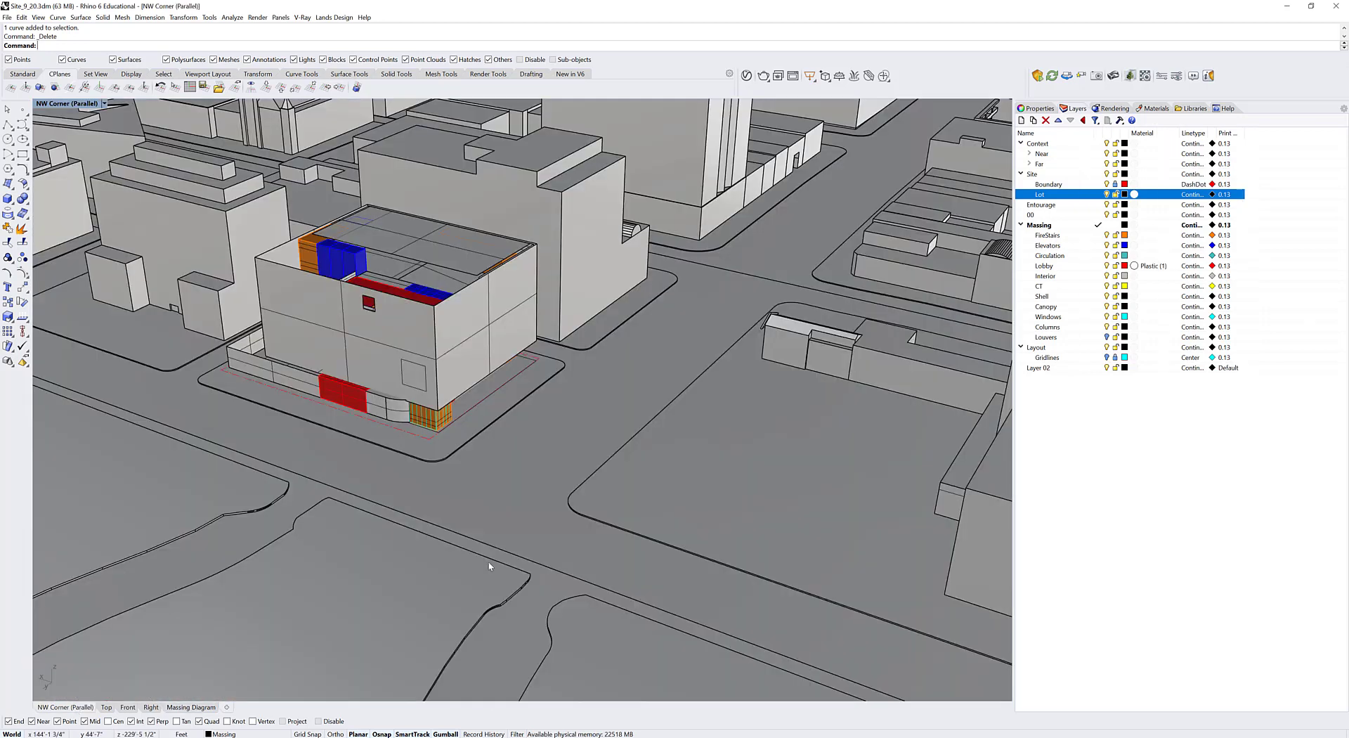
{"action": "left_click", "coordinate": [534, 459]}
{"action": "key", "text": "Escape"}
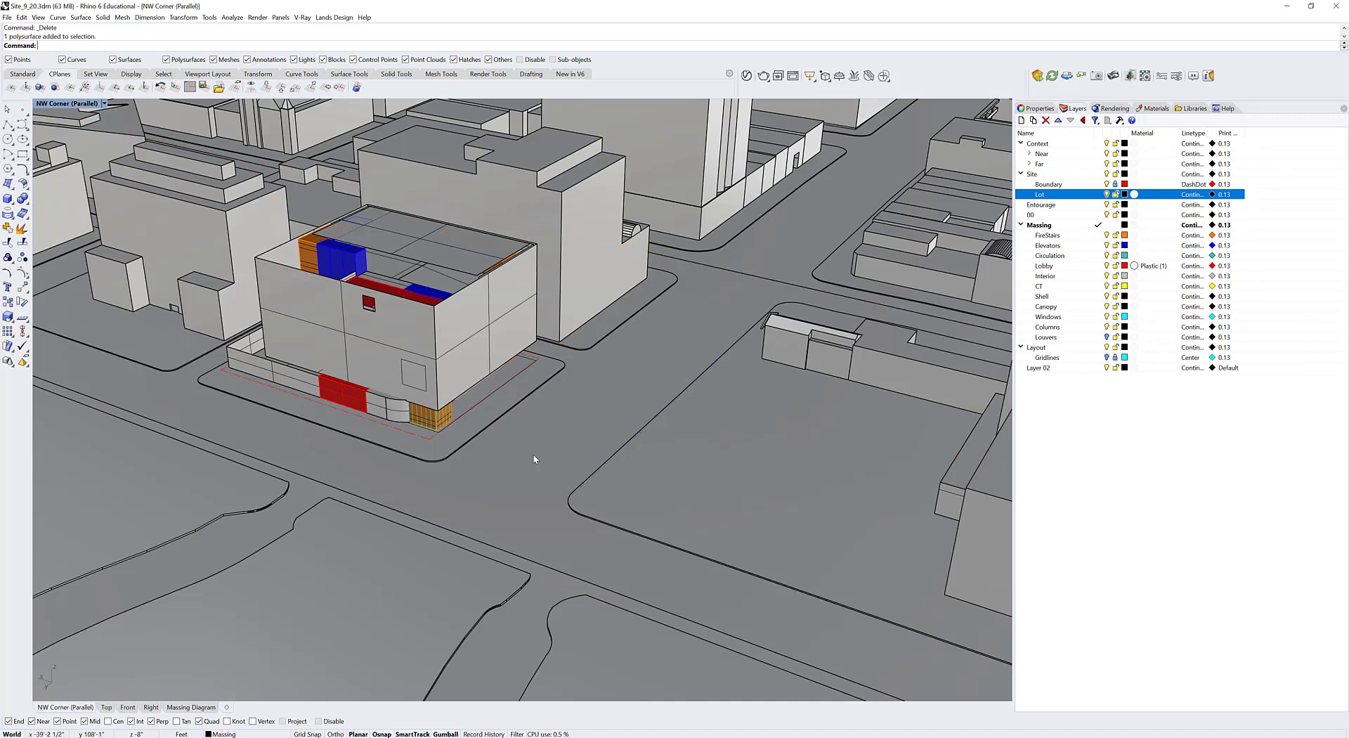
{"action": "type", "text": "ClippingPlane"}
{"action": "key", "text": "Return"}
{"action": "scroll", "coordinate": [532, 468], "scroll_direction": "up", "scroll_amount": 3}
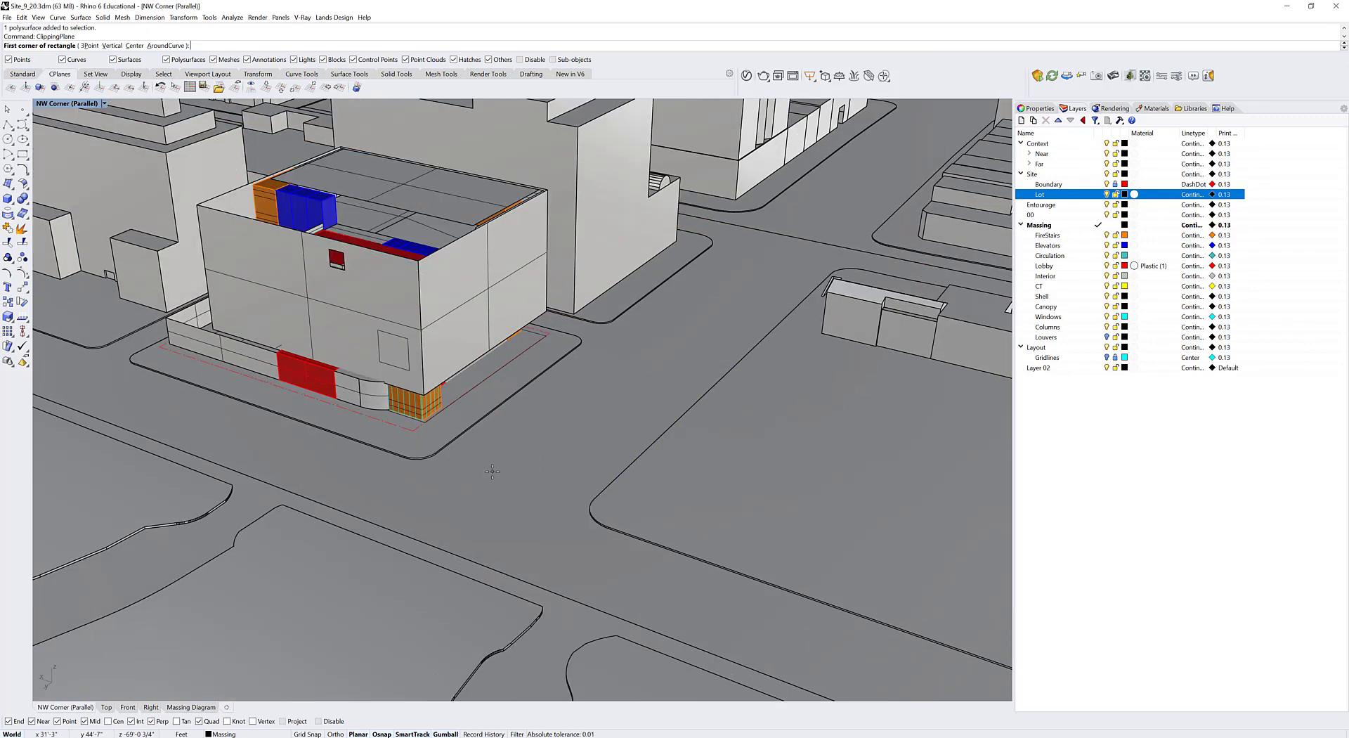
{"action": "left_click", "coordinate": [595, 485]}
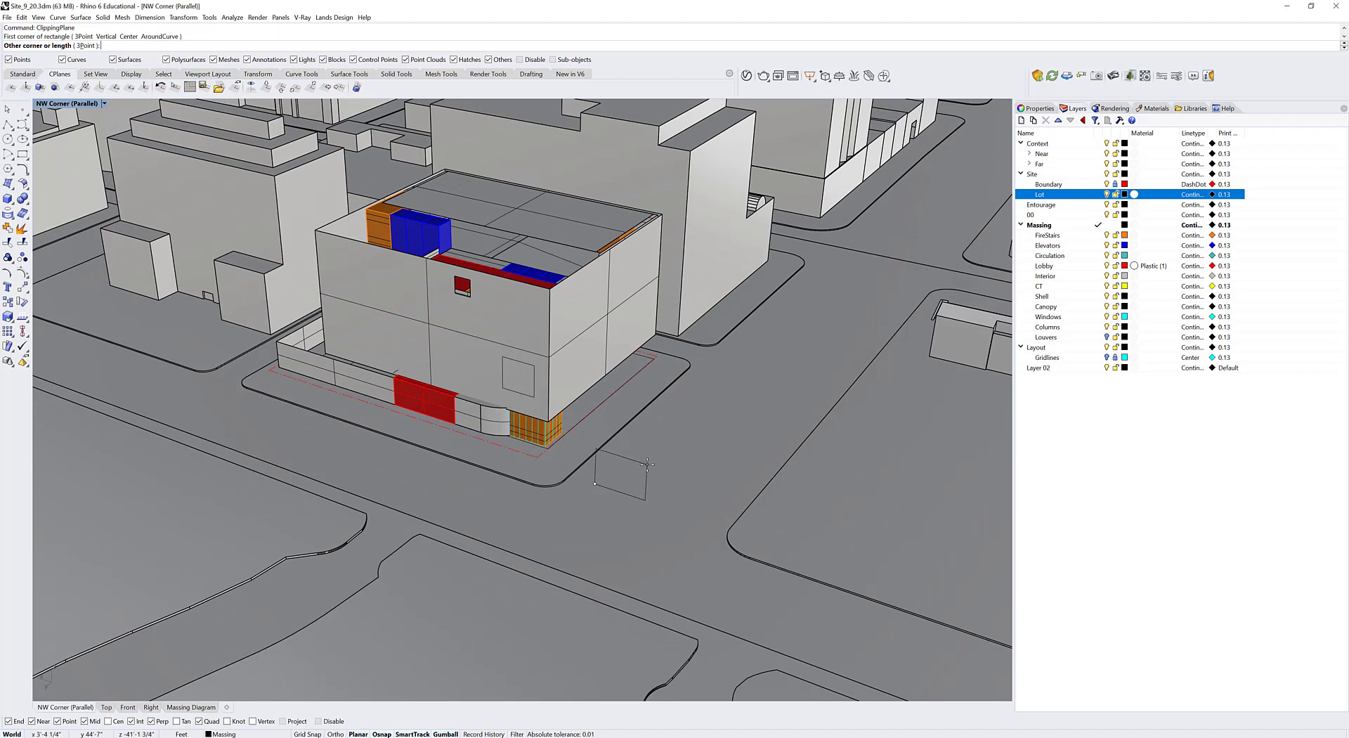
{"action": "key", "text": "Escape"}
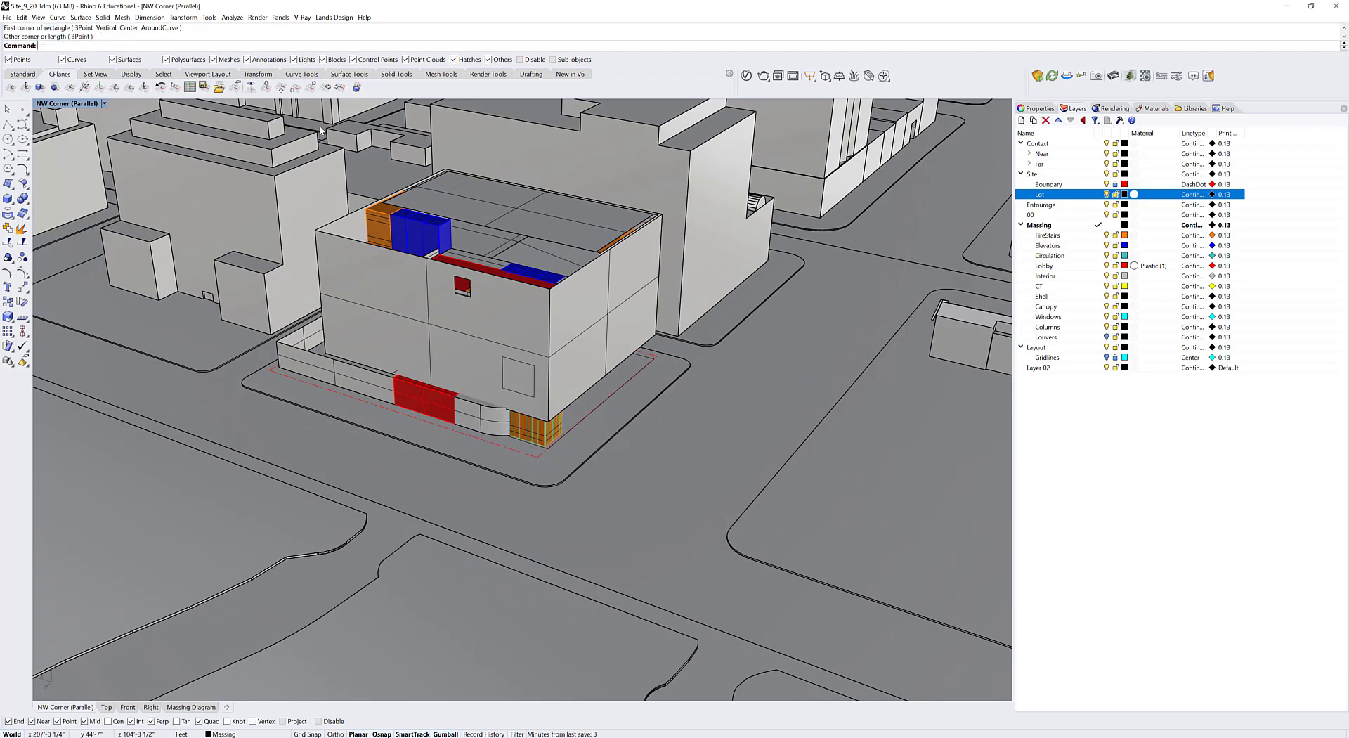
- Set the construction plane to World Top and draw a horizontal clipping plane on the ground beside the building's lot
{"action": "left_click", "coordinate": [267, 87]}
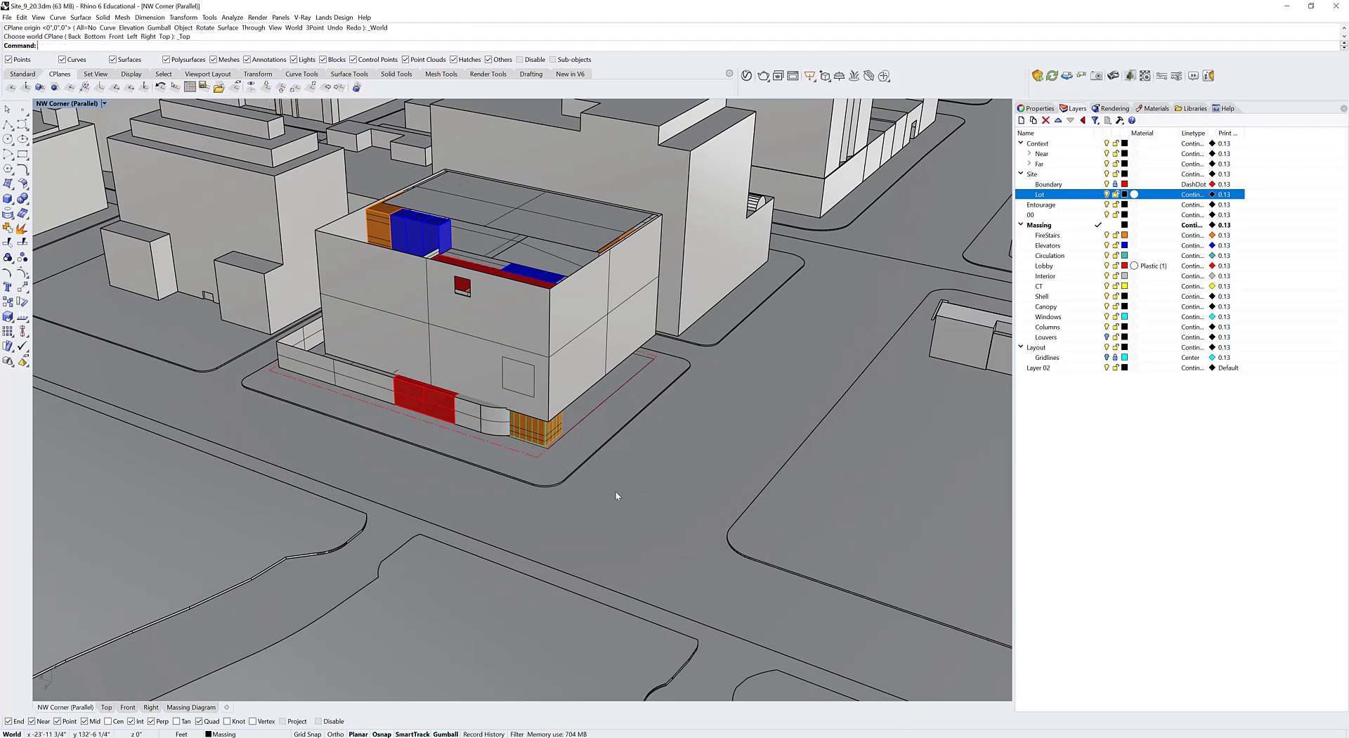
{"action": "type", "text": "ClippingPlane"}
{"action": "key", "text": "Return"}
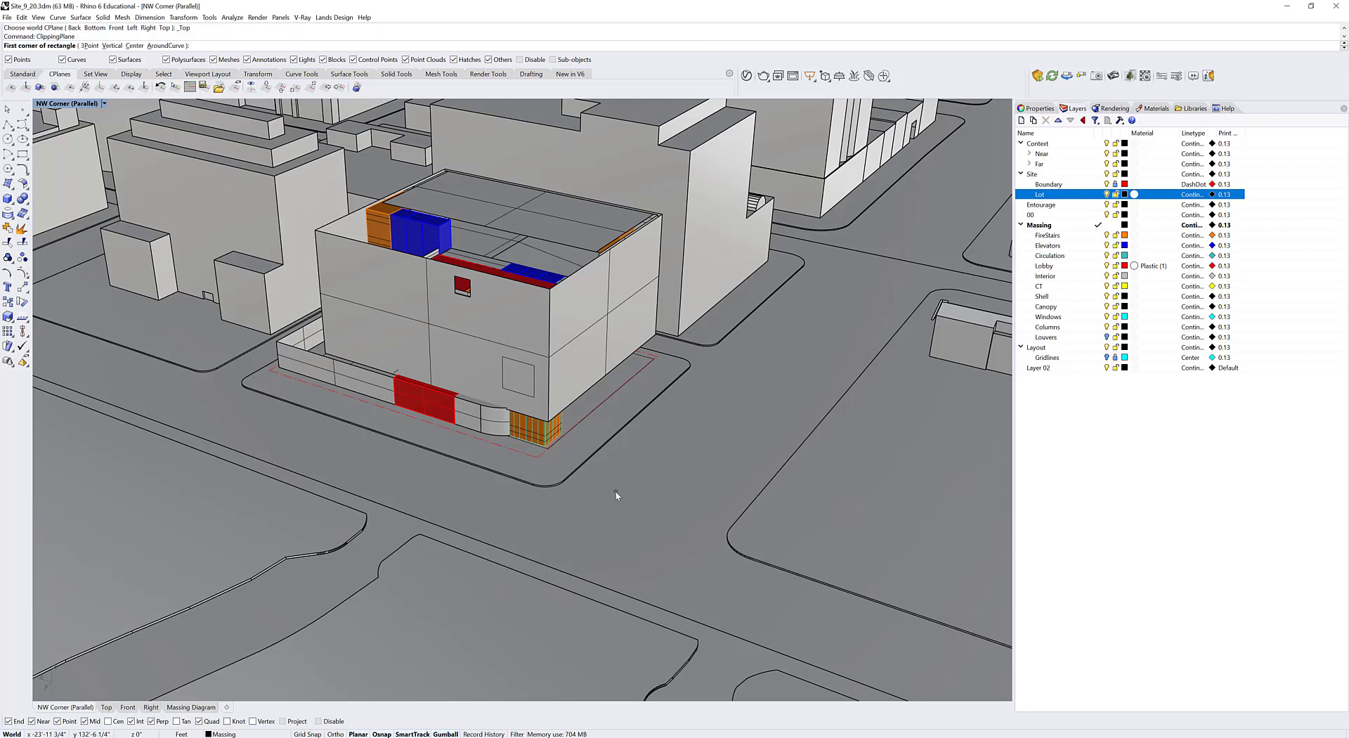
{"action": "left_click", "coordinate": [616, 494]}
{"action": "left_click", "coordinate": [724, 480]}
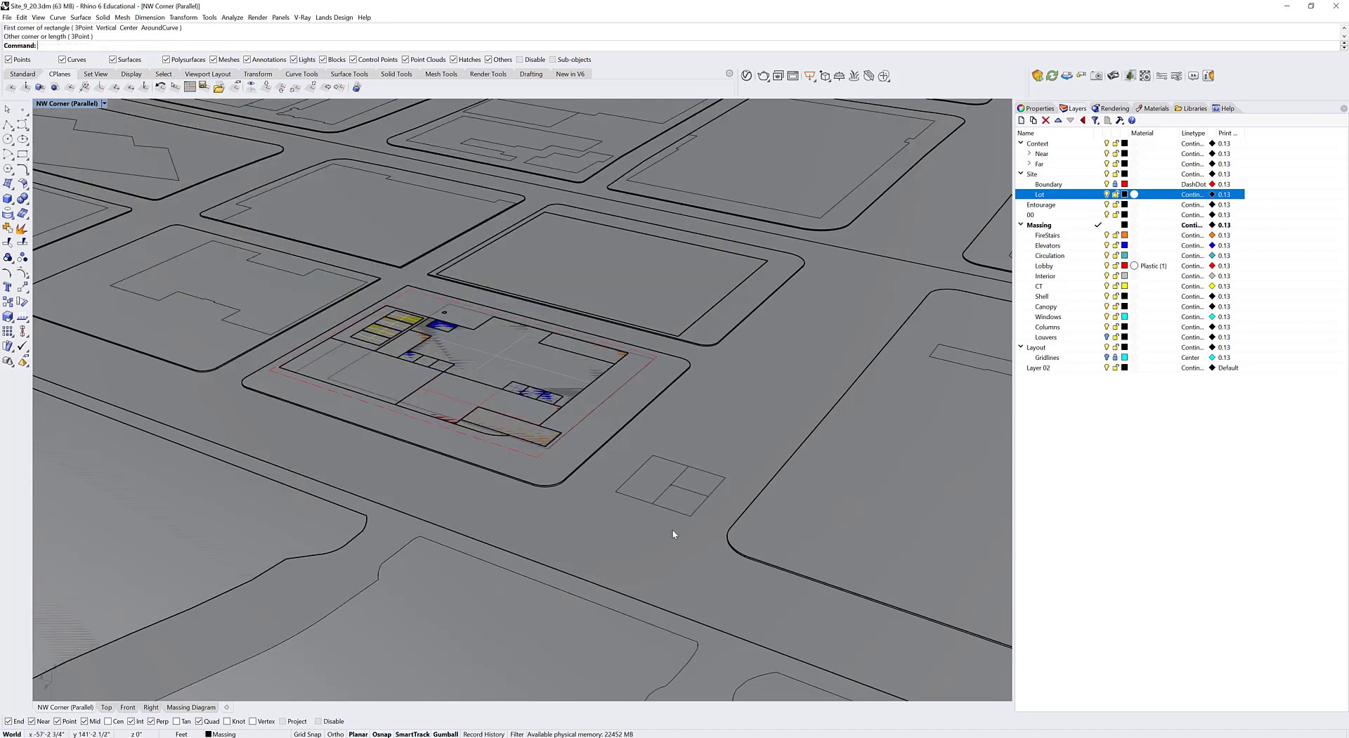
- Raise the horizontal clipping plane vertically so it cuts through the building's ground floor, and clear the selection
{"action": "right_click_drag", "start_coordinate": [673, 534], "coordinate": [323, 340]}
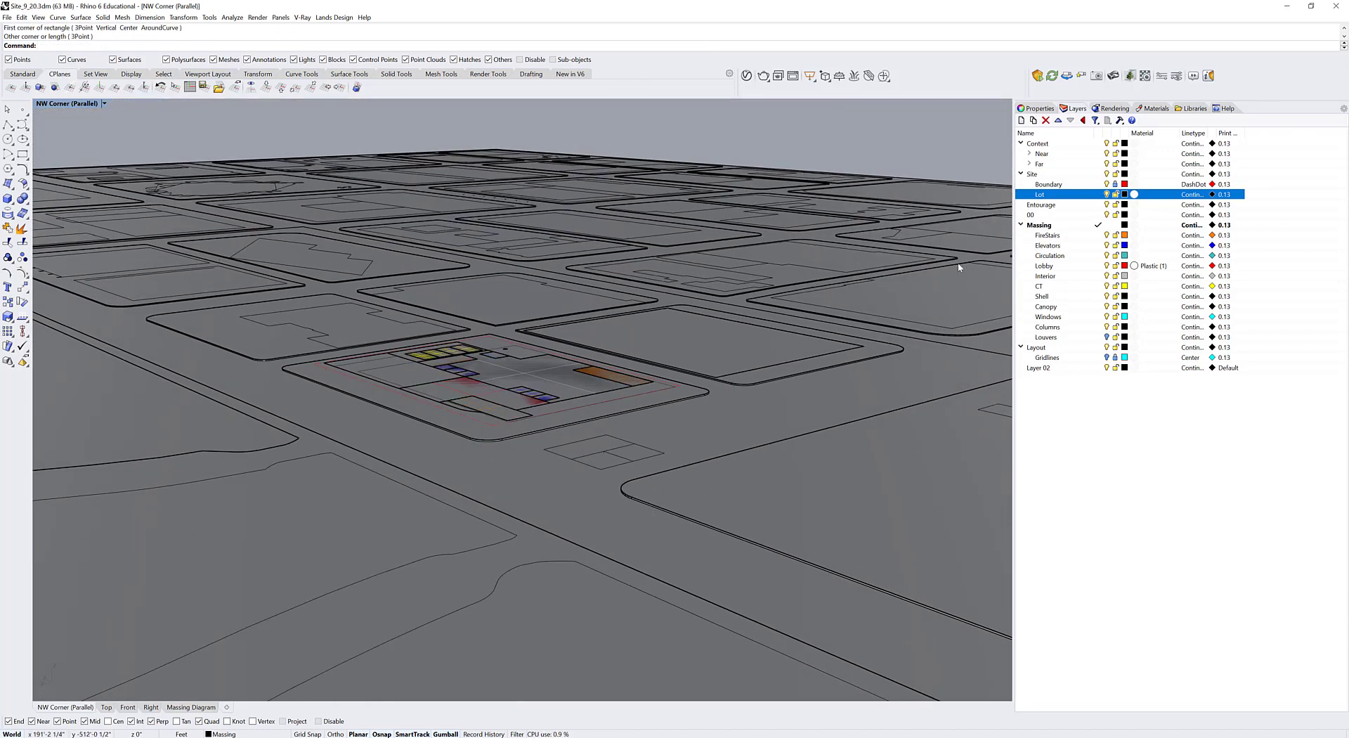
{"action": "left_click", "coordinate": [616, 463]}
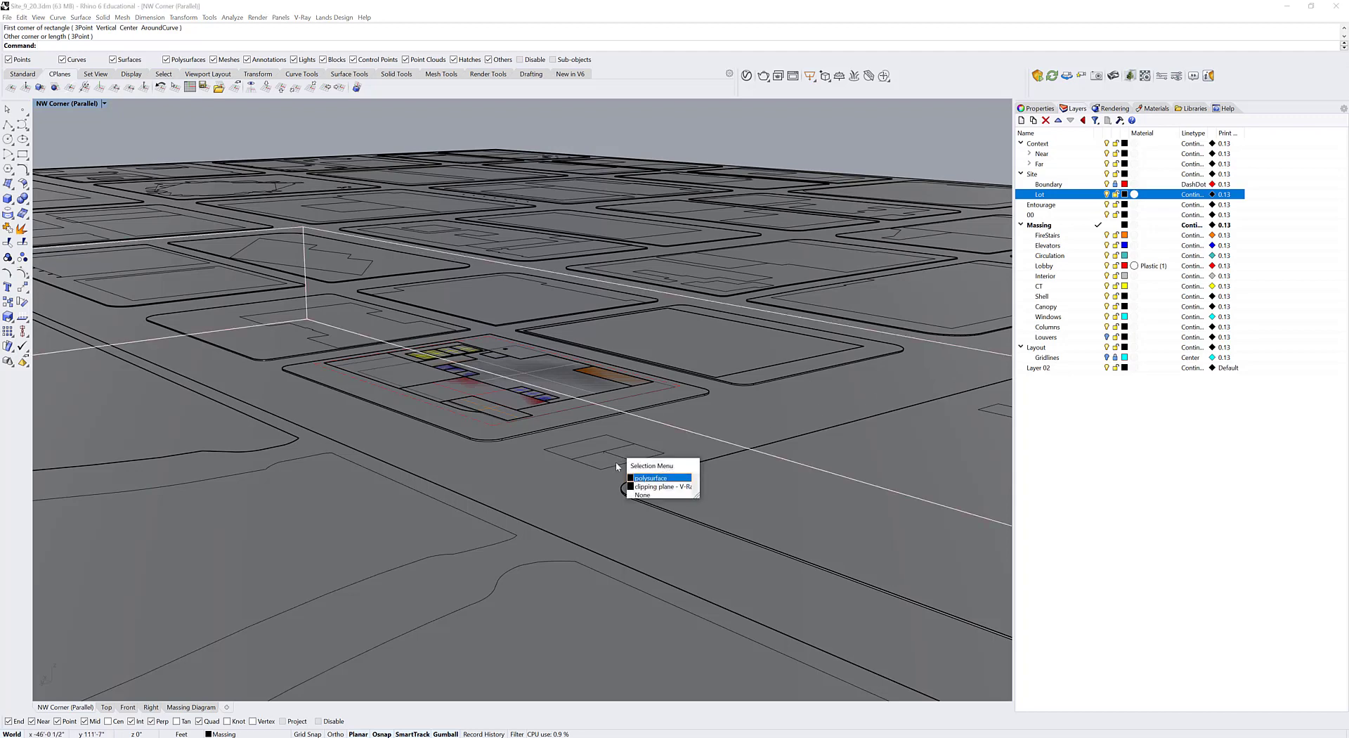
{"action": "left_click", "coordinate": [661, 486]}
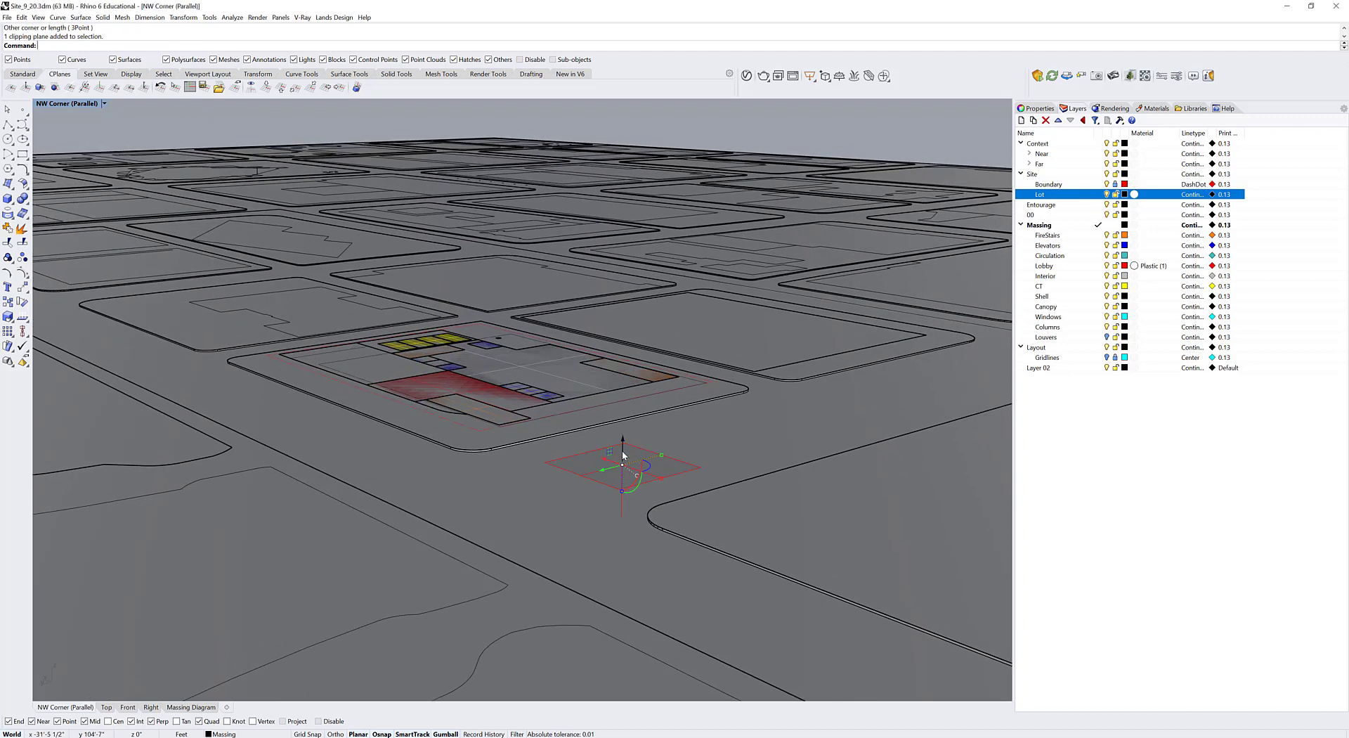
{"action": "left_click", "coordinate": [623, 456]}
{"action": "type", "text": "2"}
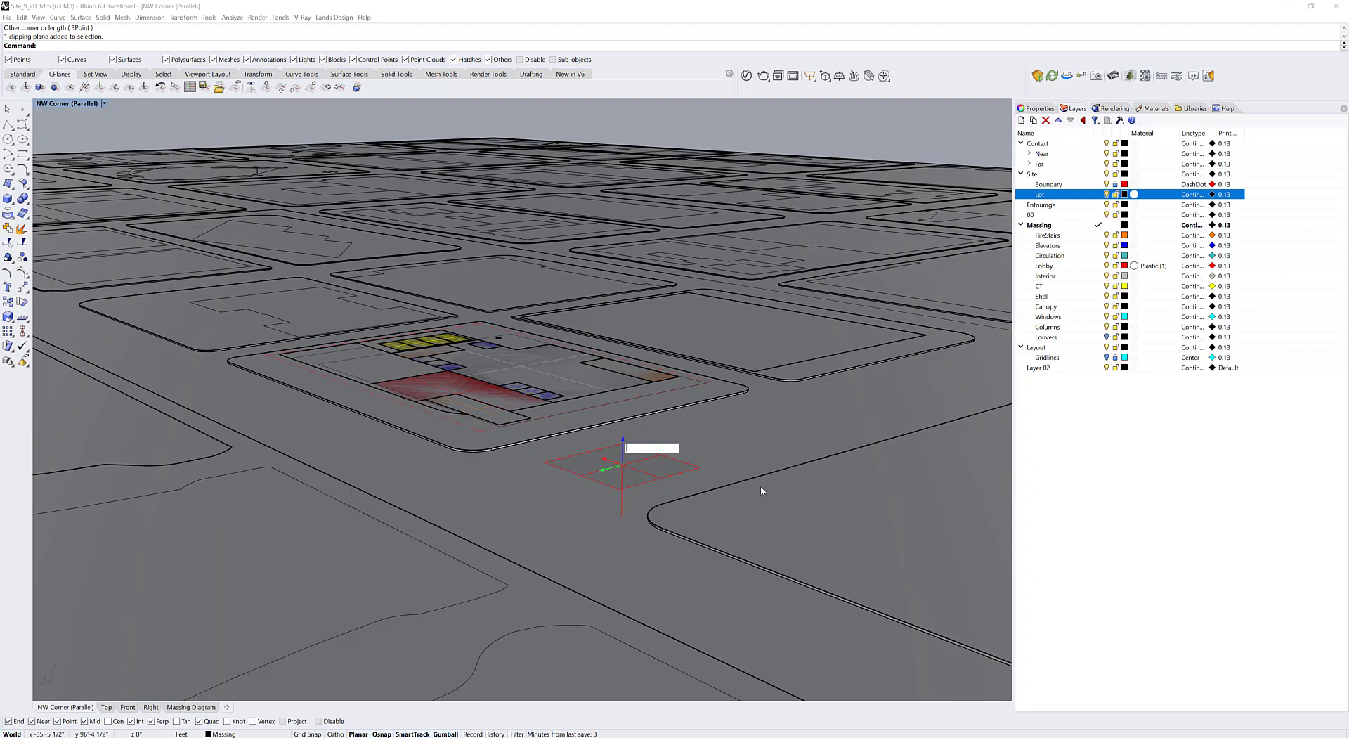
{"action": "type", "text": "42"}
{"action": "key", "text": "Return"}
{"action": "key", "text": "Escape"}
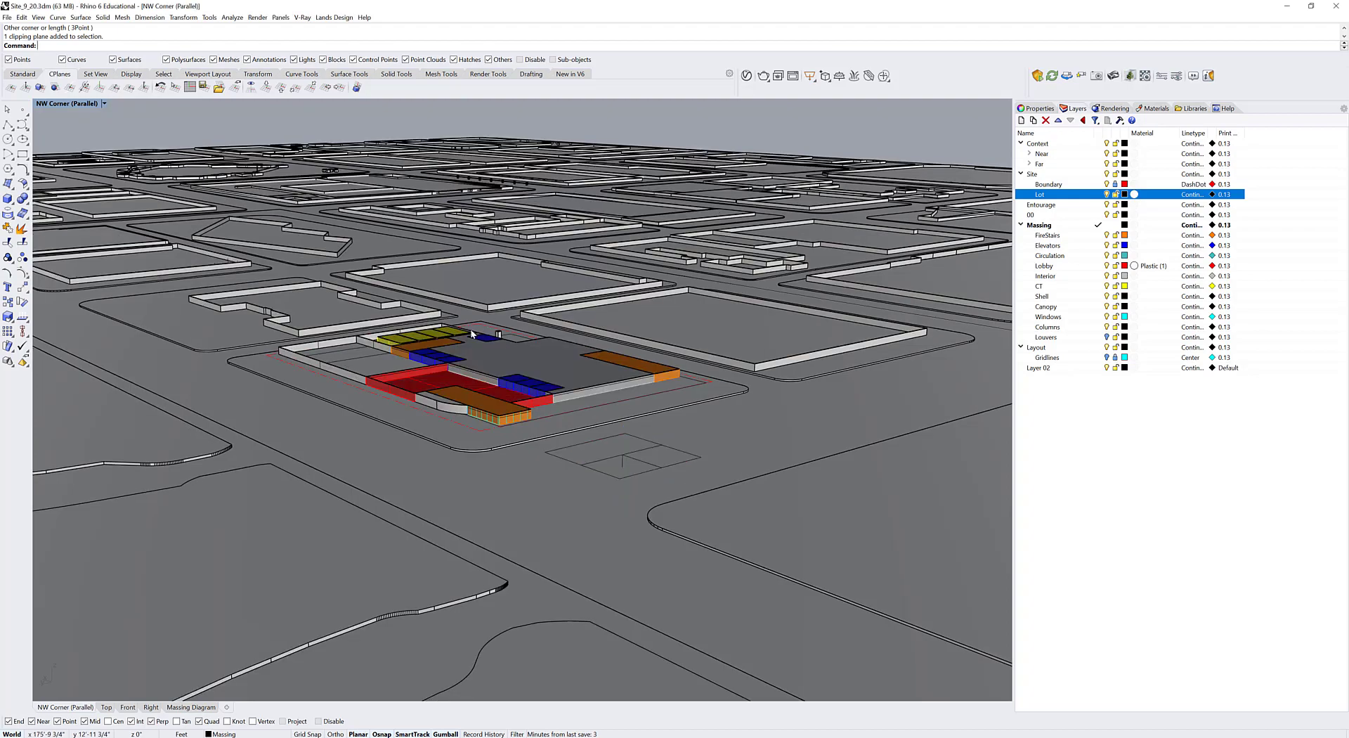
- Examine the clipped ground floor from several angles, checking the lobby walls, elevators, fire stairs and auditorium area
{"action": "scroll", "coordinate": [472, 334], "scroll_direction": "up", "scroll_amount": 4}
{"action": "right_click_drag", "start_coordinate": [524, 329], "coordinate": [383, 341]}
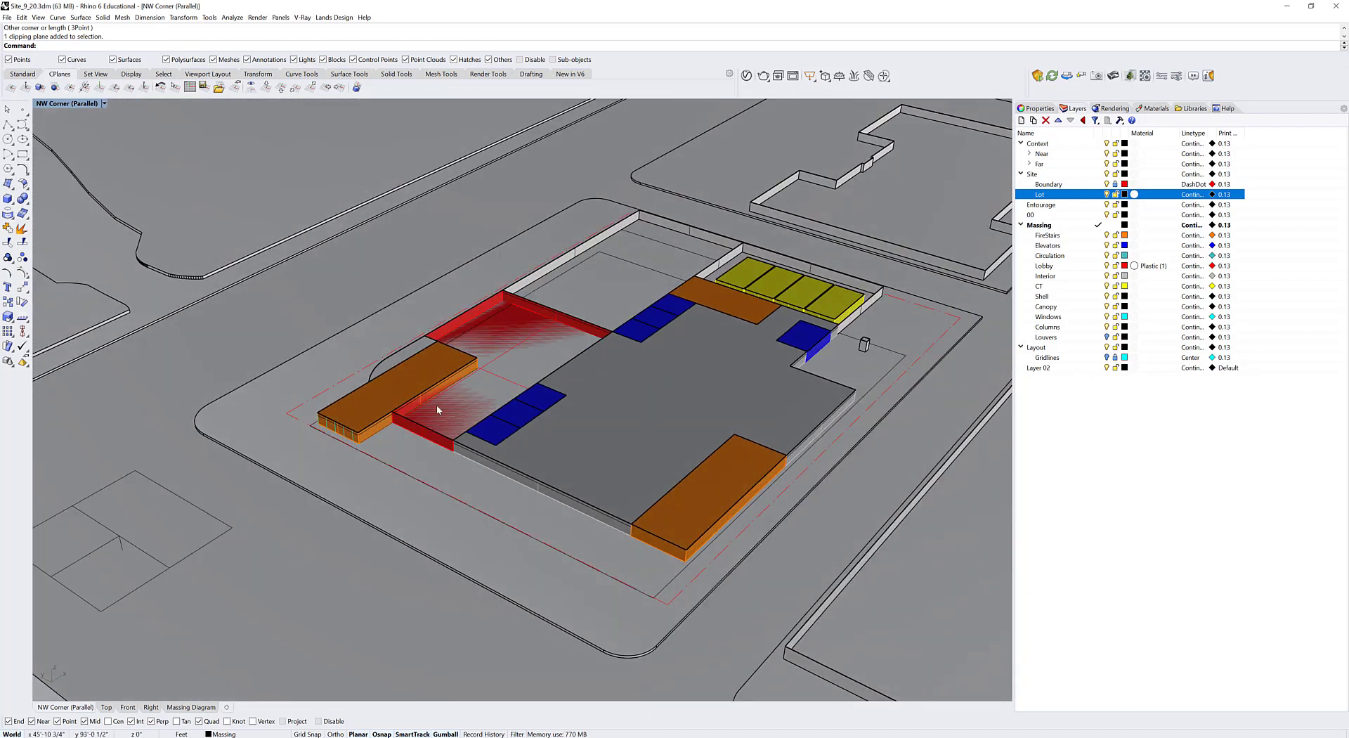
{"action": "right_click_drag", "start_coordinate": [586, 386], "coordinate": [492, 465]}
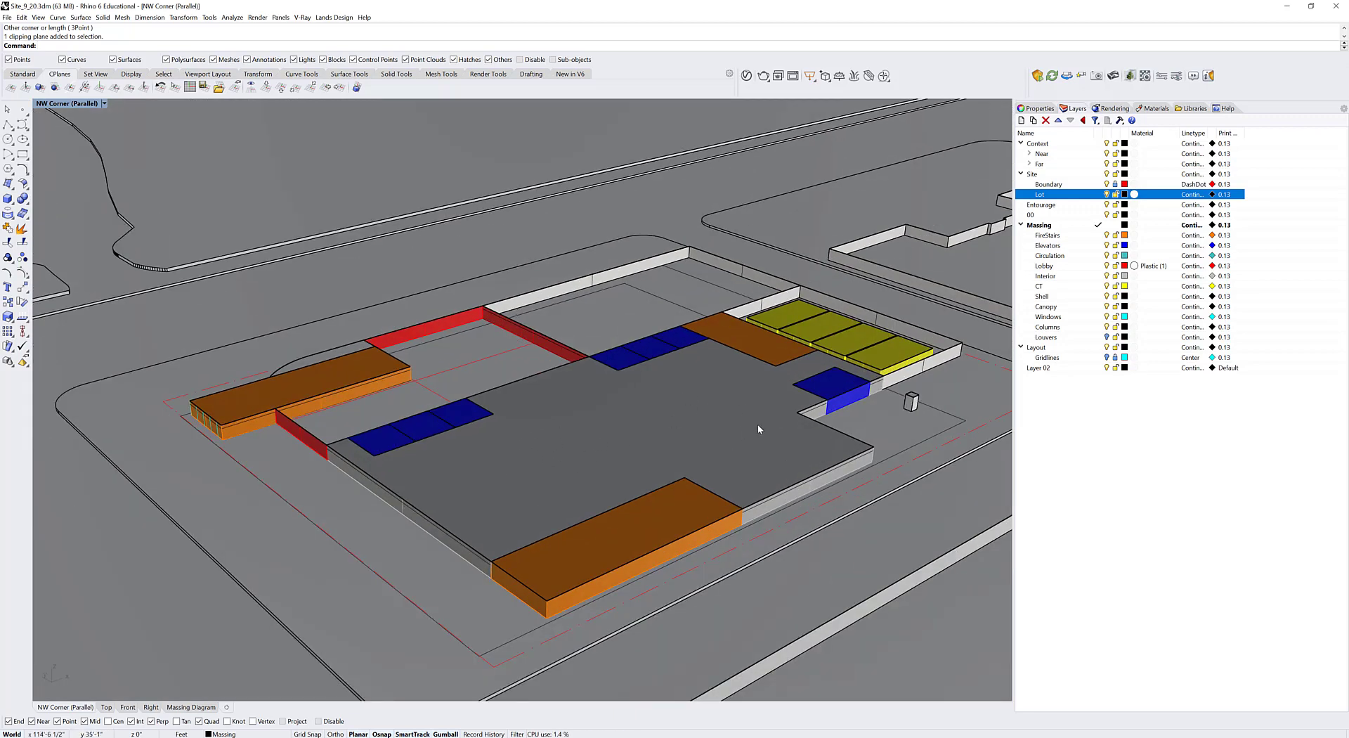
{"action": "scroll", "coordinate": [602, 413], "scroll_direction": "up", "scroll_amount": 4}
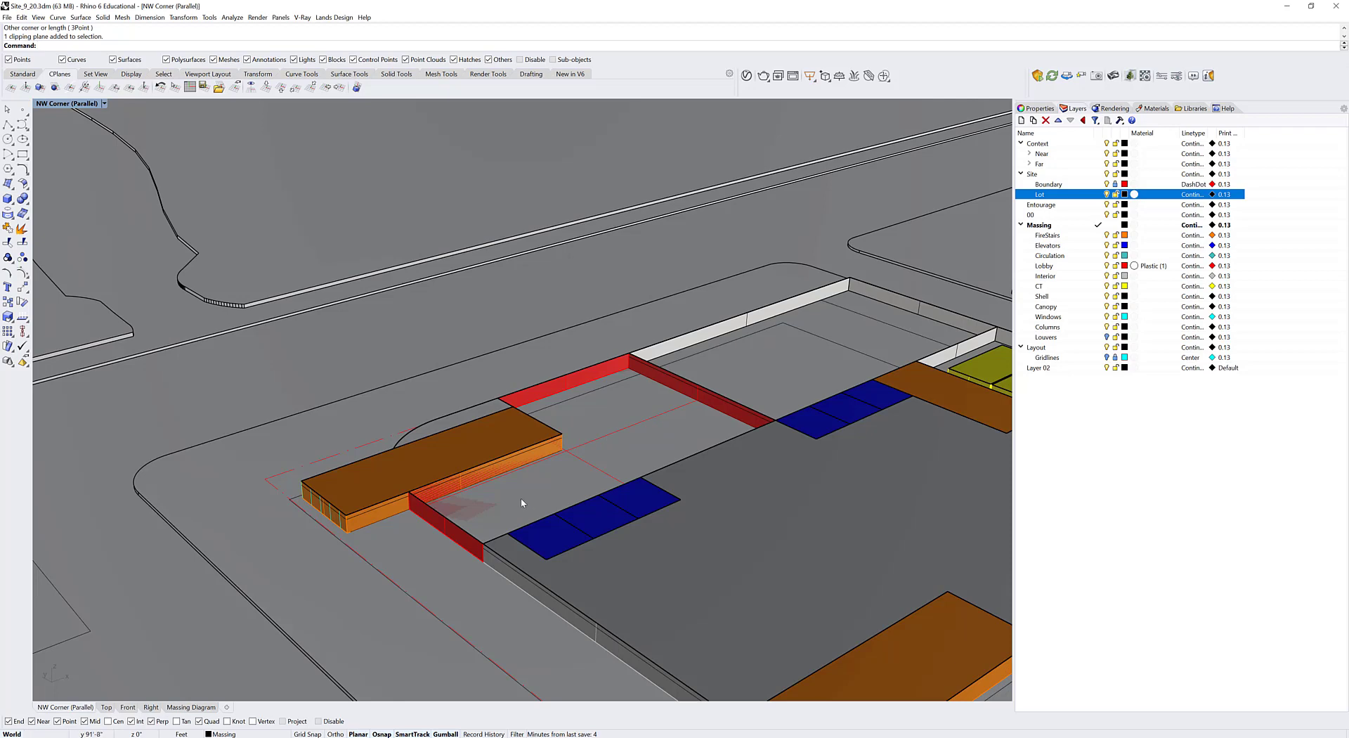
{"action": "scroll", "coordinate": [551, 401], "scroll_direction": "down", "scroll_amount": 2}
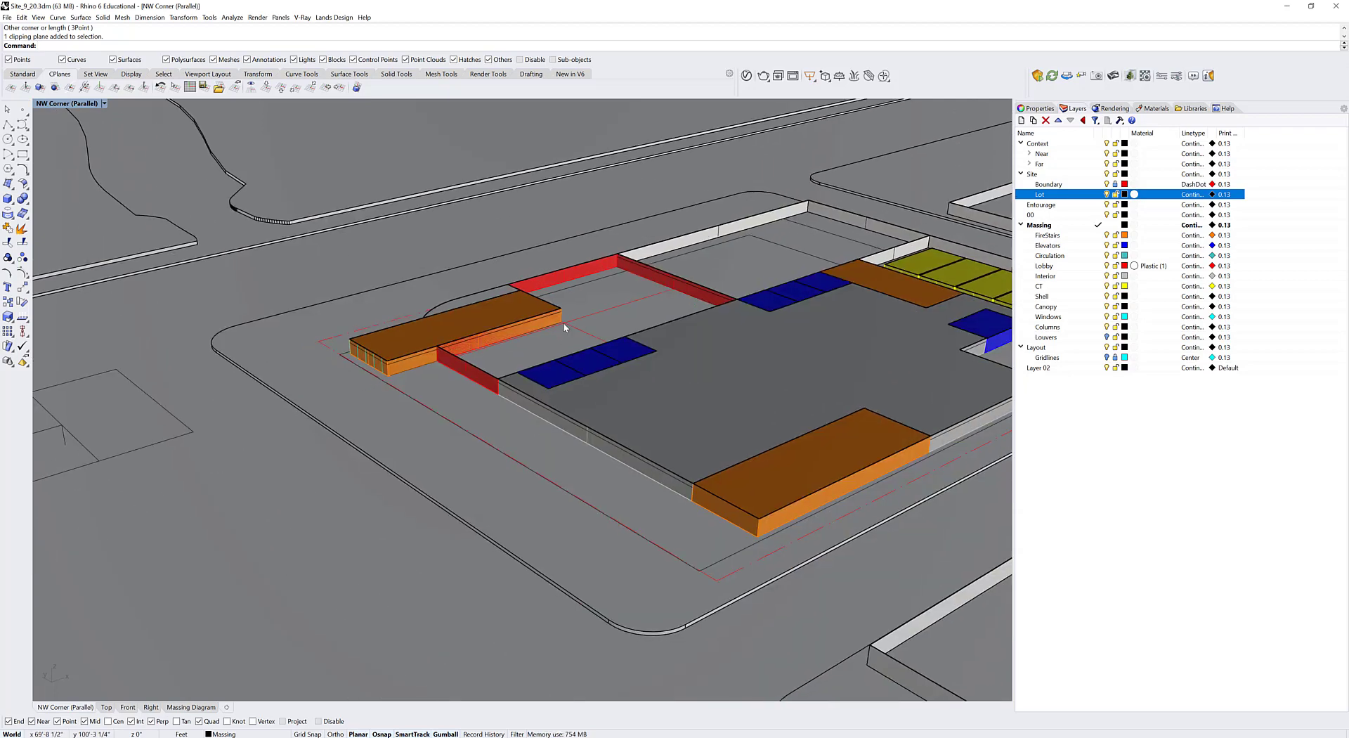
{"action": "scroll", "coordinate": [585, 338], "scroll_direction": "down", "scroll_amount": 2}
{"action": "right_click_drag", "start_coordinate": [613, 328], "coordinate": [550, 375]}
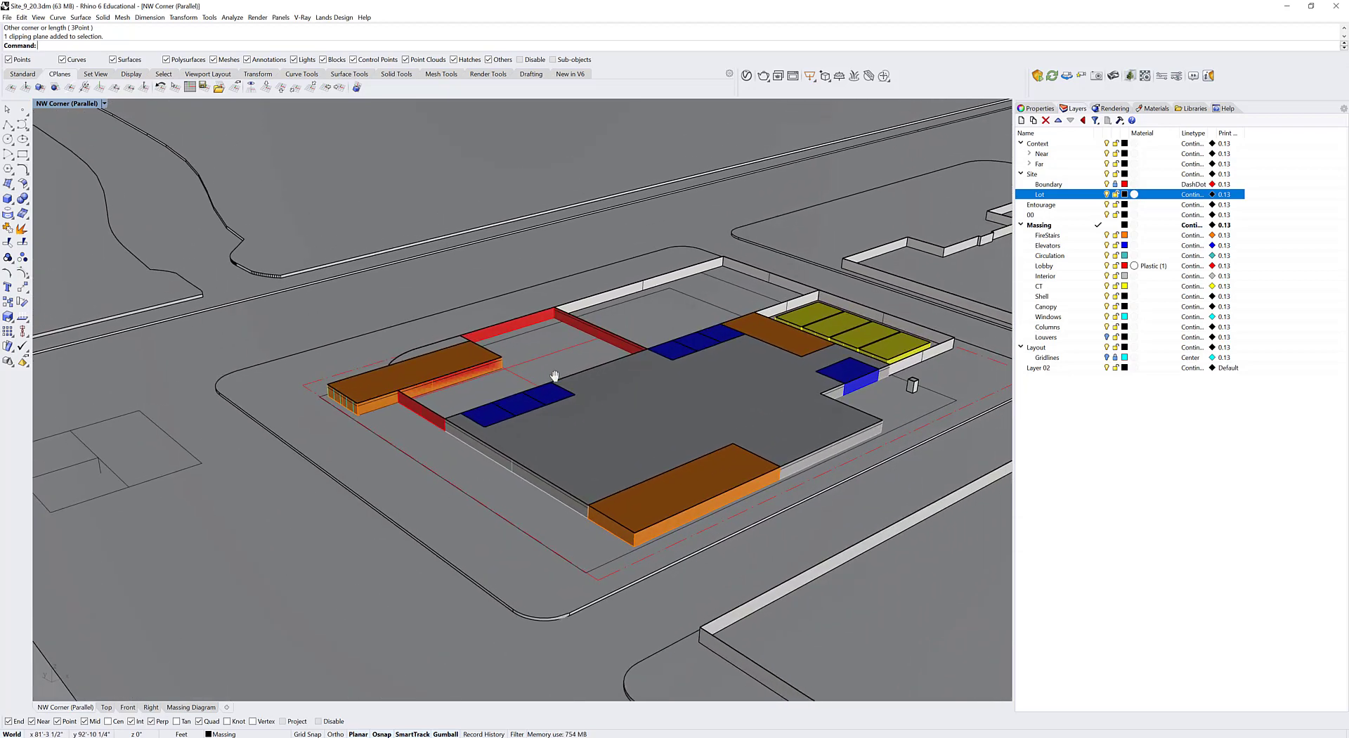
{"action": "left_click", "coordinate": [589, 333]}
{"action": "scroll", "coordinate": [534, 352], "scroll_direction": "up", "scroll_amount": 2}
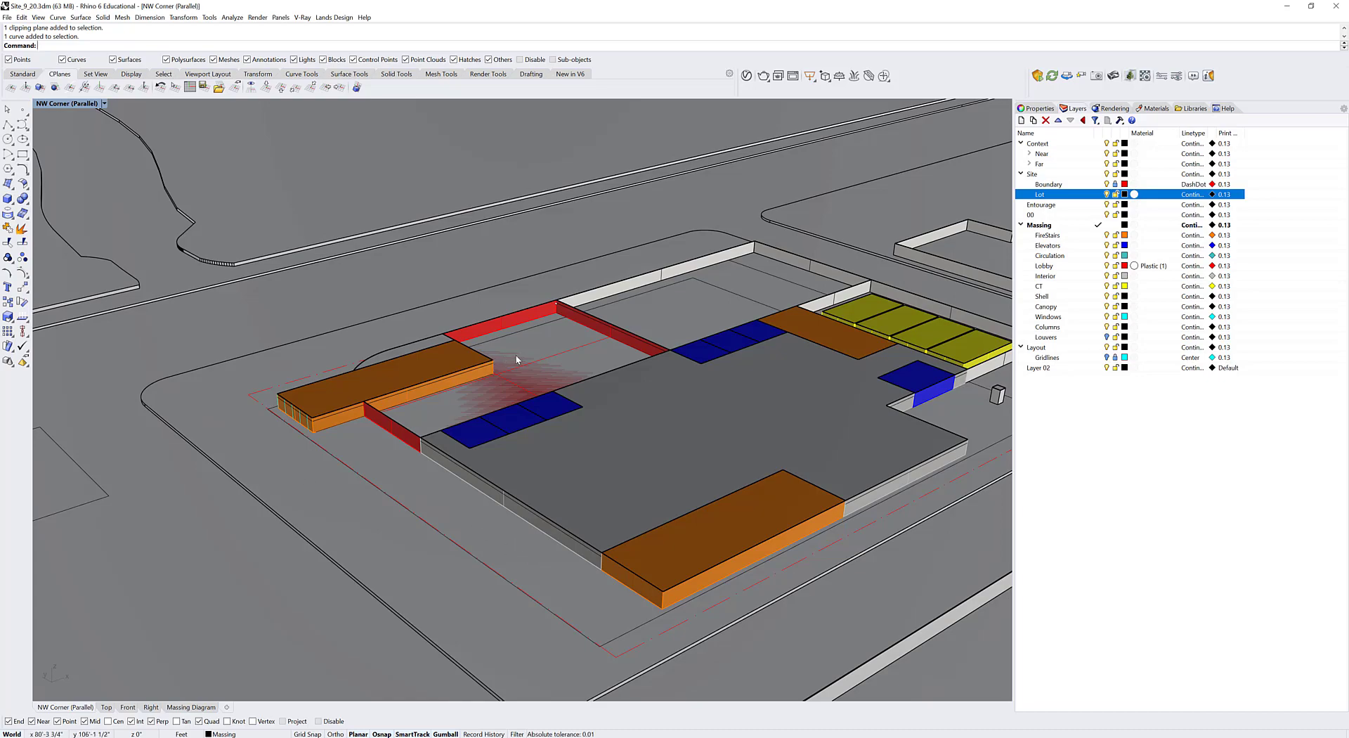
{"action": "scroll", "coordinate": [618, 368], "scroll_direction": "up", "scroll_amount": 3}
{"action": "scroll", "coordinate": [617, 413], "scroll_direction": "down", "scroll_amount": 1}
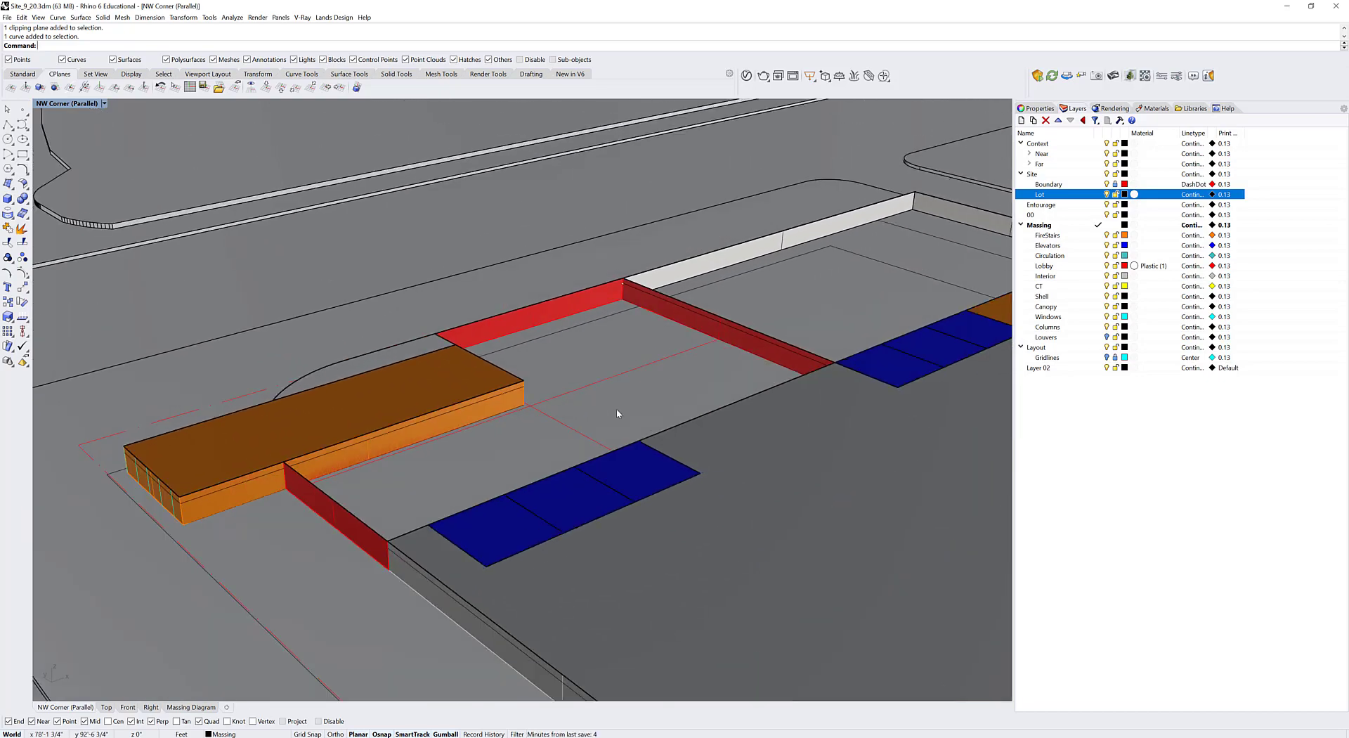
{"action": "scroll", "coordinate": [600, 399], "scroll_direction": "down", "scroll_amount": 8}
{"action": "right_click_drag", "start_coordinate": [520, 402], "coordinate": [485, 306]}
{"action": "scroll", "coordinate": [515, 398], "scroll_direction": "up", "scroll_amount": 3}
{"action": "scroll", "coordinate": [555, 395], "scroll_direction": "down", "scroll_amount": 2}
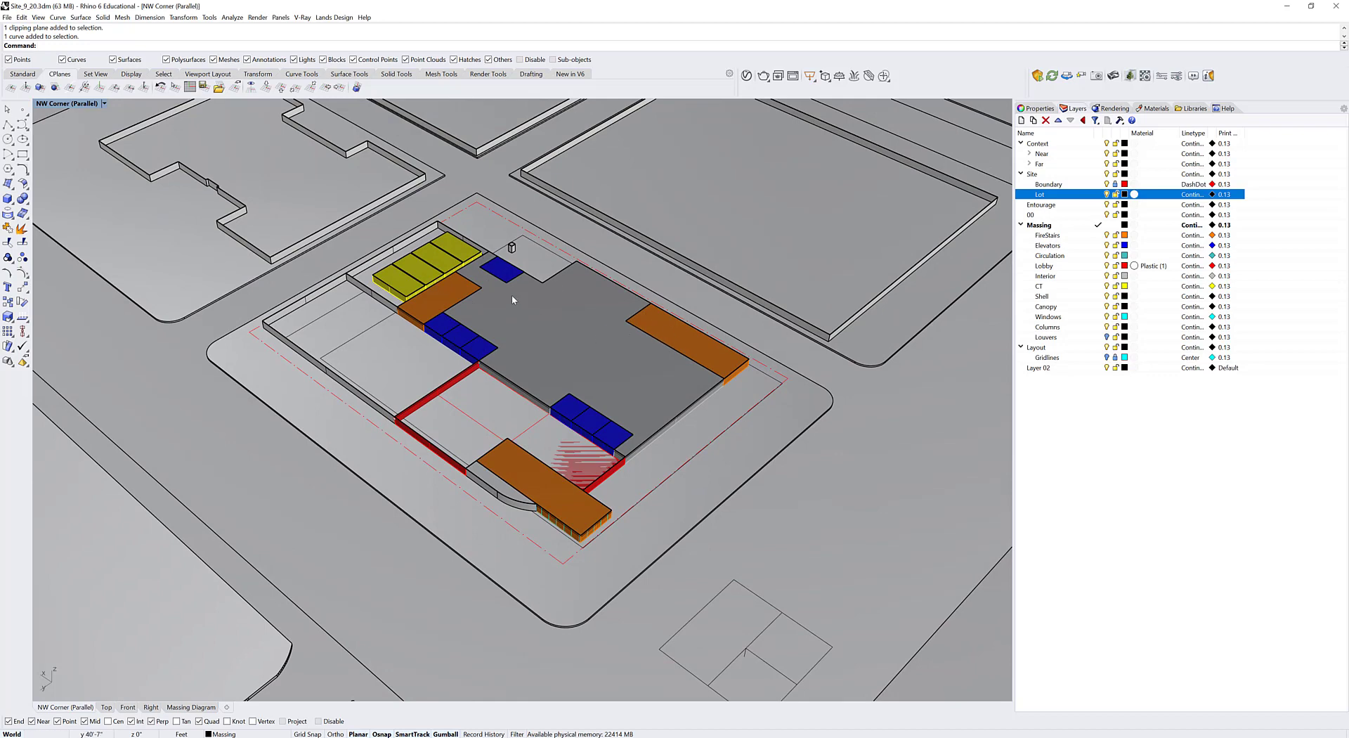
{"action": "right_click_drag", "start_coordinate": [585, 367], "coordinate": [624, 363]}
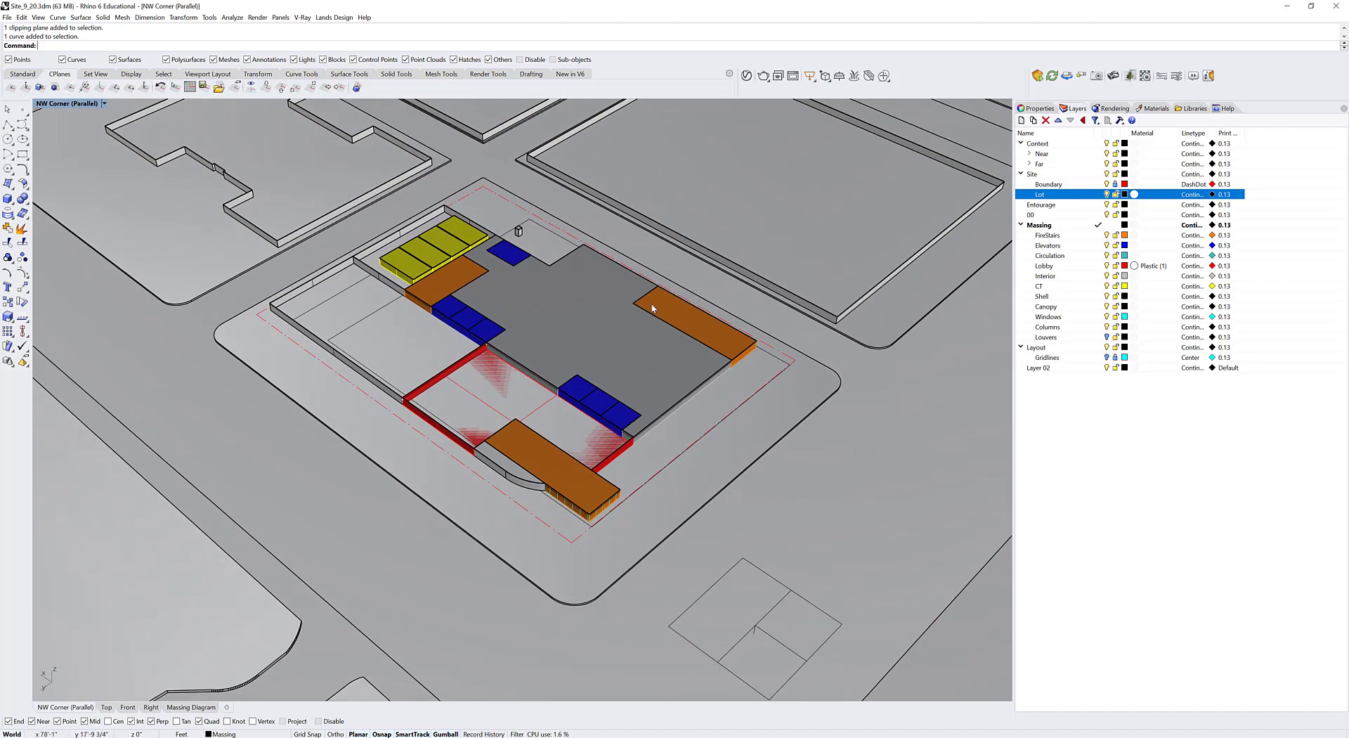
{"action": "scroll", "coordinate": [506, 341], "scroll_direction": "up", "scroll_amount": 5}
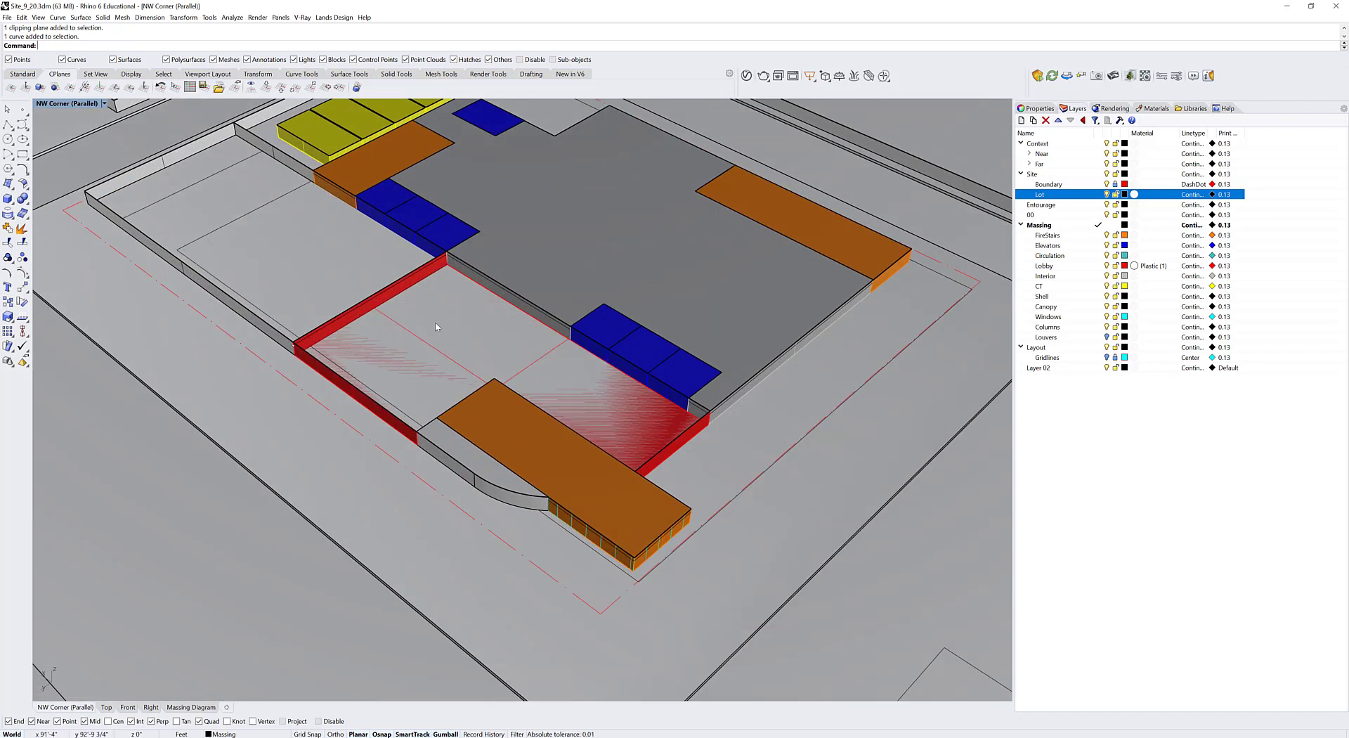
- Check the plan detail on the Massing Diagram layout by activating it, and return to the NW Corner view
{"action": "left_click", "coordinate": [181, 708]}
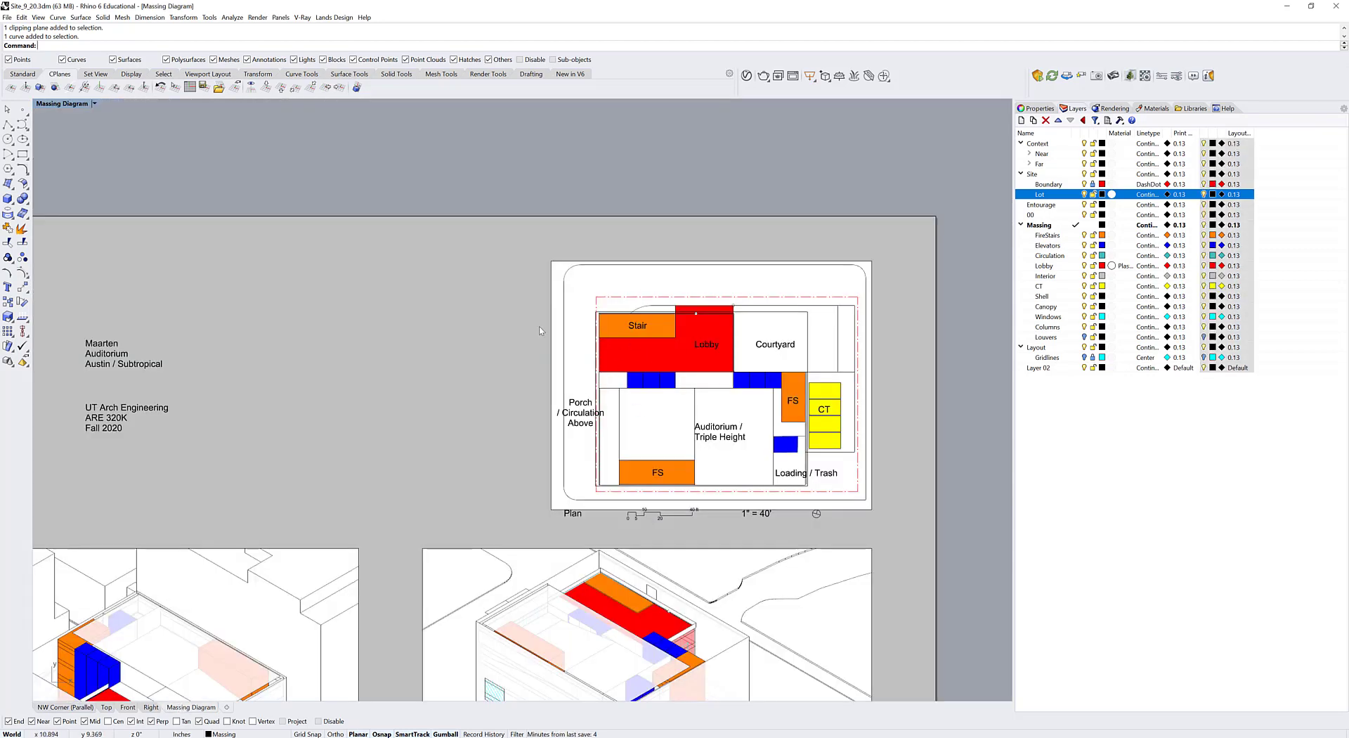
{"action": "double_click", "coordinate": [559, 297]}
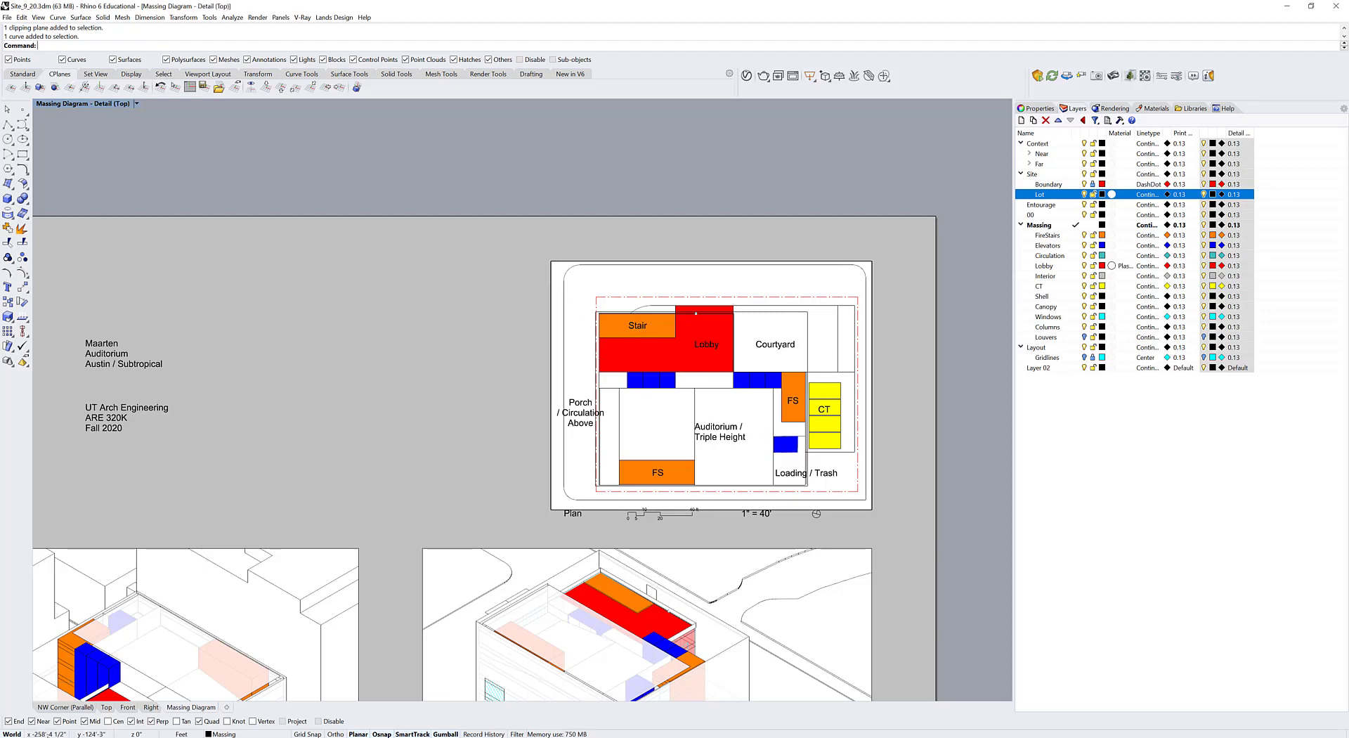
{"action": "left_click", "coordinate": [65, 708]}
{"action": "scroll", "coordinate": [610, 511], "scroll_direction": "down", "scroll_amount": 5}
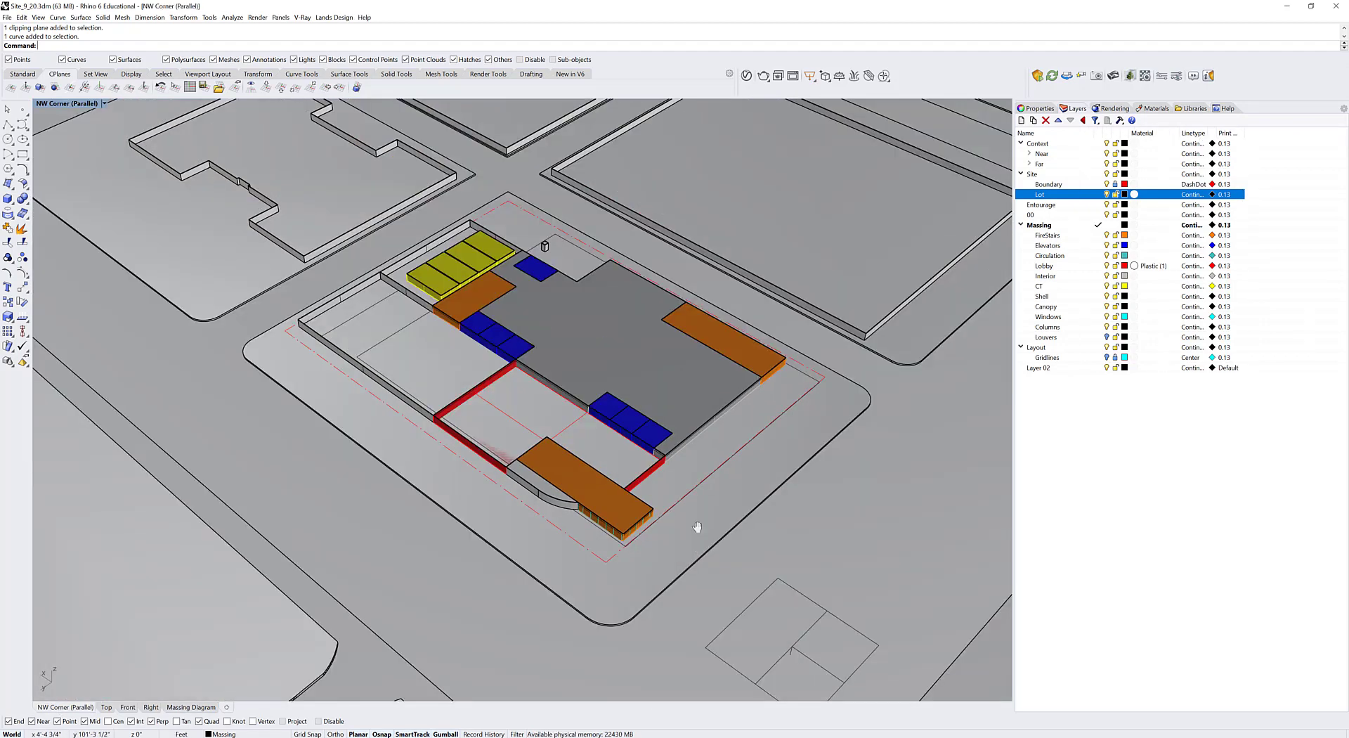
- Move the clipping plane over to the corner of the building's lot, and return to the Massing Diagram layout
{"action": "right_click_drag", "start_coordinate": [697, 527], "coordinate": [676, 449], "text": "shift"}
{"action": "left_click", "coordinate": [747, 570]}
{"action": "left_click_drag", "start_coordinate": [751, 541], "coordinate": [599, 461]}
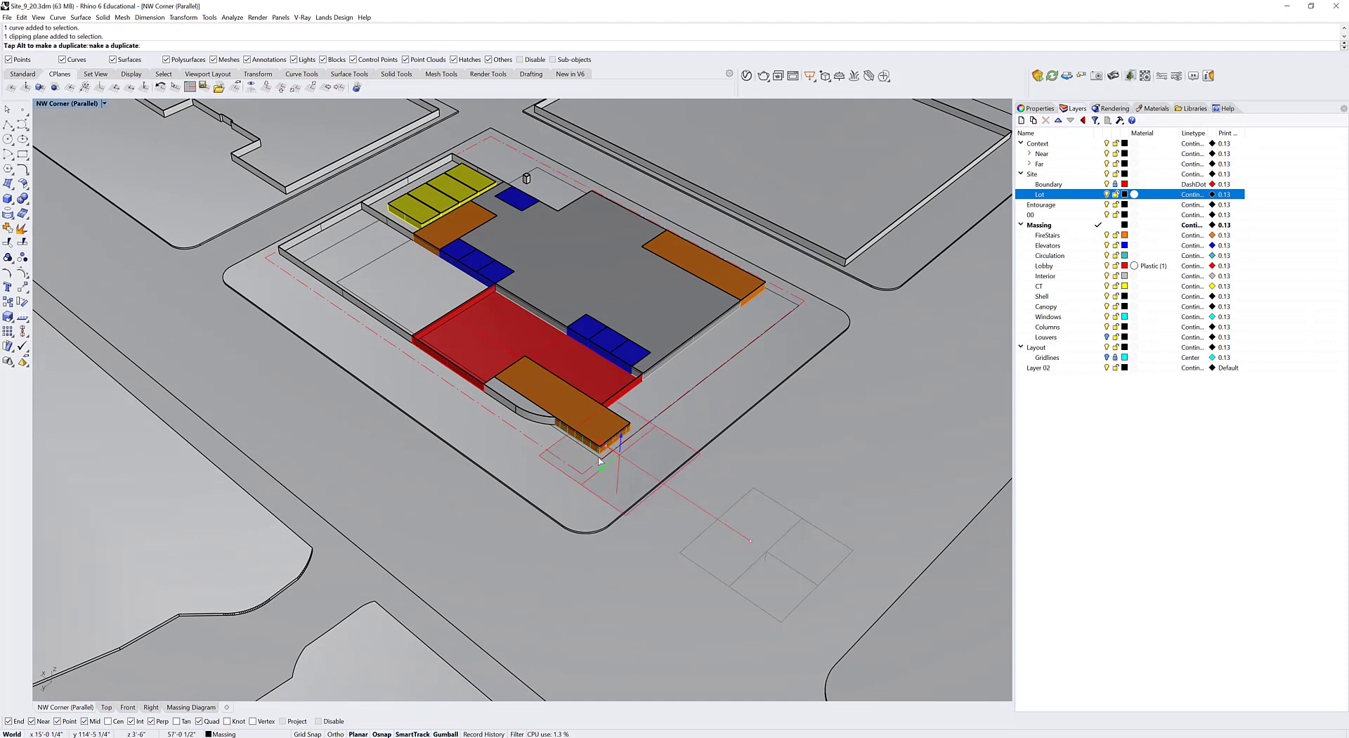
{"action": "left_click", "coordinate": [191, 707]}
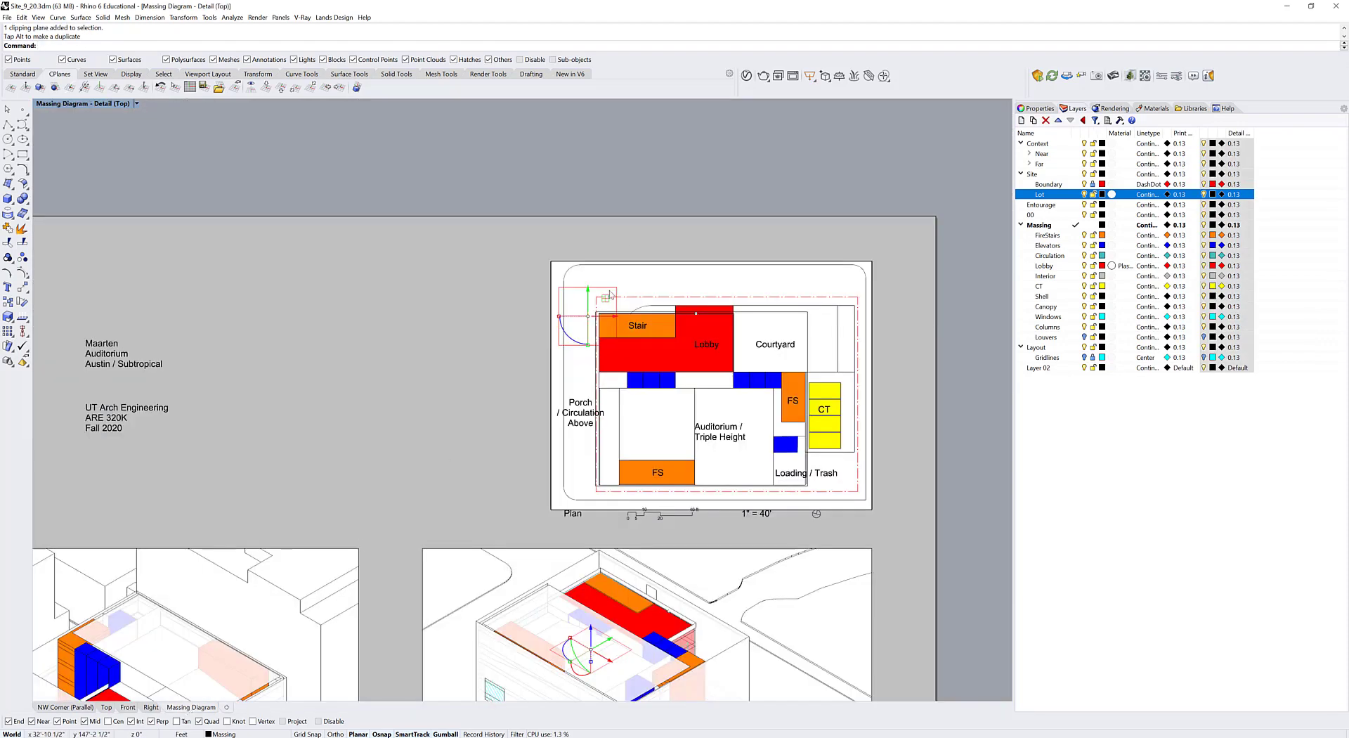
- Select the clipping plane inside the plan detail and stop it from clipping the NW Corner (Parallel) model view
{"action": "double_click", "coordinate": [483, 324]}
{"action": "double_click", "coordinate": [588, 281]}
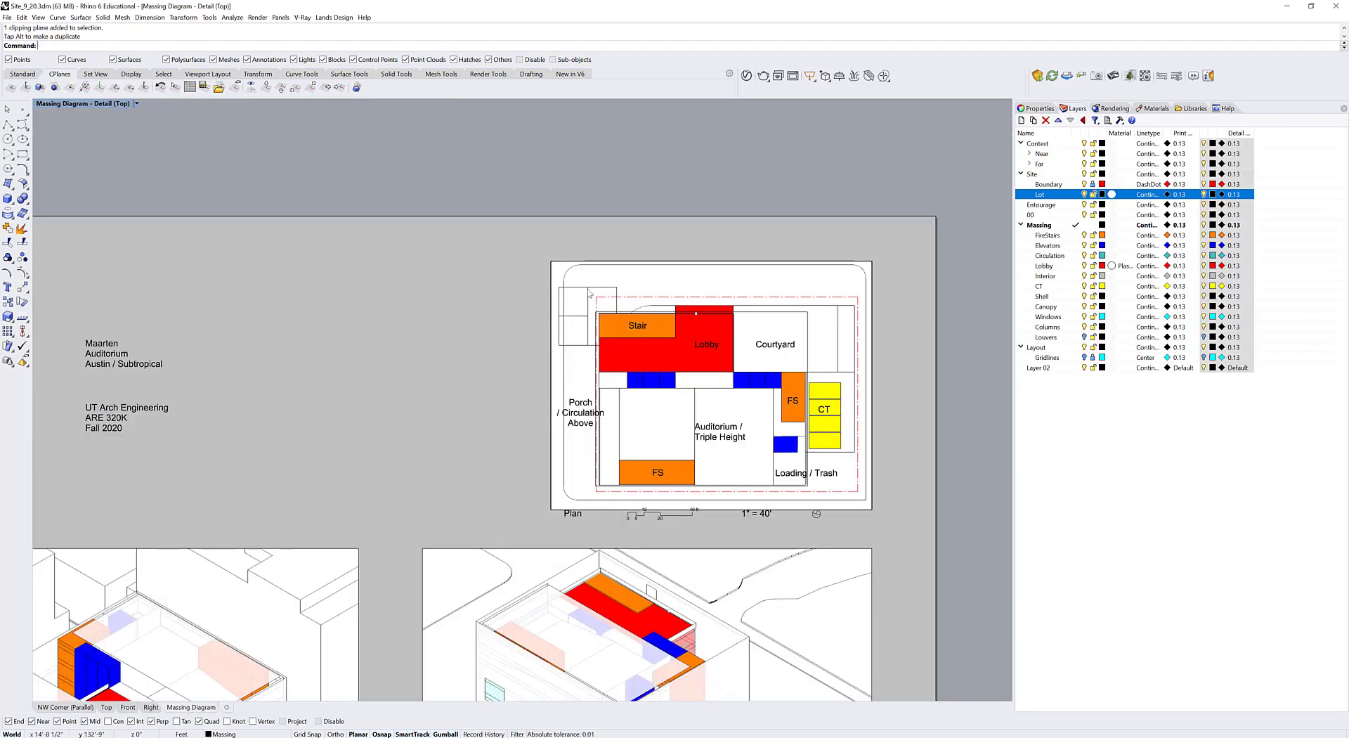
{"action": "left_click", "coordinate": [588, 284]}
{"action": "left_click", "coordinate": [610, 287]}
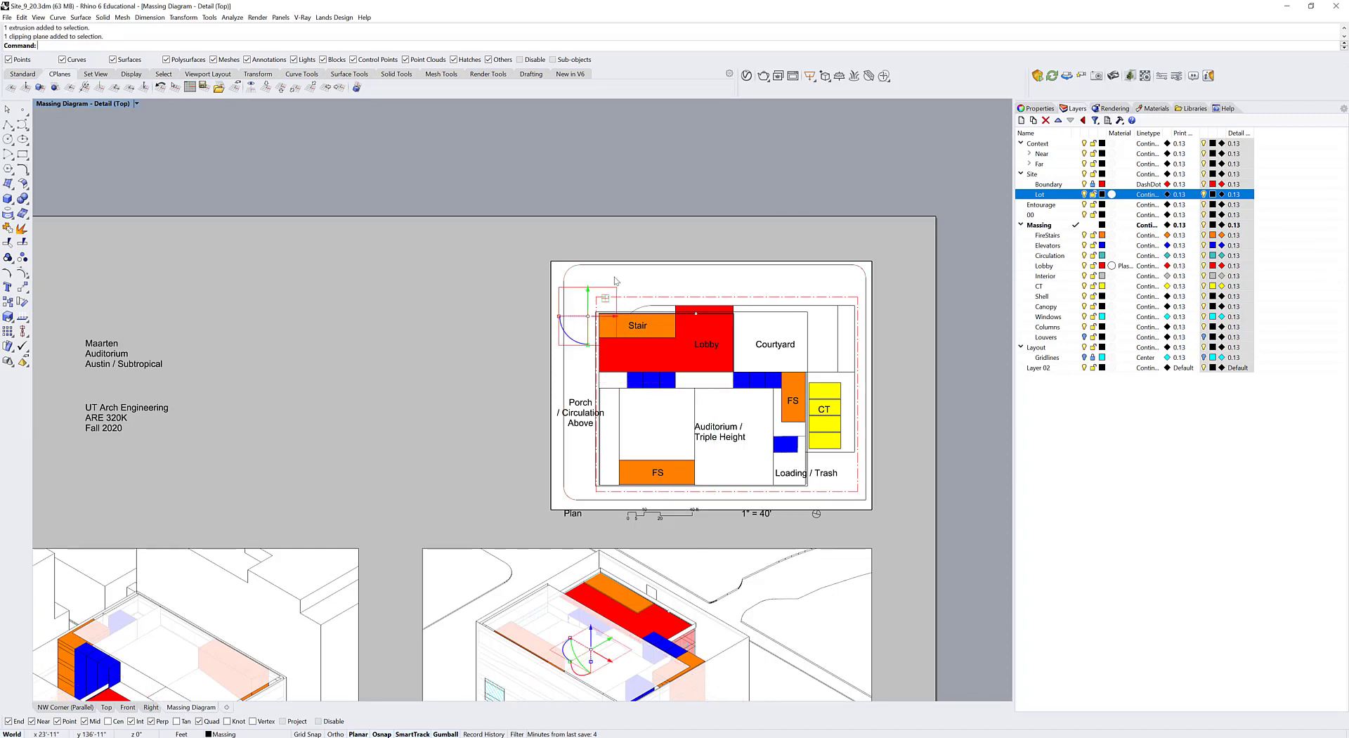
{"action": "left_click", "coordinate": [1037, 108]}
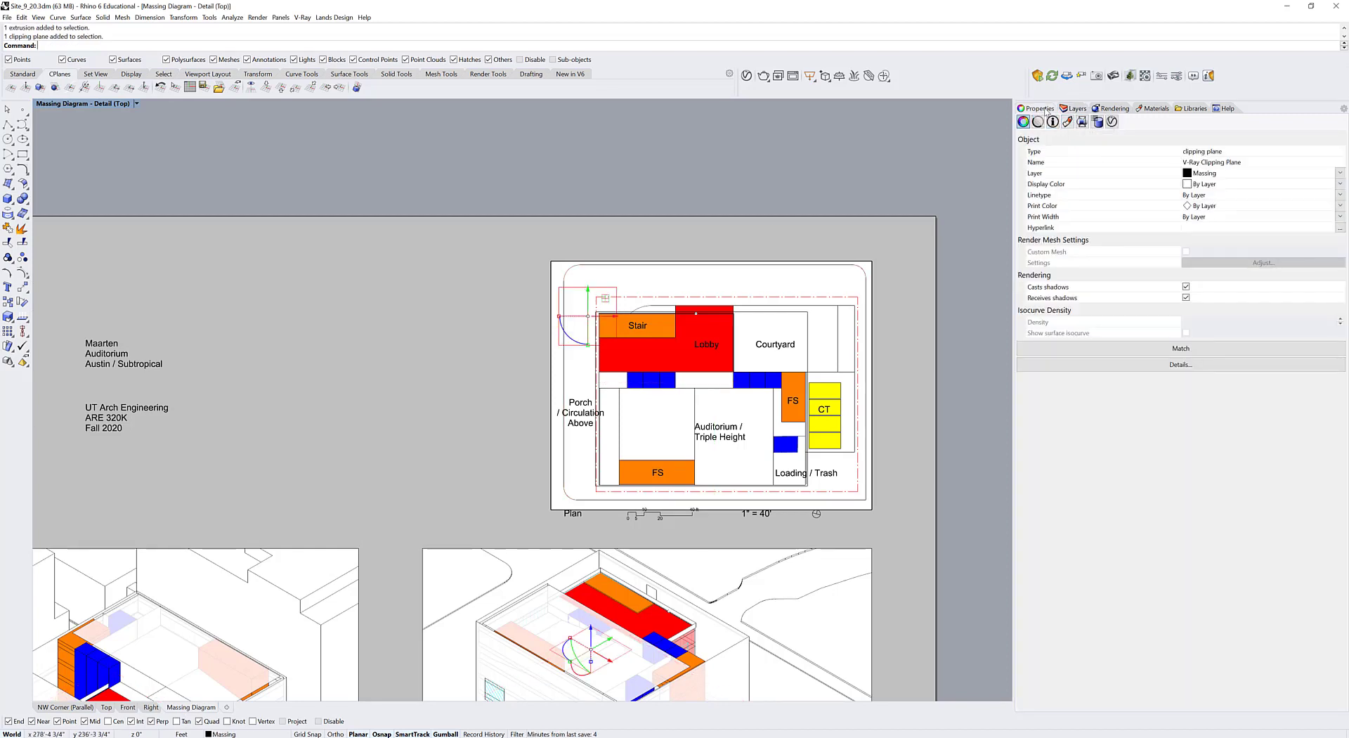
{"action": "left_click", "coordinate": [1082, 122]}
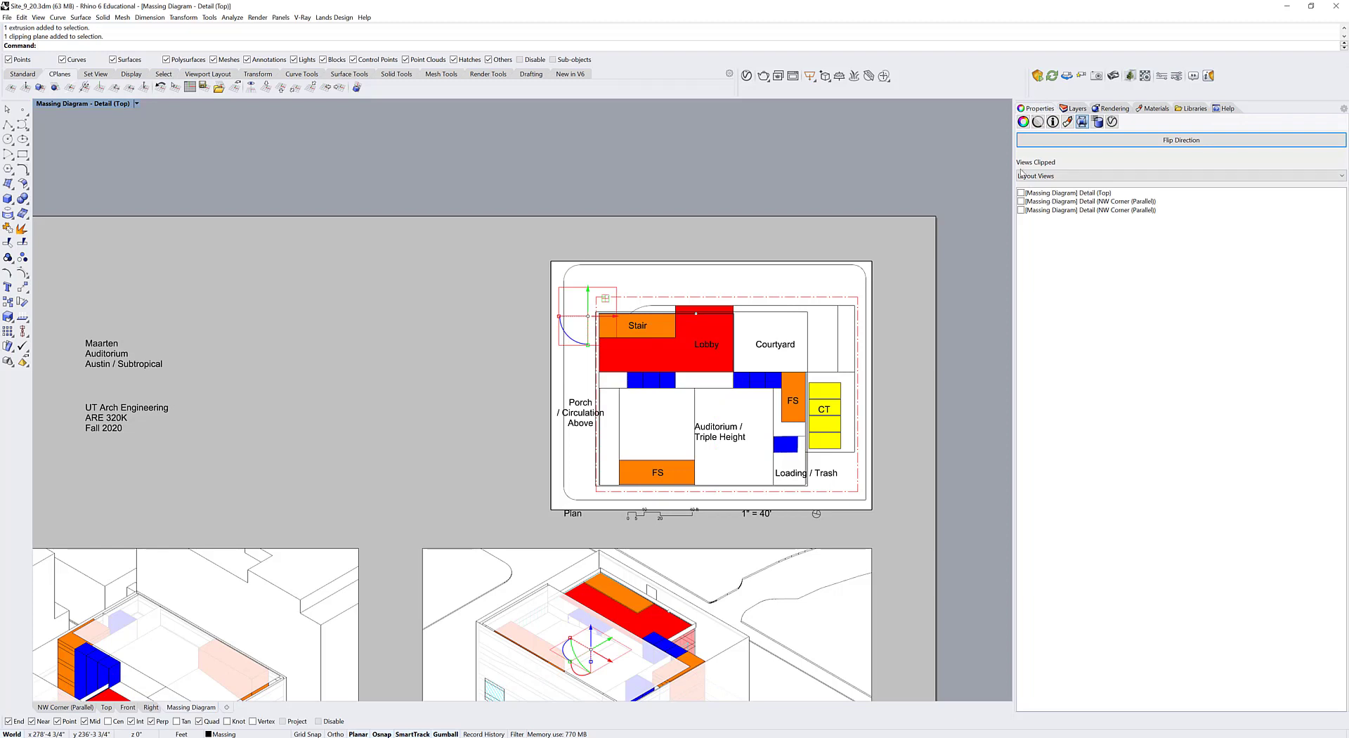
{"action": "left_click", "coordinate": [1064, 177]}
{"action": "left_click", "coordinate": [1047, 186]}
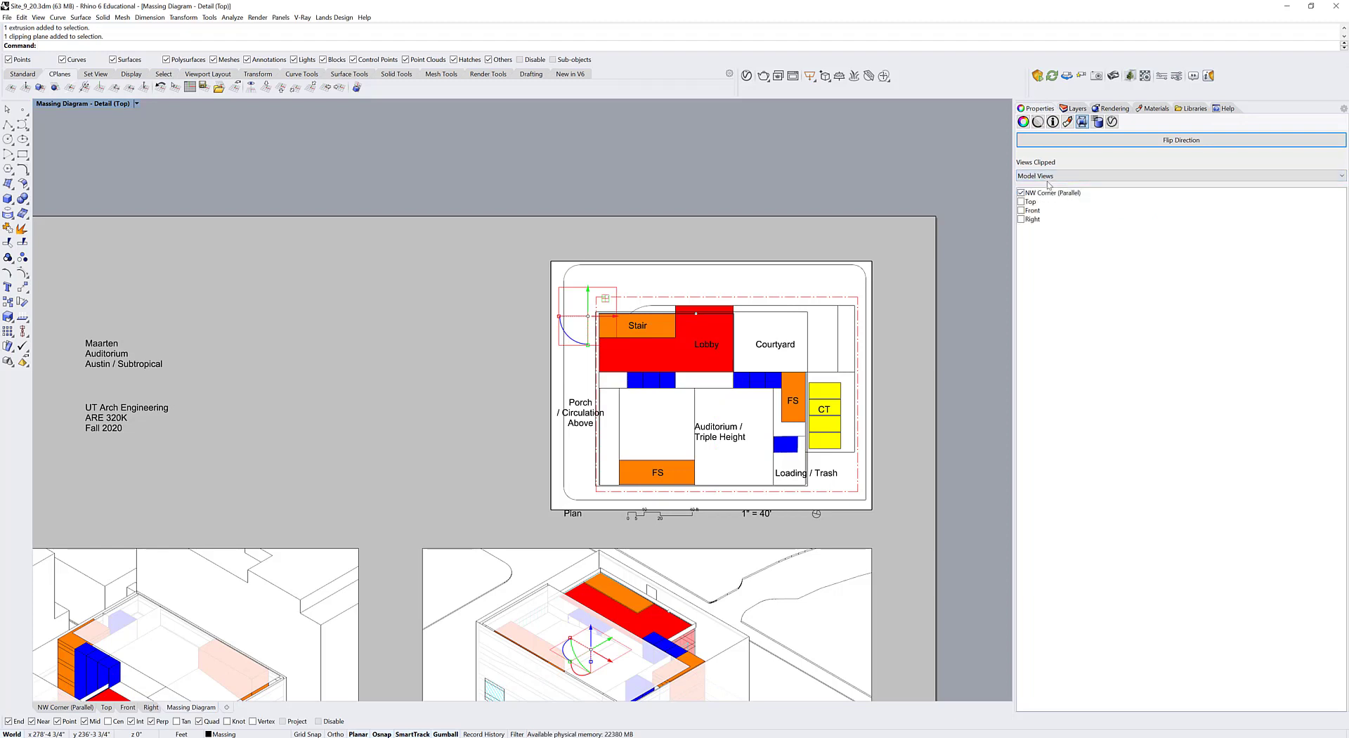
{"action": "left_click", "coordinate": [1021, 193]}
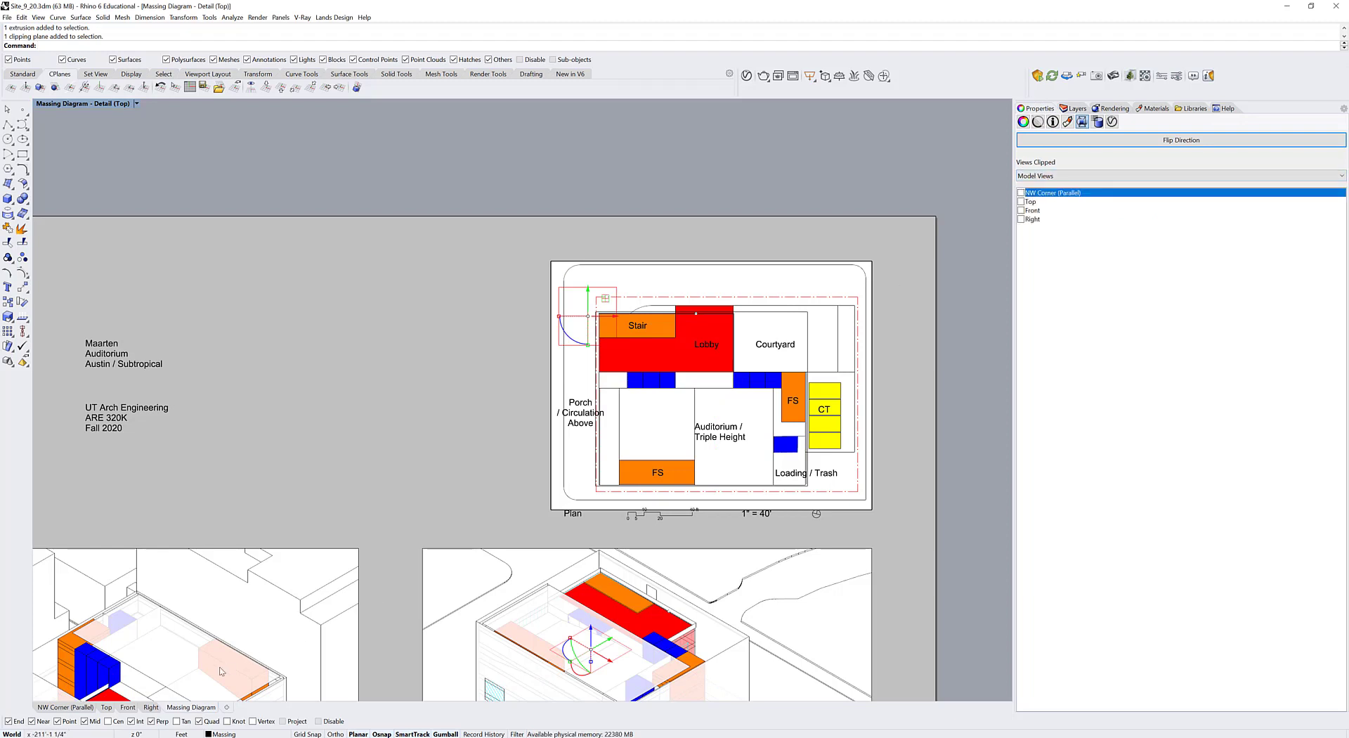
- Set the clipping plane to clip the layout view Detail (Top) of the Massing Diagram
{"action": "left_click", "coordinate": [1040, 177]}
{"action": "left_click", "coordinate": [1051, 198]}
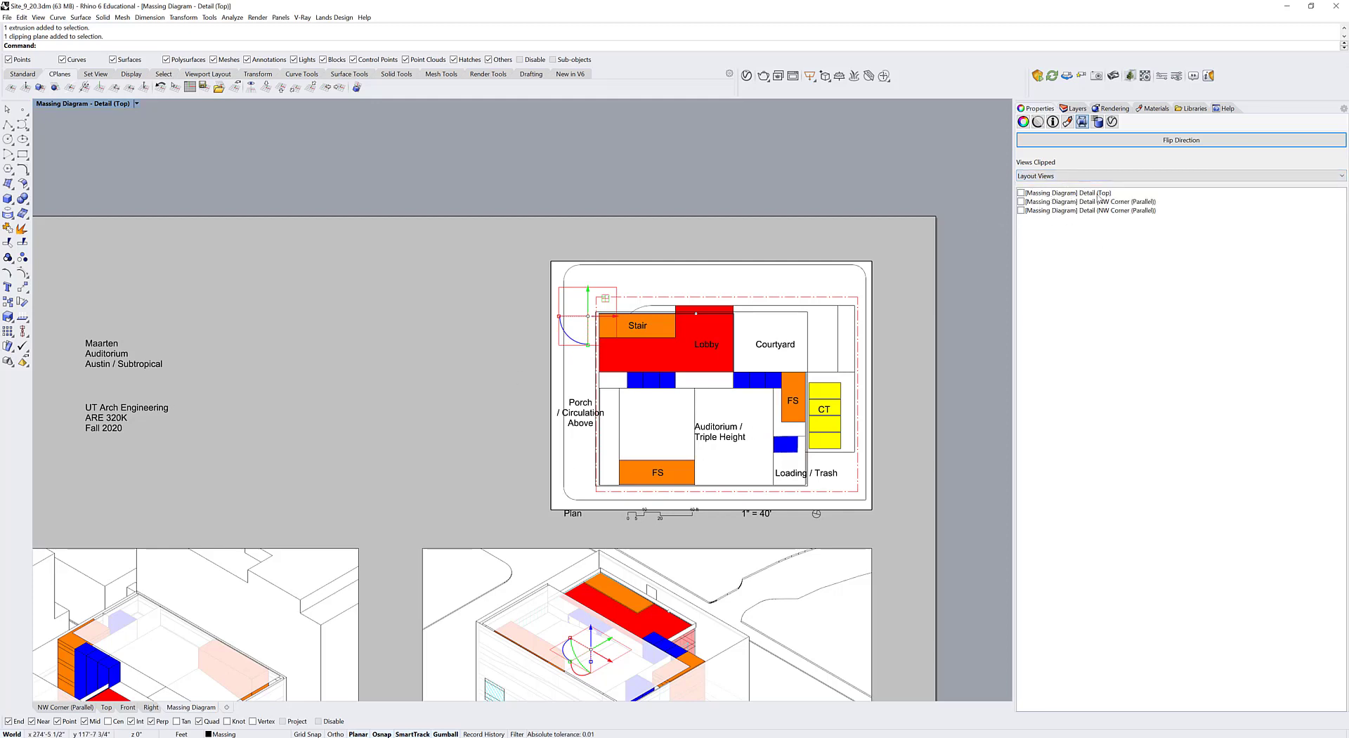
{"action": "left_click", "coordinate": [1021, 192]}
{"action": "right_click_drag", "start_coordinate": [791, 417], "coordinate": [768, 405]}
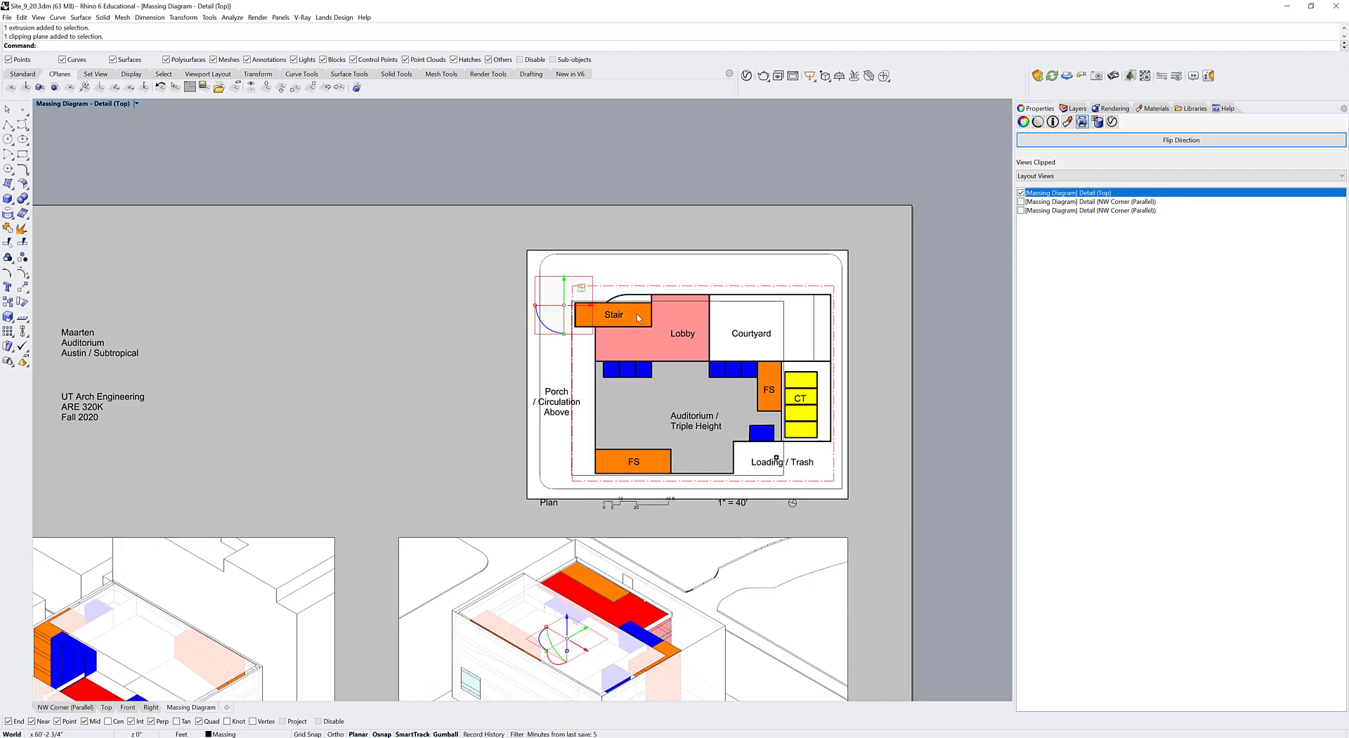
- Move the clipping plane out of the plan detail's frame, away from the building, and deactivate the detail
{"action": "scroll", "coordinate": [759, 408], "scroll_direction": "up", "scroll_amount": 5}
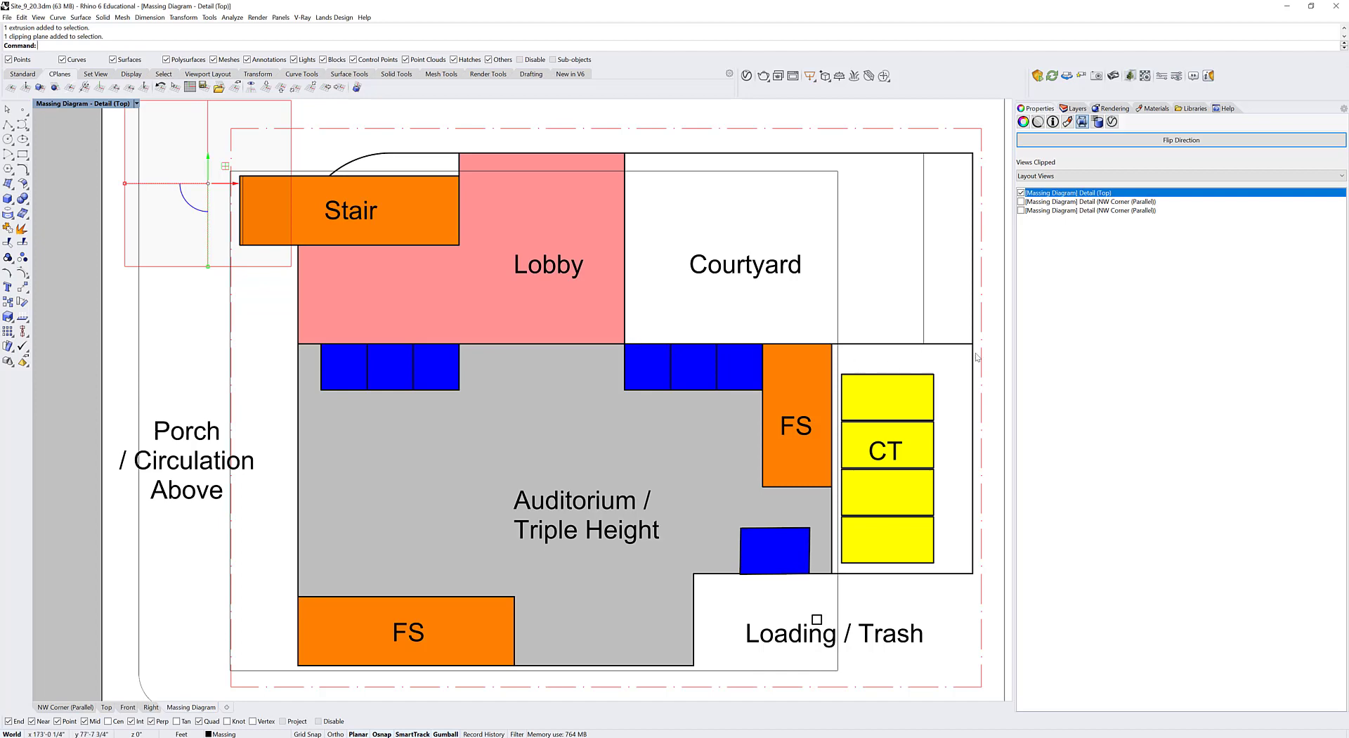
{"action": "scroll", "coordinate": [917, 194], "scroll_direction": "down", "scroll_amount": 1}
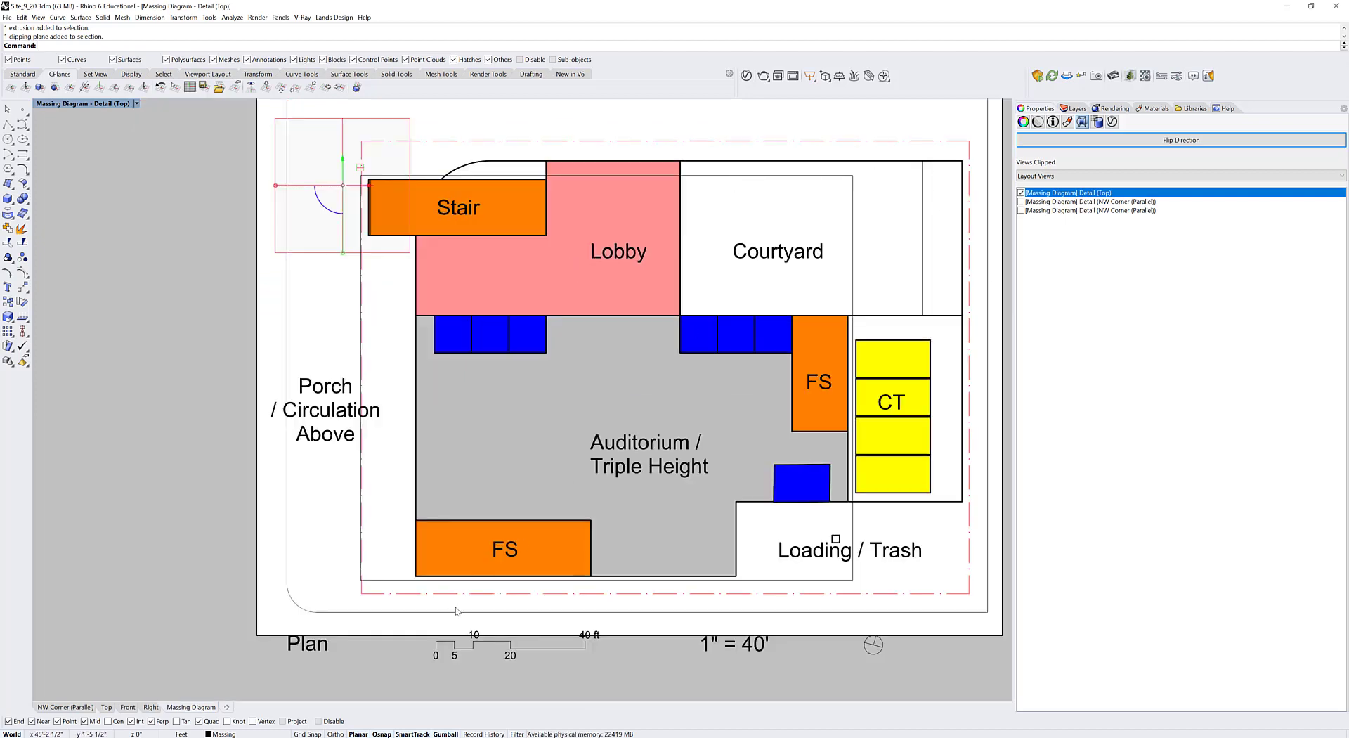
{"action": "scroll", "coordinate": [532, 401], "scroll_direction": "down", "scroll_amount": 4}
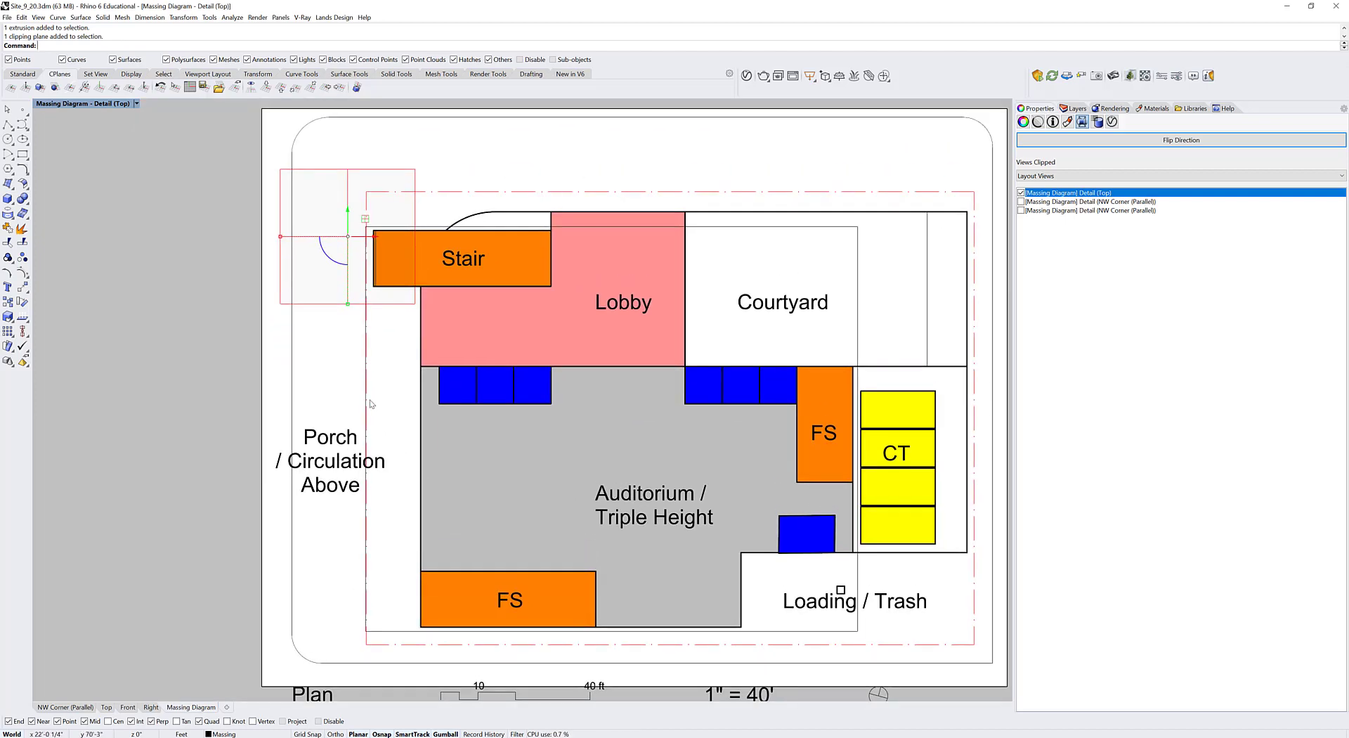
{"action": "scroll", "coordinate": [531, 397], "scroll_direction": "down", "scroll_amount": 6}
{"action": "right_click_drag", "start_coordinate": [532, 397], "coordinate": [637, 353]}
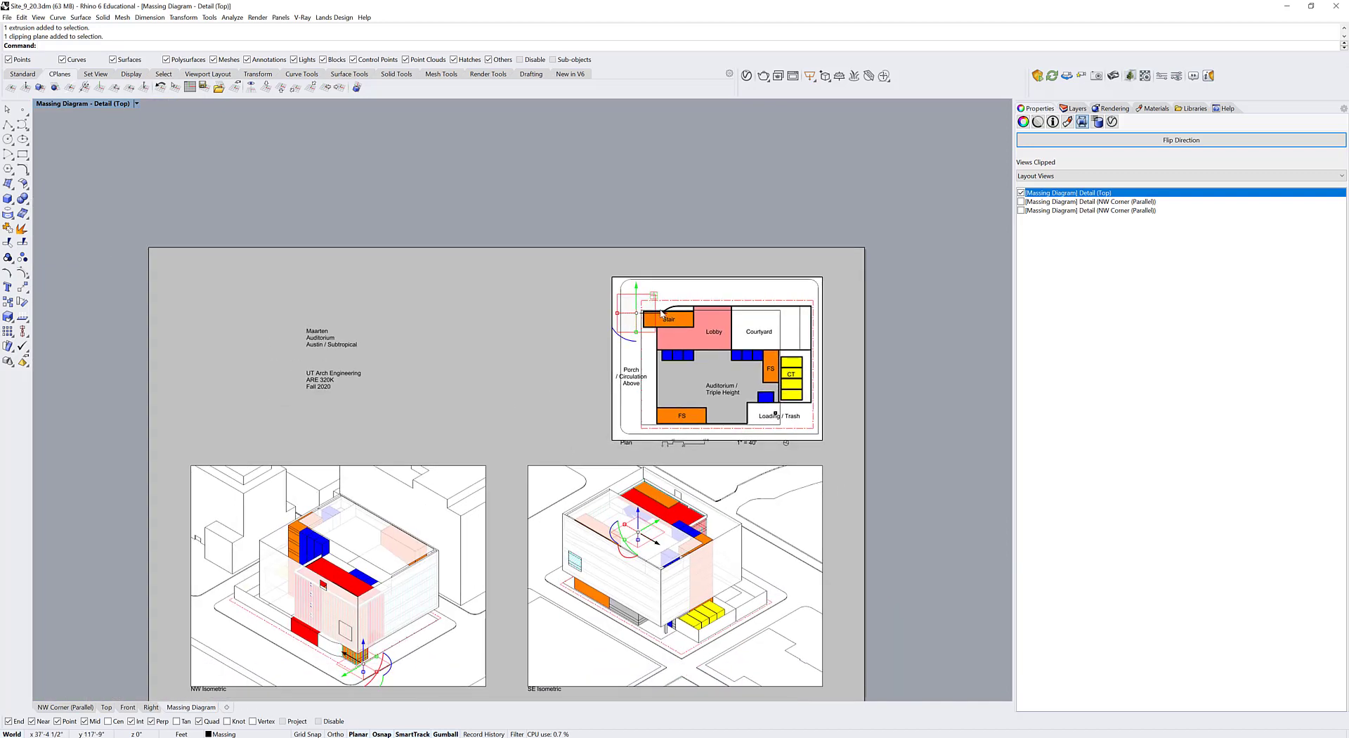
{"action": "left_click_drag", "start_coordinate": [662, 313], "coordinate": [478, 328]}
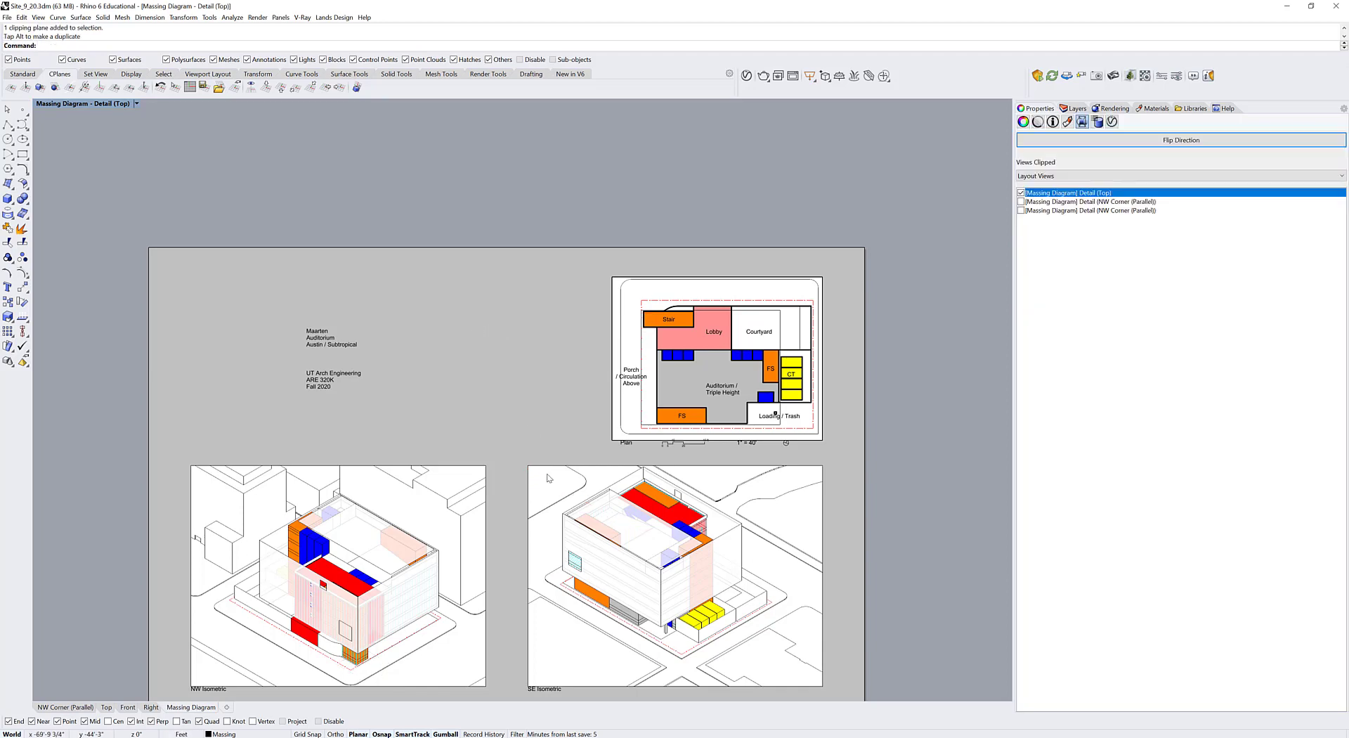
{"action": "double_click", "coordinate": [121, 532]}
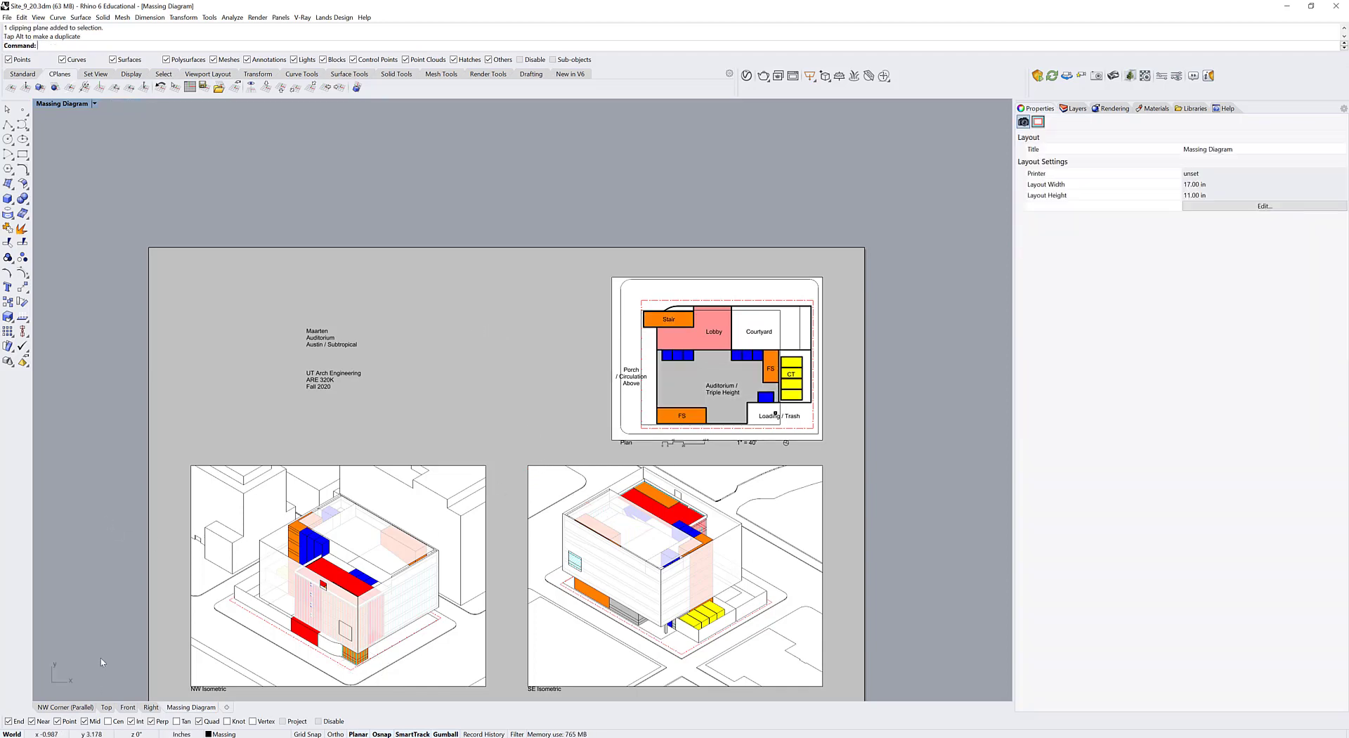
- Inspect the building and the relocated clipping plane in the NW Corner view, and compare with the plan on the Massing Diagram layout
{"action": "left_click", "coordinate": [63, 708]}
{"action": "scroll", "coordinate": [588, 405], "scroll_direction": "down", "scroll_amount": 5}
{"action": "scroll", "coordinate": [588, 406], "scroll_direction": "up", "scroll_amount": 4}
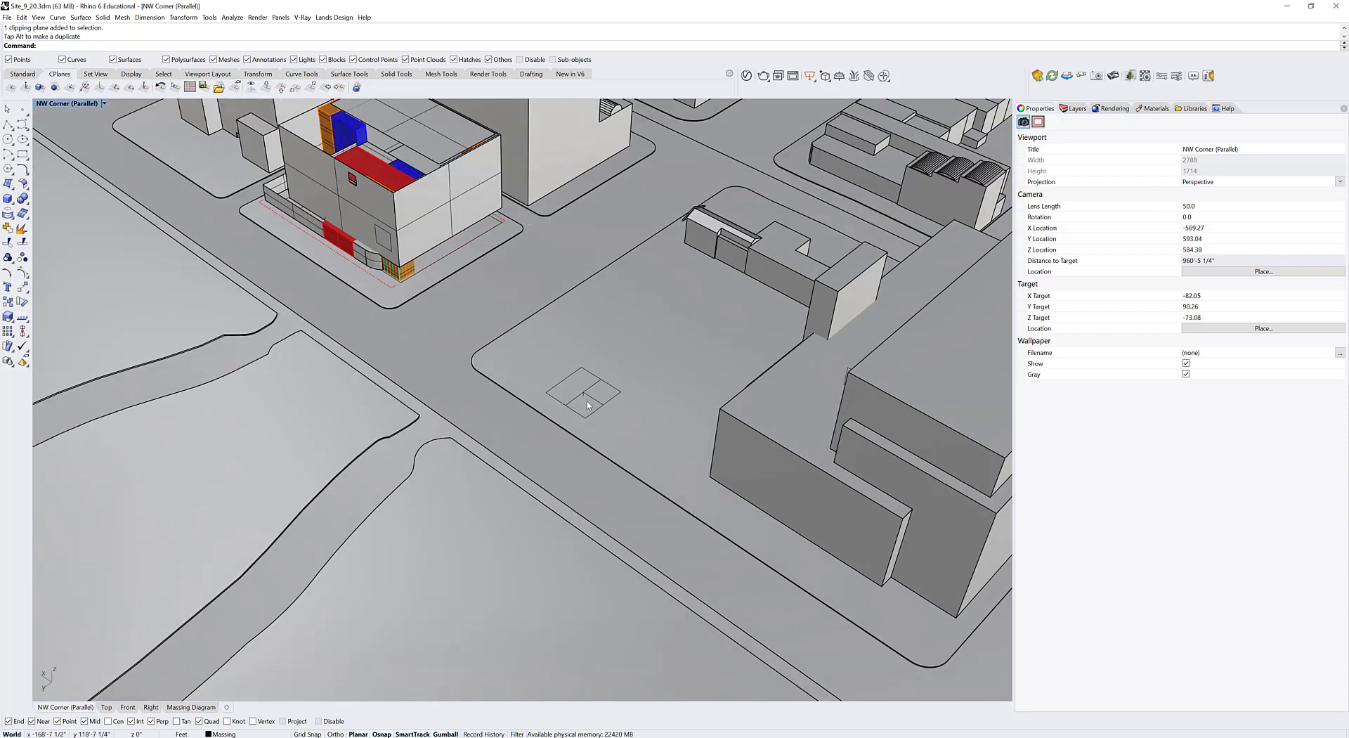
{"action": "left_click", "coordinate": [589, 406]}
{"action": "right_click_drag", "start_coordinate": [605, 440], "coordinate": [634, 454]}
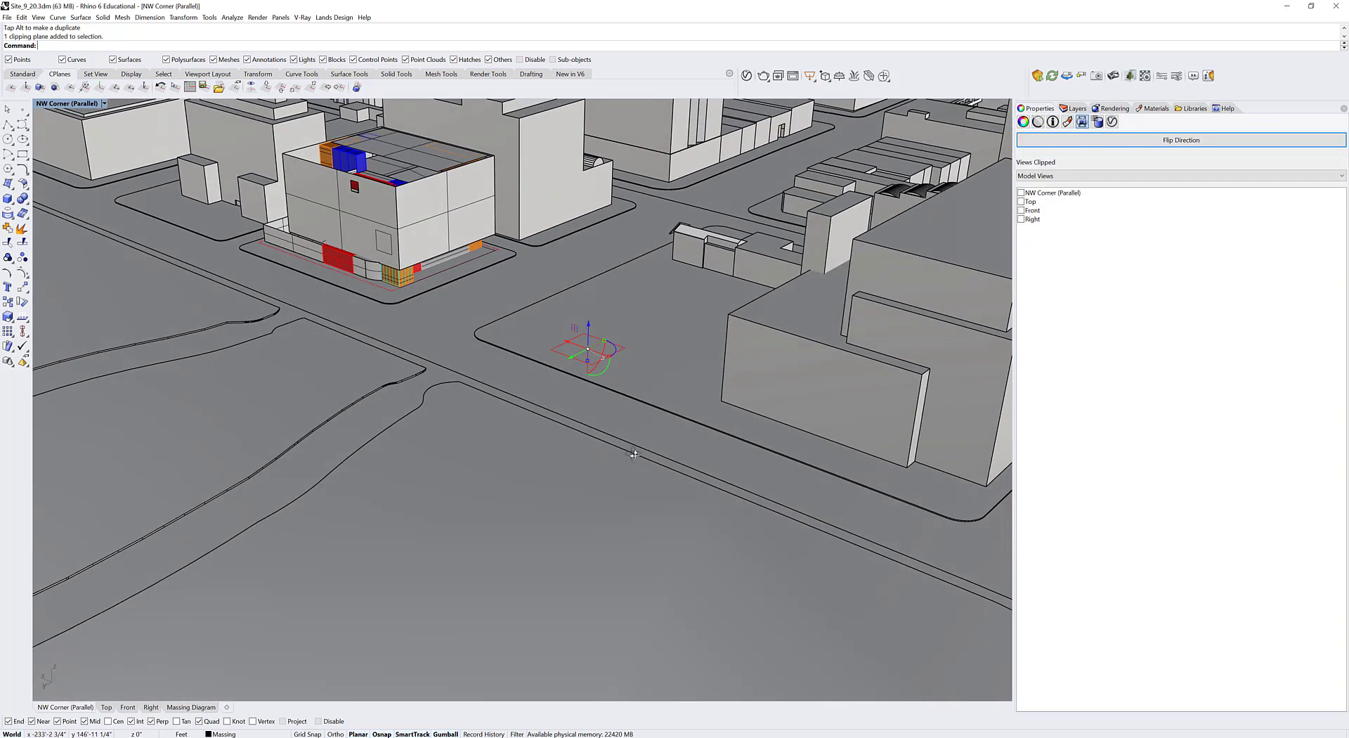
{"action": "left_click", "coordinate": [191, 707]}
{"action": "scroll", "coordinate": [596, 414], "scroll_direction": "up", "scroll_amount": 4}
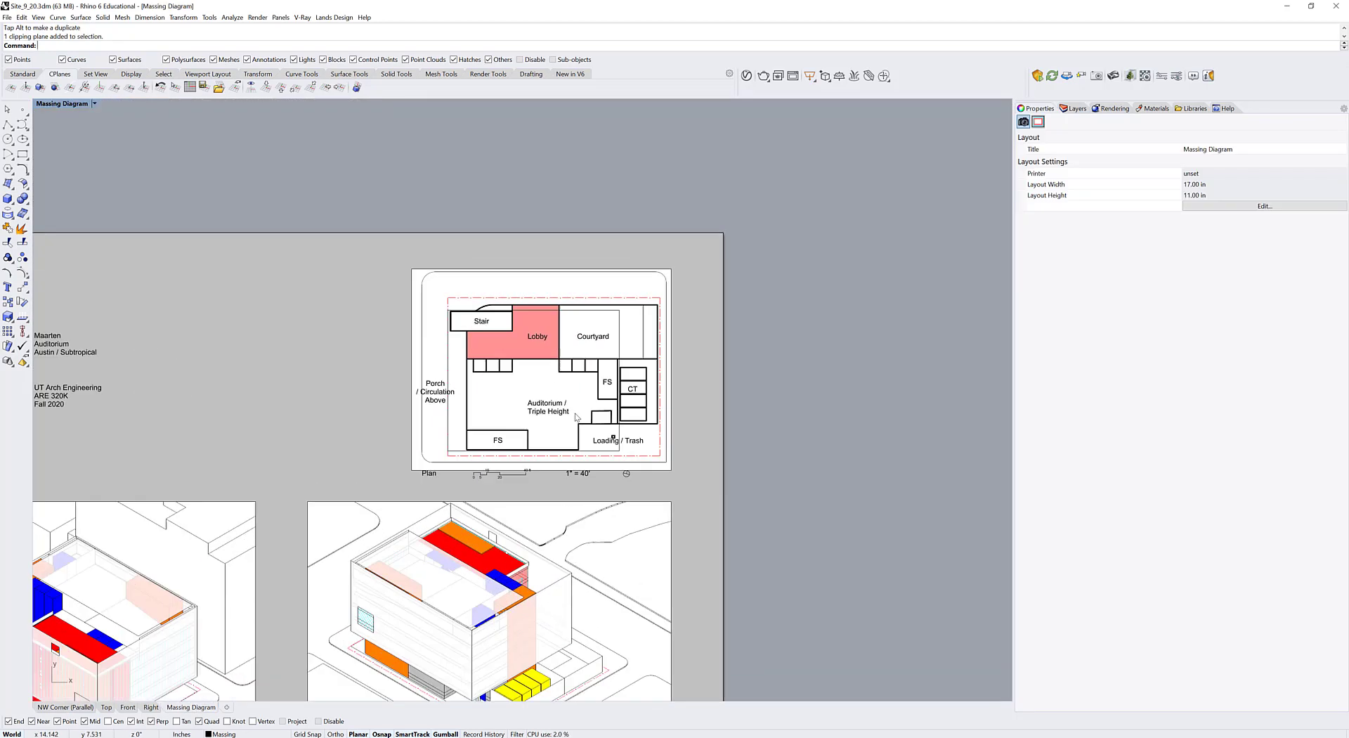
{"action": "scroll", "coordinate": [576, 416], "scroll_direction": "up", "scroll_amount": 4}
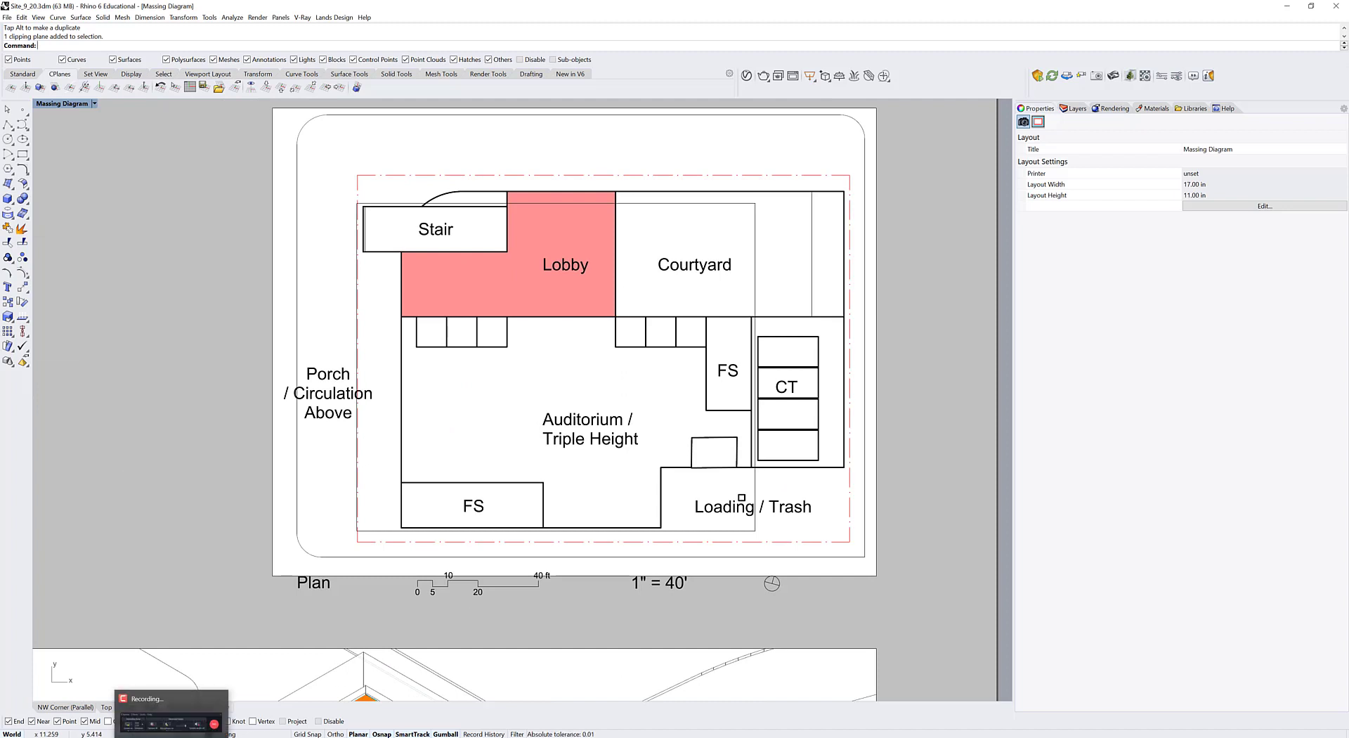
{"action": "left_click", "coordinate": [172, 737]}
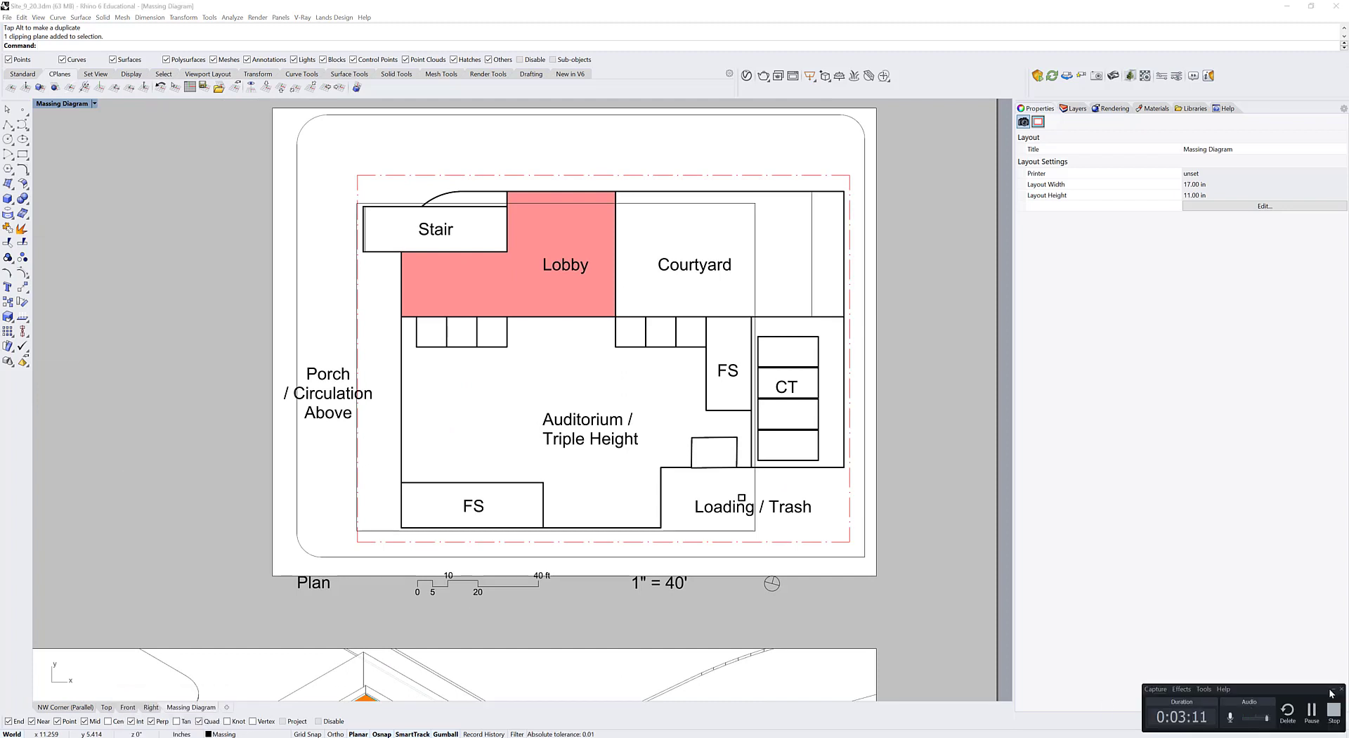
{"action": "left_click", "coordinate": [1332, 689]}
- Examine the clipped ground-floor plan on the Massing Diagram layout, checking its cut lines and the room fill colours
{"action": "scroll", "coordinate": [597, 518], "scroll_direction": "down", "scroll_amount": 2}
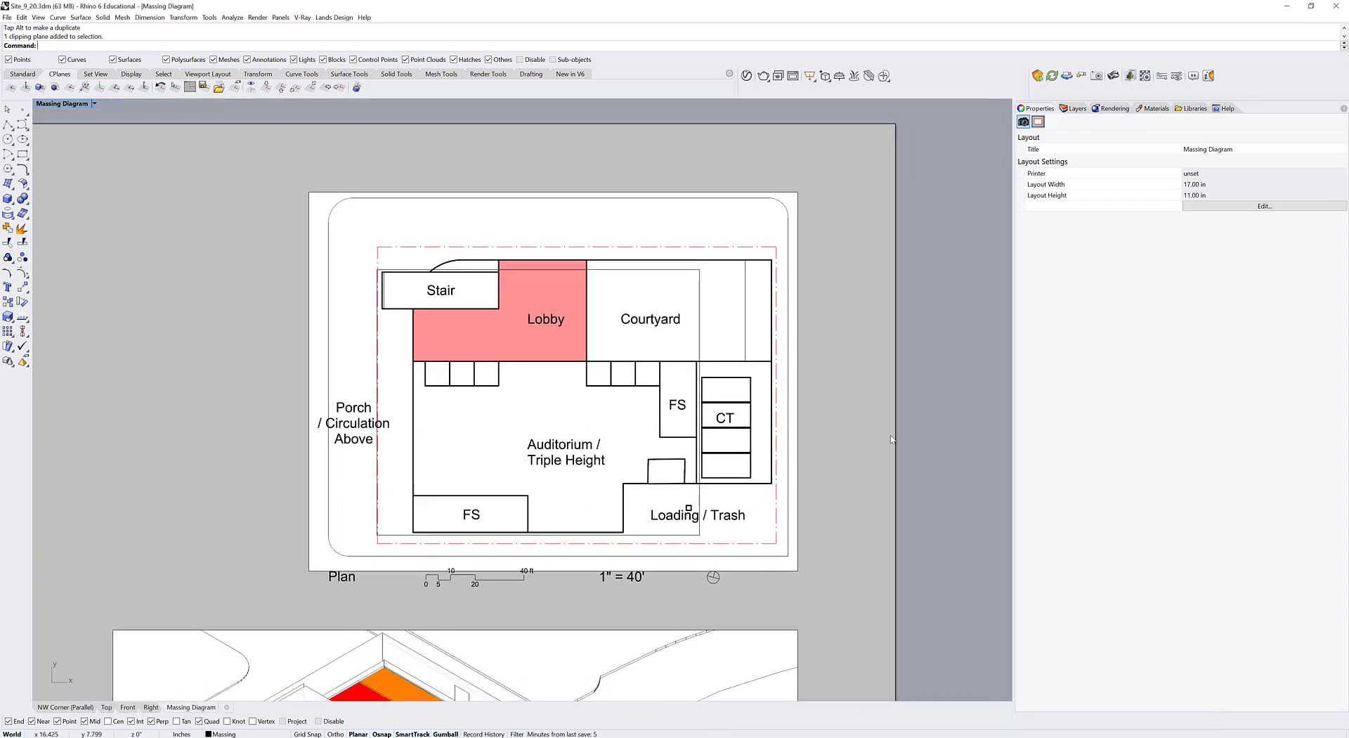
{"action": "scroll", "coordinate": [597, 518], "scroll_direction": "up", "scroll_amount": 1}
{"action": "scroll", "coordinate": [570, 432], "scroll_direction": "up", "scroll_amount": 1}
{"action": "right_click_drag", "start_coordinate": [570, 433], "coordinate": [603, 434]}
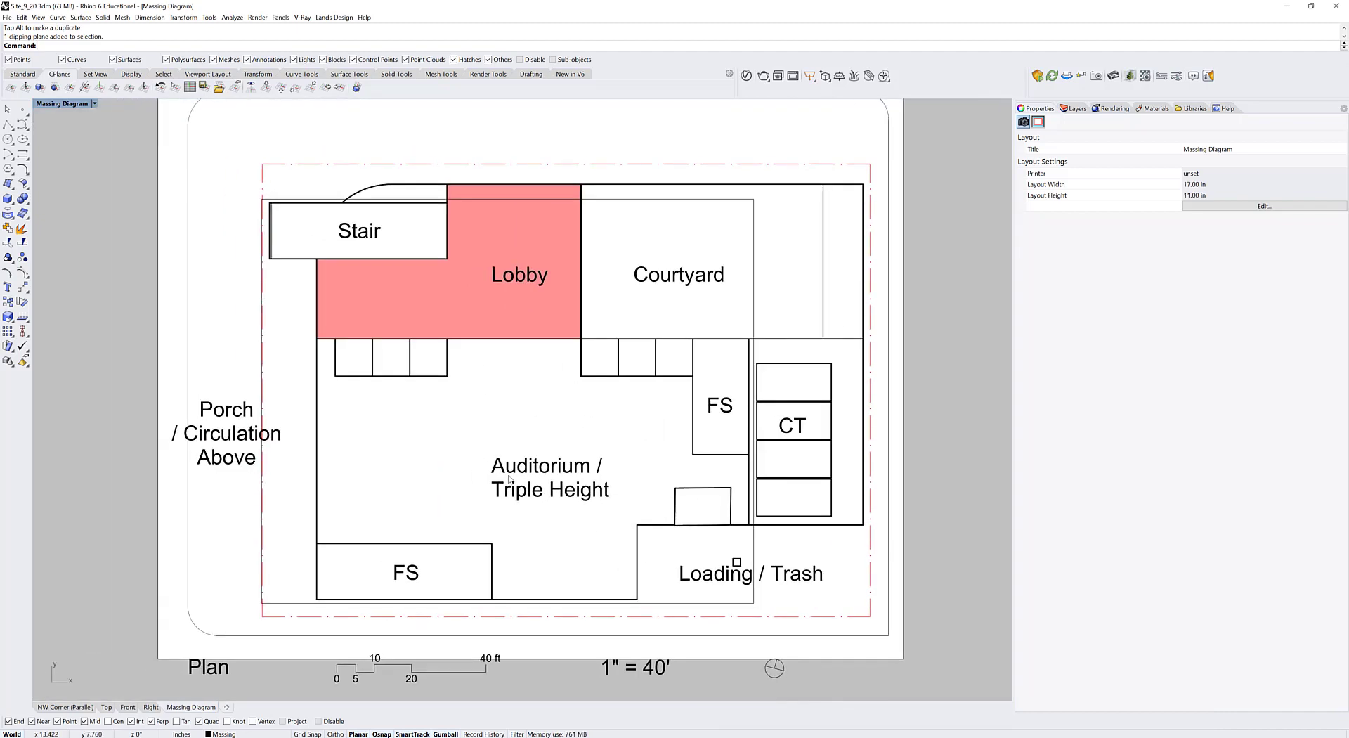
{"action": "scroll", "coordinate": [507, 436], "scroll_direction": "down", "scroll_amount": 1}
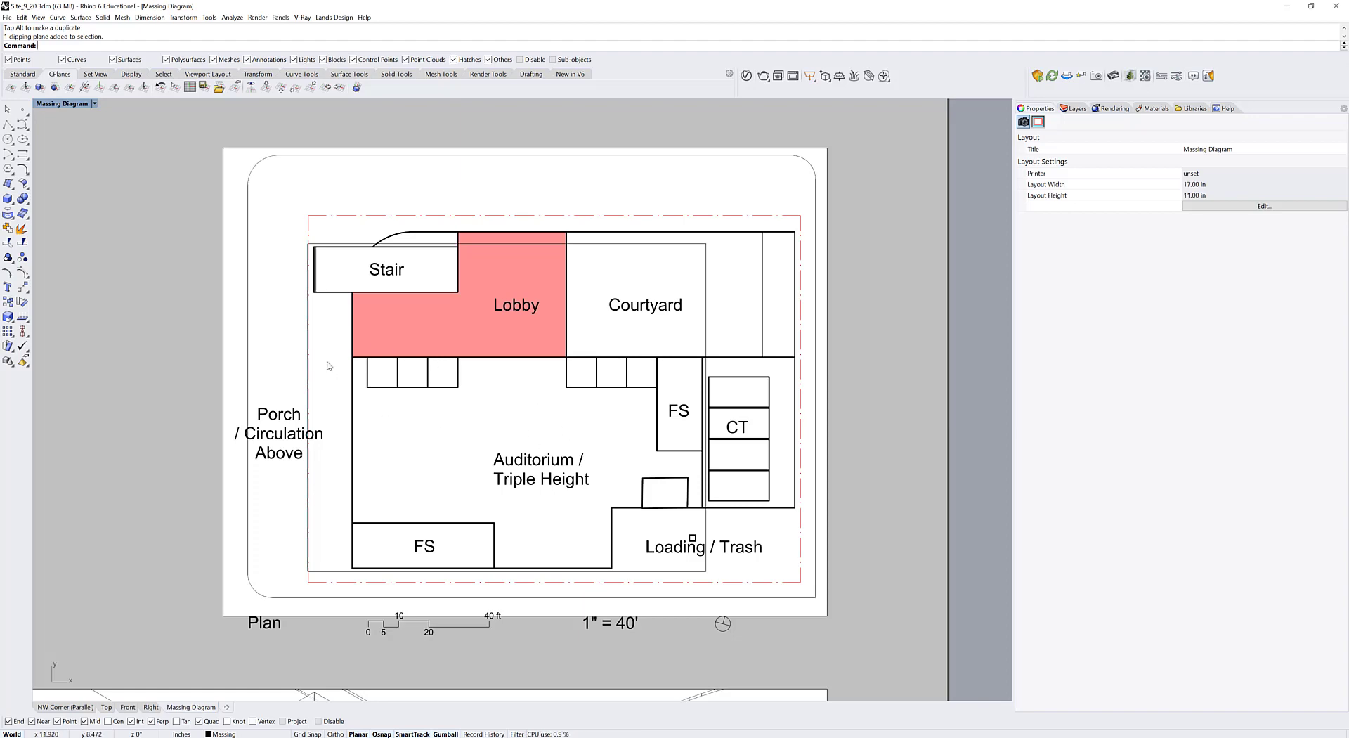
{"action": "double_click", "coordinate": [288, 343]}
{"action": "scroll", "coordinate": [251, 370], "scroll_direction": "down", "scroll_amount": 4}
{"action": "right_click_drag", "start_coordinate": [251, 370], "coordinate": [429, 353]}
{"action": "double_click", "coordinate": [443, 352]}
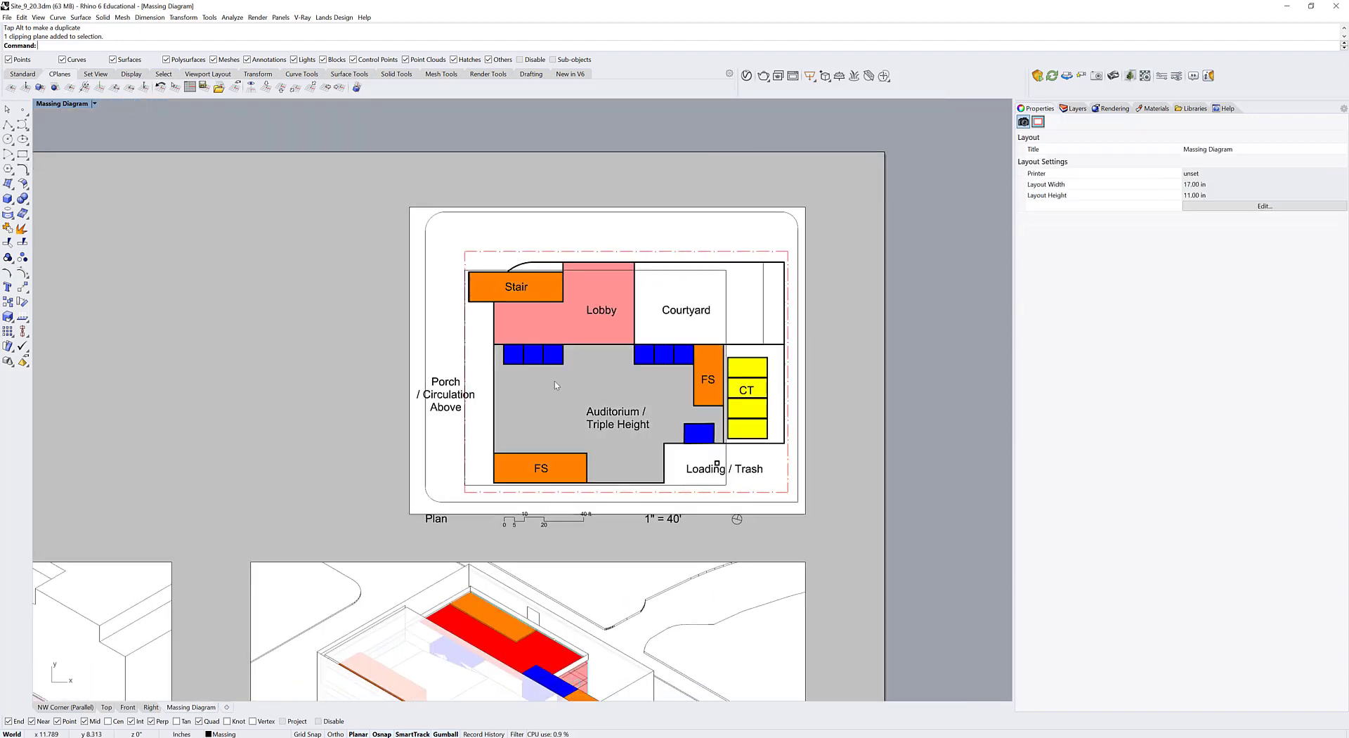
{"action": "scroll", "coordinate": [385, 379], "scroll_direction": "up", "scroll_amount": 3}
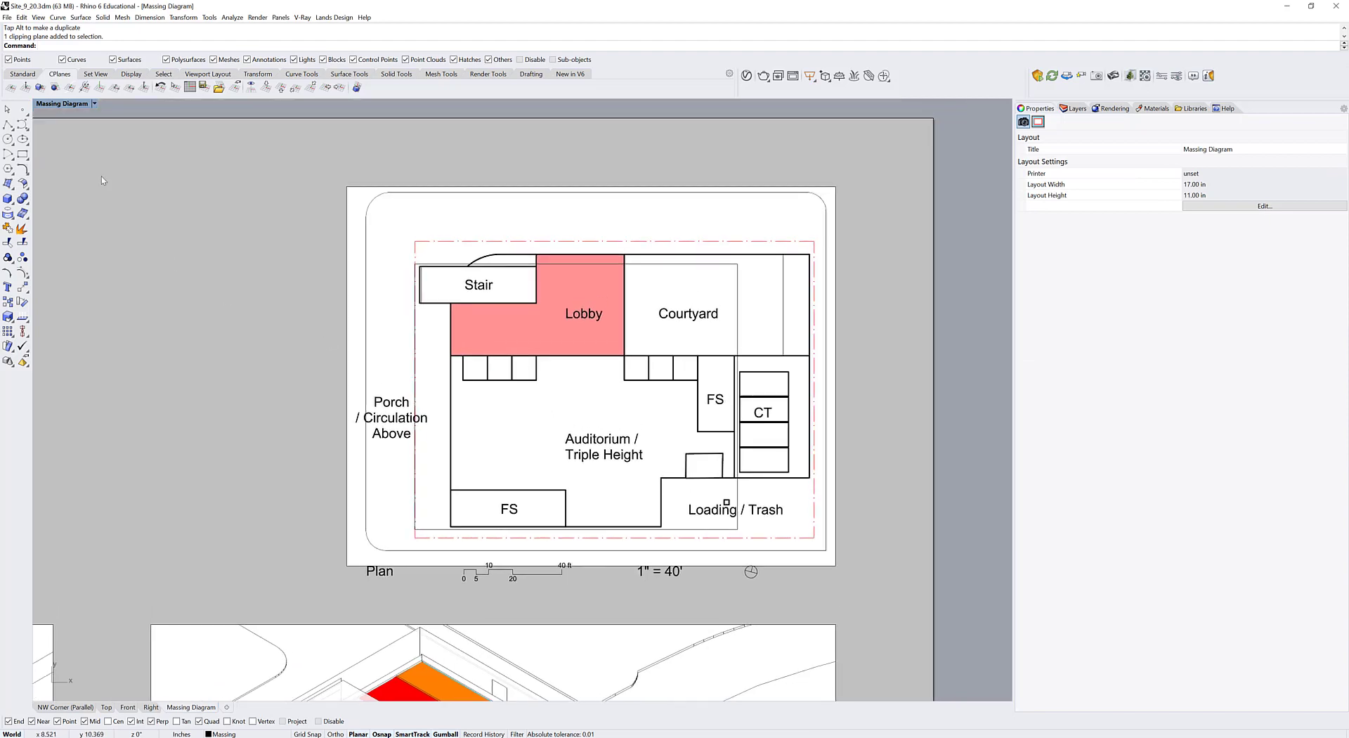
- Check the layer of the lot surface under the building in the NW Corner view, and clear the selection
{"action": "left_click", "coordinate": [71, 709]}
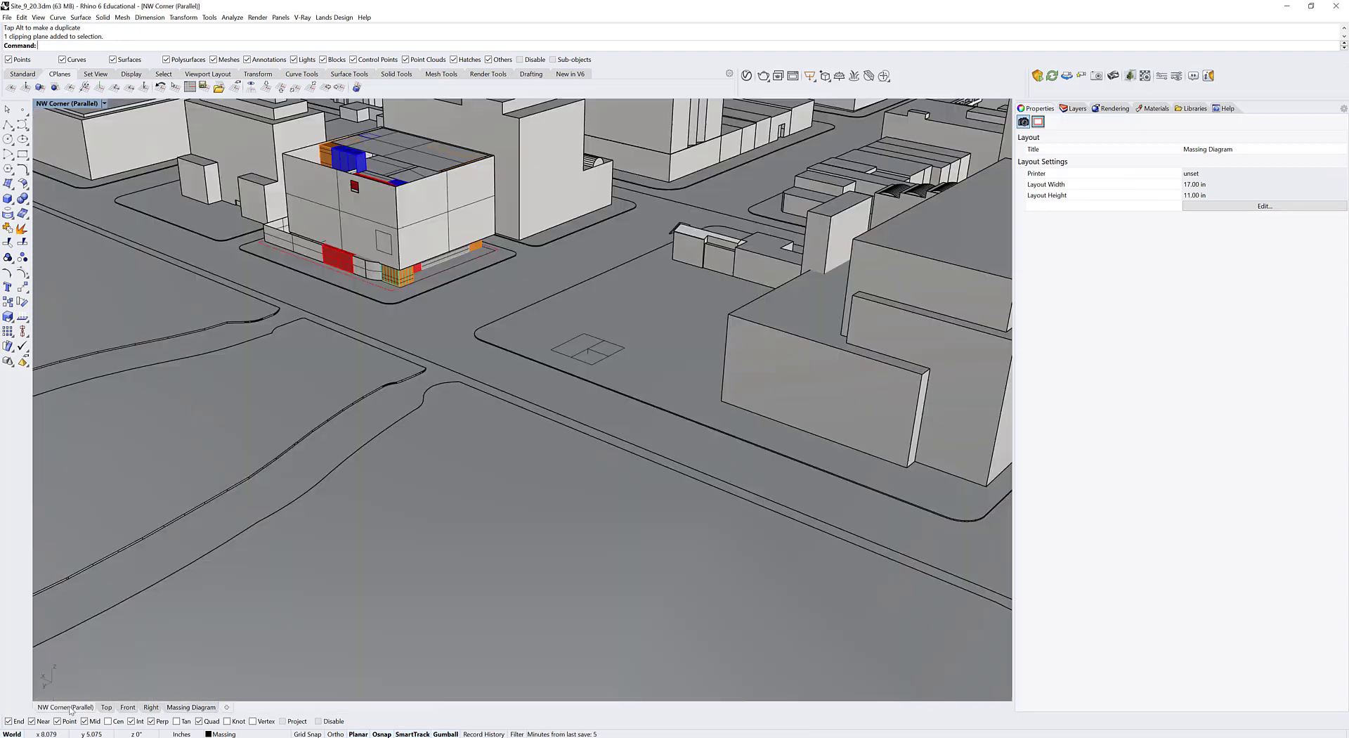
{"action": "scroll", "coordinate": [479, 395], "scroll_direction": "up", "scroll_amount": 4}
{"action": "scroll", "coordinate": [428, 337], "scroll_direction": "up", "scroll_amount": 2}
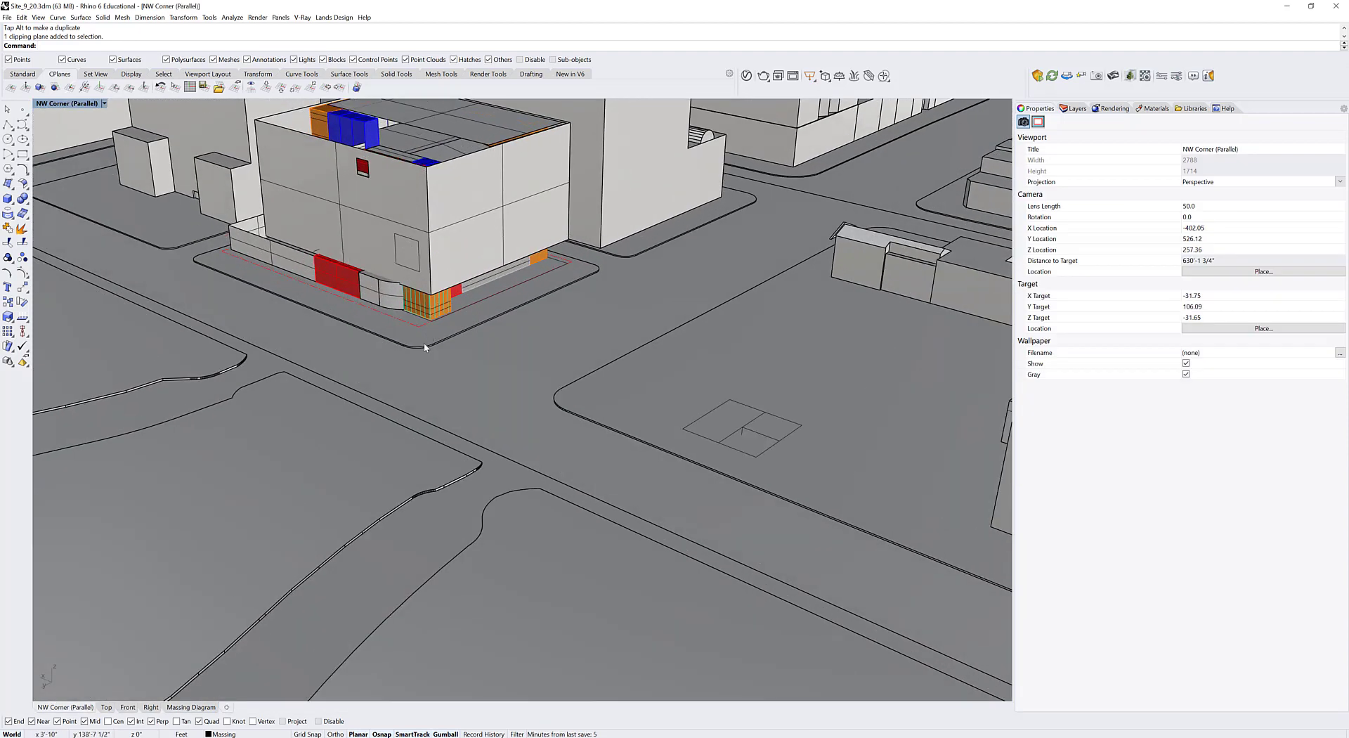
{"action": "left_click", "coordinate": [427, 342]}
{"action": "left_click", "coordinate": [1079, 109]}
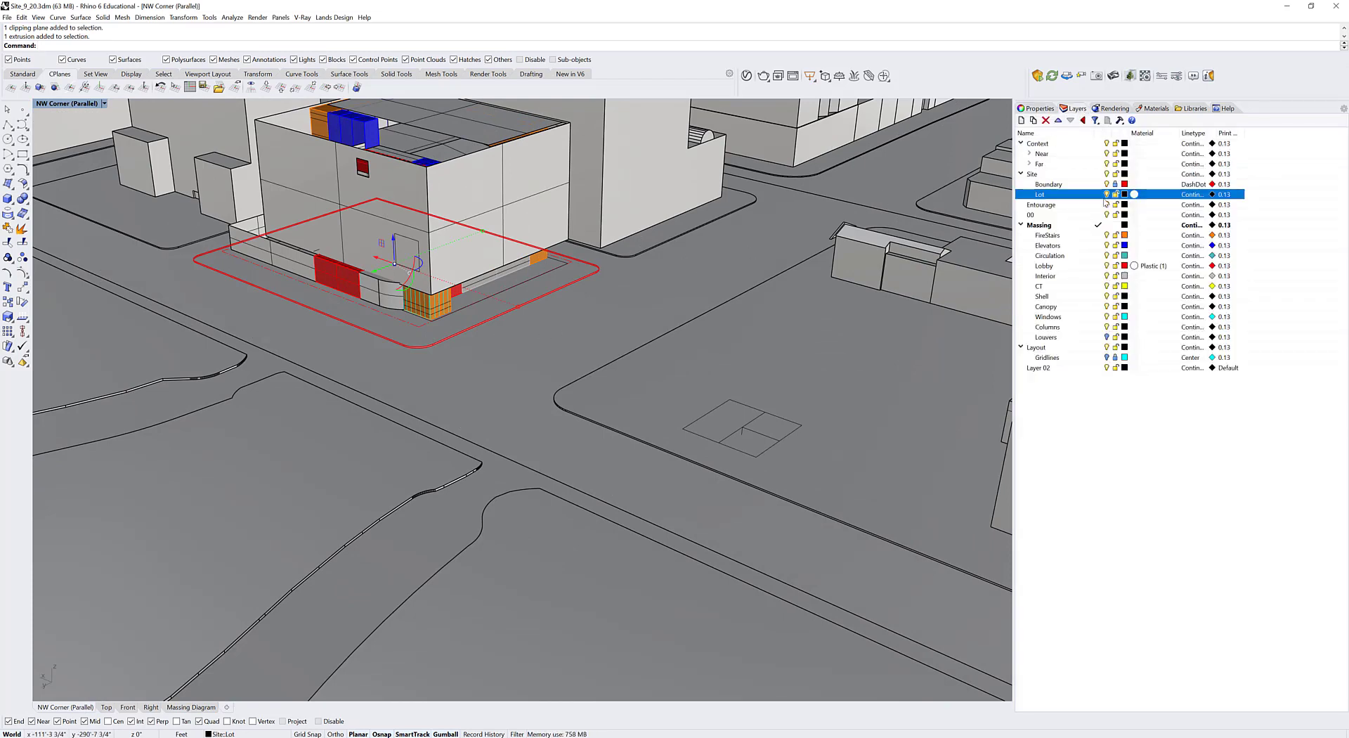
{"action": "right_click_drag", "start_coordinate": [448, 299], "coordinate": [530, 340], "text": "shift"}
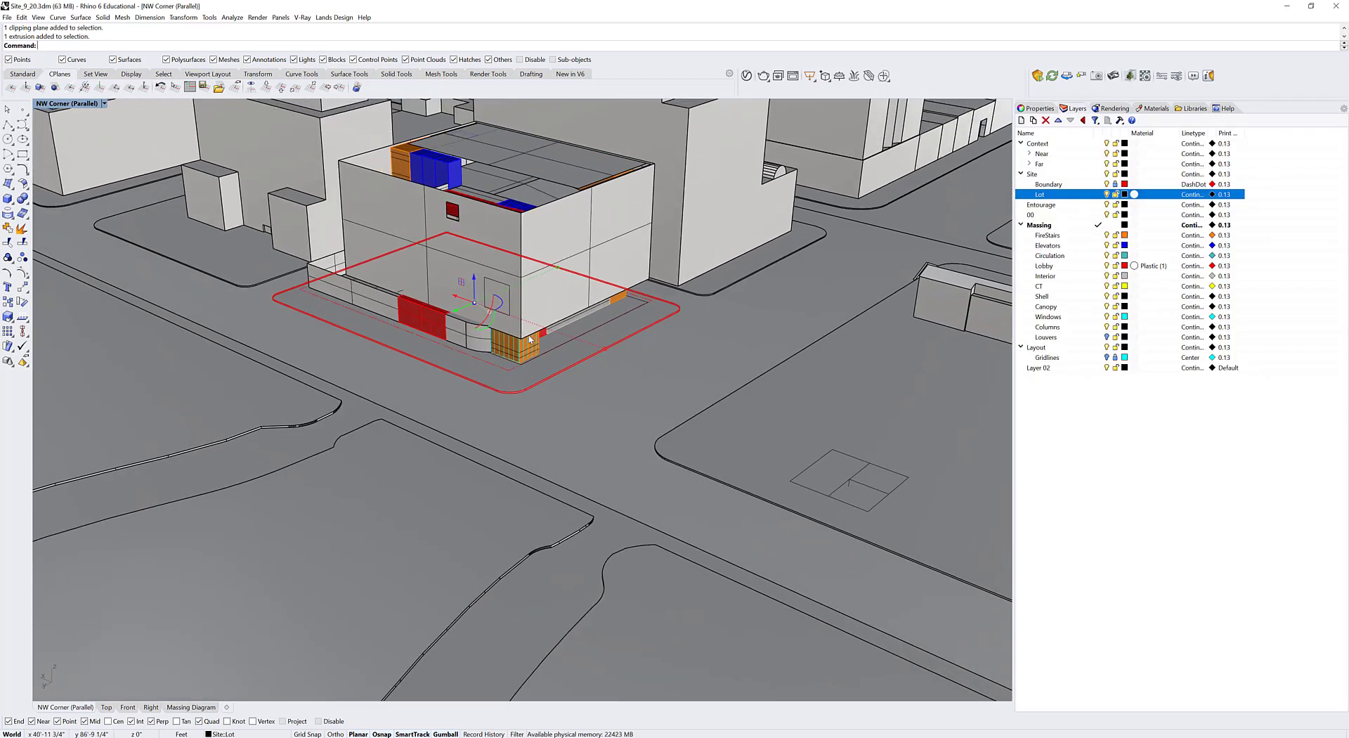
{"action": "left_click", "coordinate": [474, 281]}
{"action": "key", "text": "Escape"}
{"action": "key", "text": "Escape"}
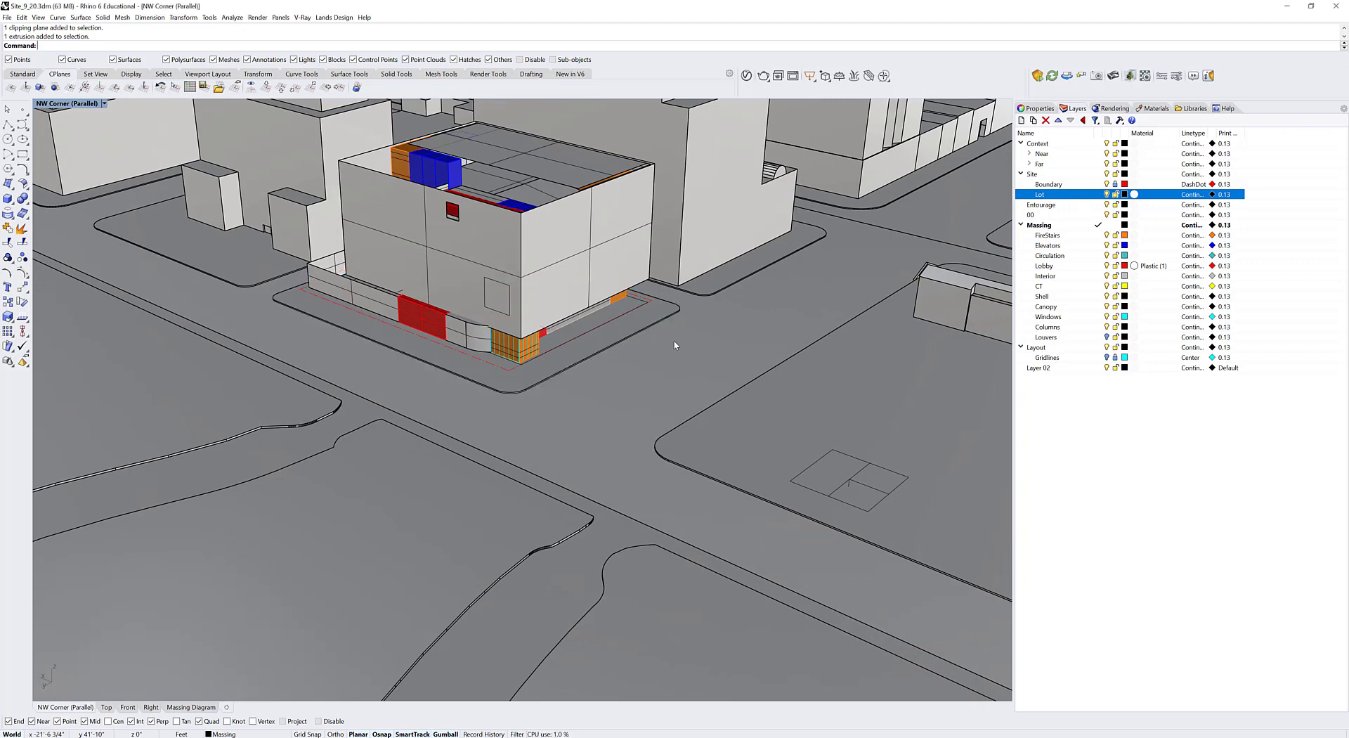
- On the Massing Diagram layout, draw the first elevator's diagonal line in the bank below the Stair and Lobby
{"action": "left_click", "coordinate": [190, 707]}
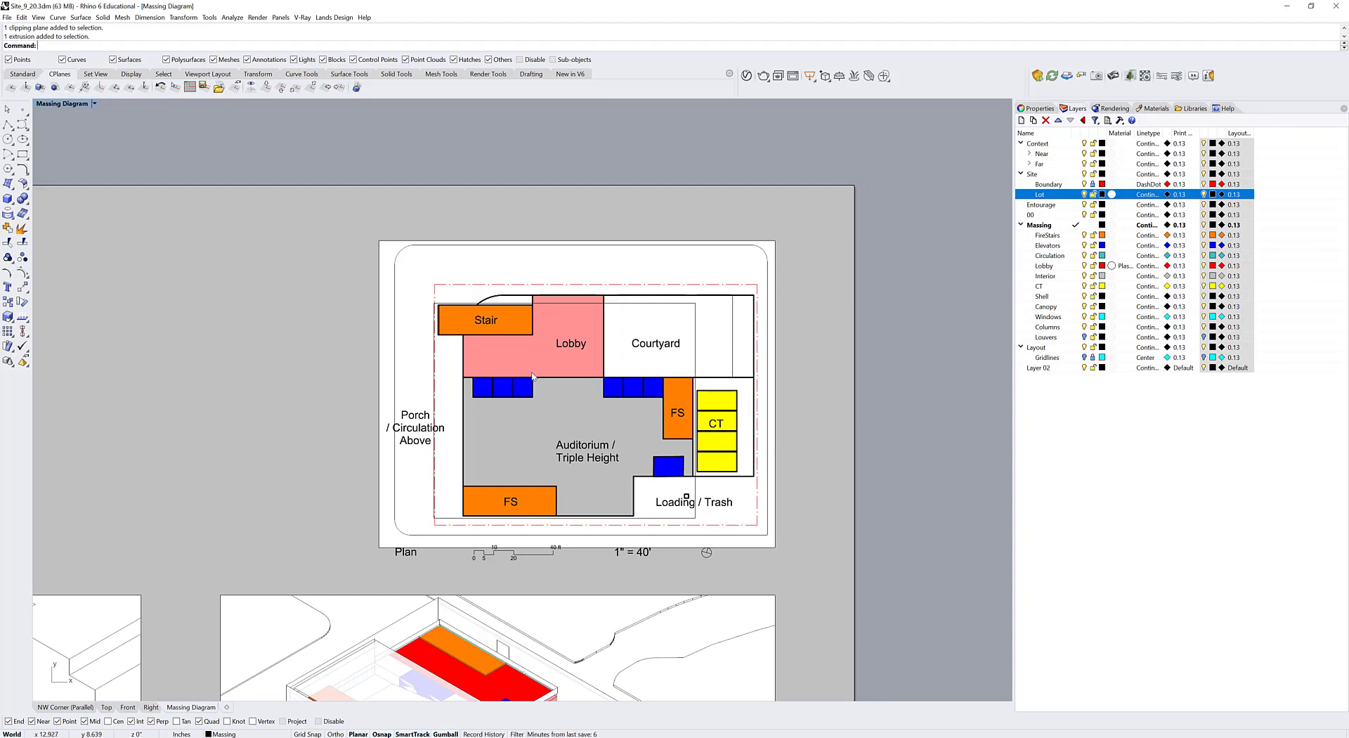
{"action": "right_click_drag", "start_coordinate": [571, 394], "coordinate": [557, 445]}
{"action": "scroll", "coordinate": [618, 416], "scroll_direction": "up", "scroll_amount": 2}
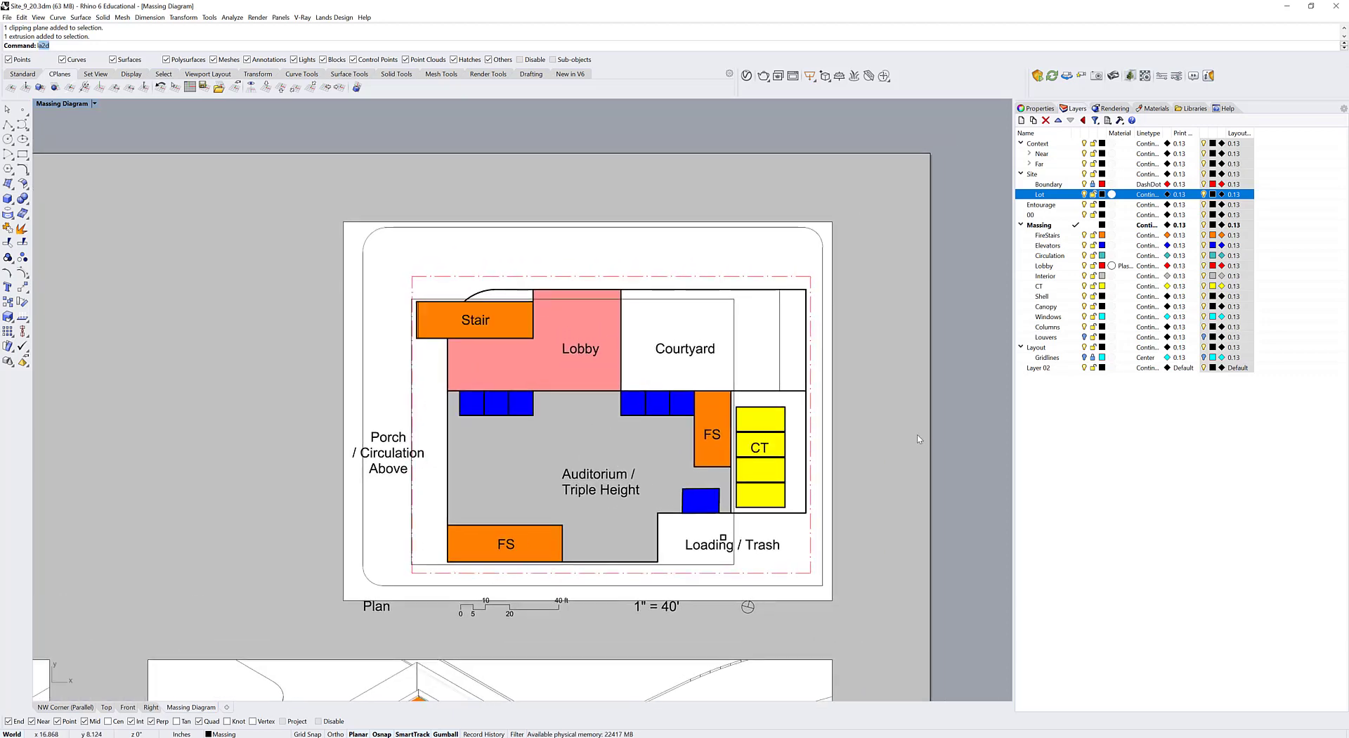
{"action": "key", "text": "Return"}
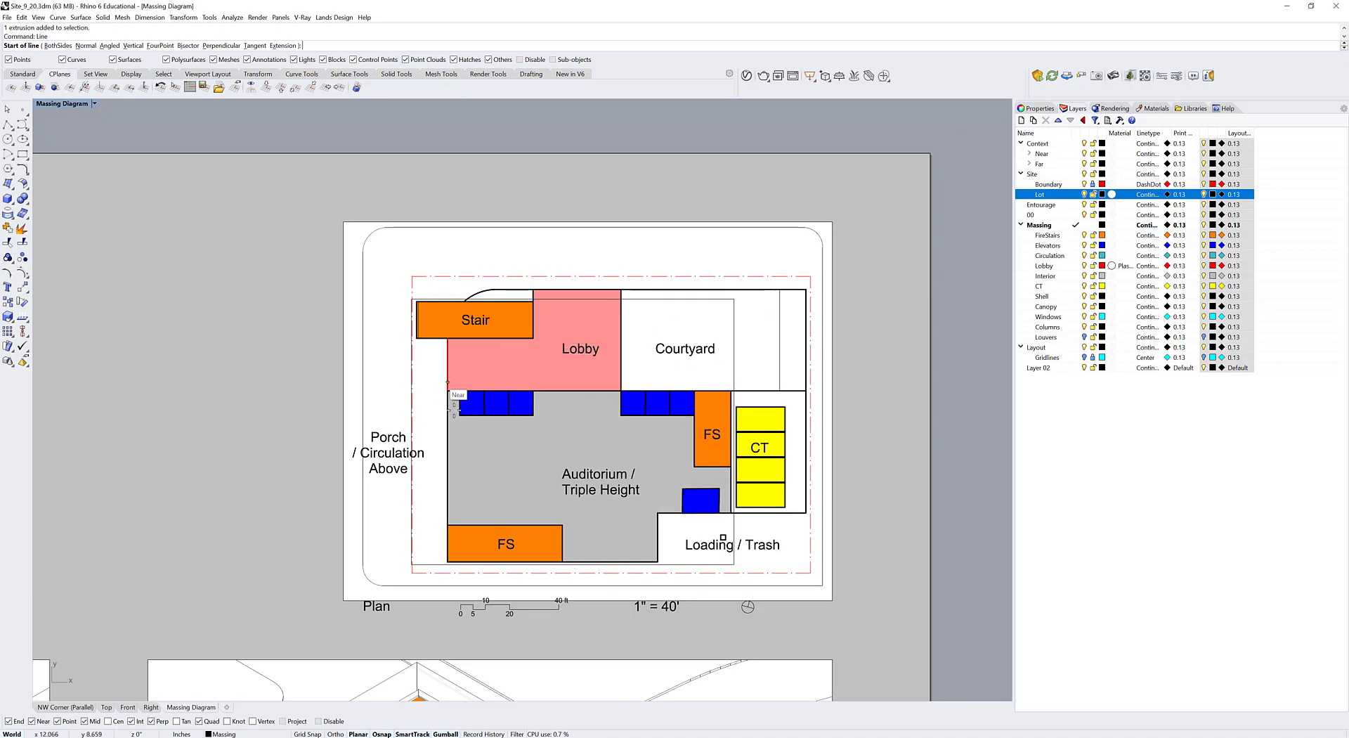
{"action": "scroll", "coordinate": [454, 409], "scroll_direction": "up", "scroll_amount": 2}
{"action": "left_click", "coordinate": [466, 417]}
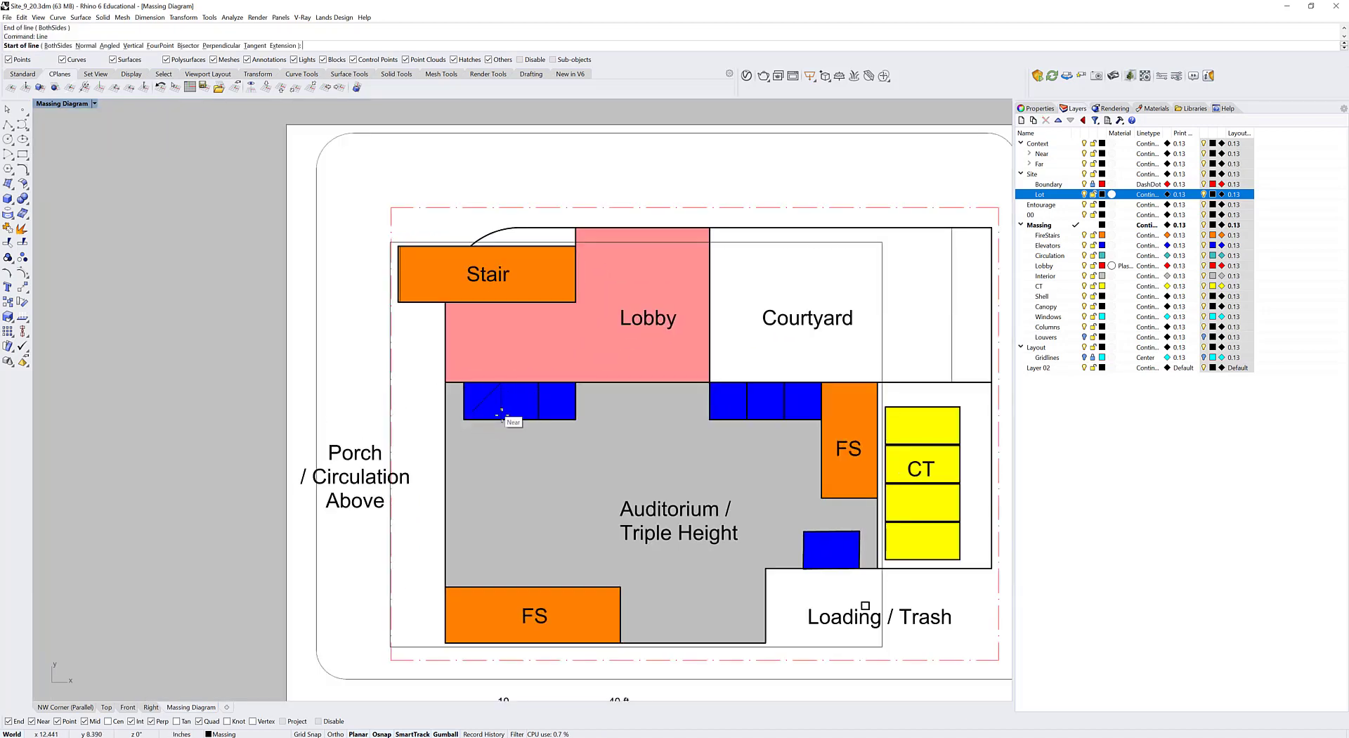
{"action": "left_click", "coordinate": [501, 383]}
- Draw crossing diagonal lines over the middle elevator of the bank below the Stair and Lobby
{"action": "key", "text": "Return"}
{"action": "left_click", "coordinate": [501, 420]}
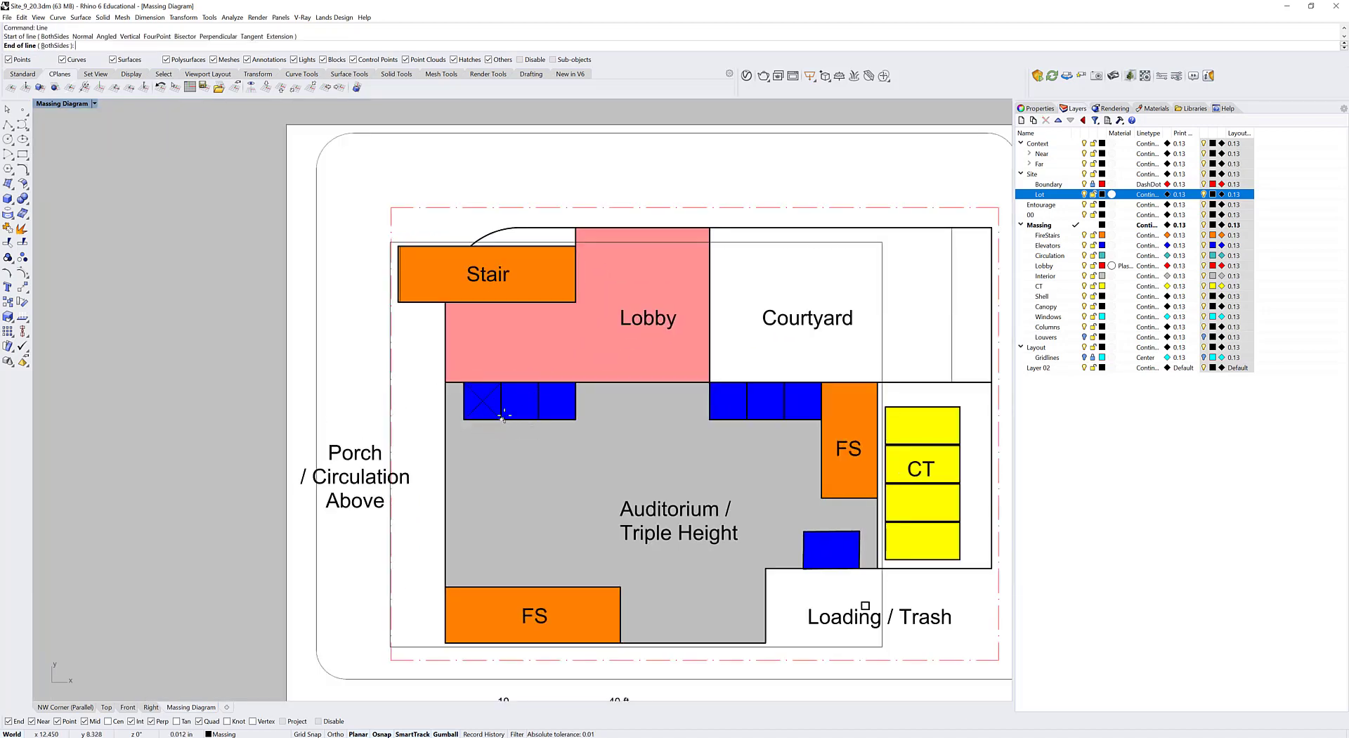
{"action": "left_click", "coordinate": [537, 383]}
{"action": "key", "text": "Return"}
{"action": "left_click", "coordinate": [502, 383]}
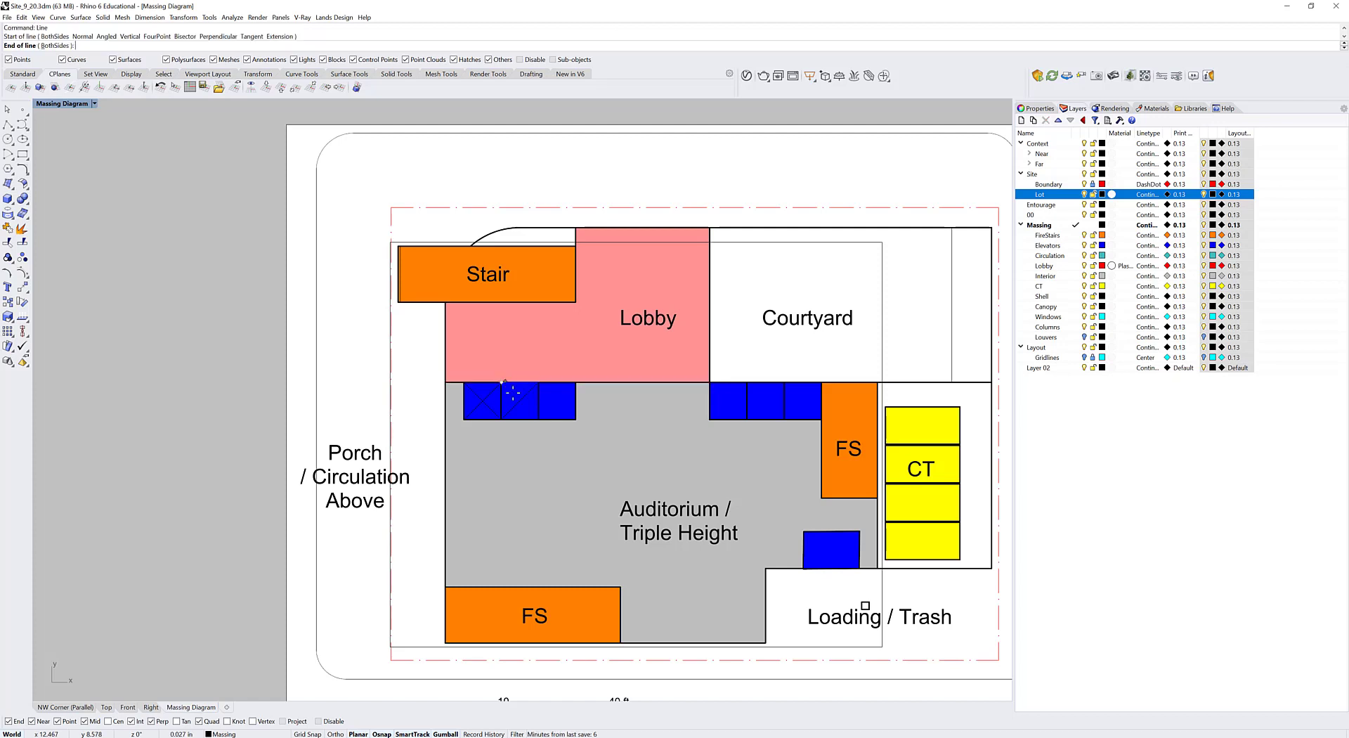
{"action": "left_click", "coordinate": [539, 420]}
- Draw crossing diagonal lines over the last elevator of the bank below the Stair and Lobby
{"action": "key", "text": "Return"}
{"action": "left_click", "coordinate": [539, 419]}
{"action": "left_click", "coordinate": [576, 383]}
{"action": "key", "text": "Return"}
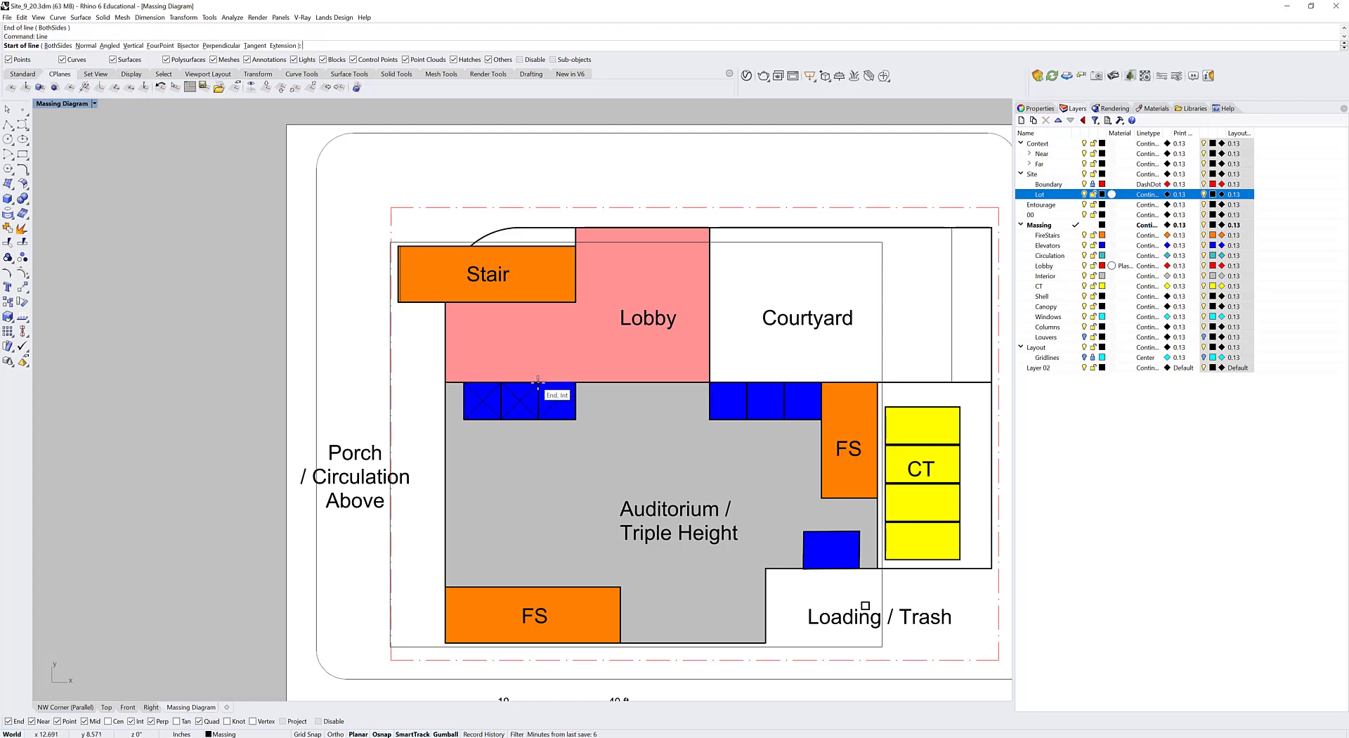
{"action": "left_click", "coordinate": [538, 383]}
{"action": "left_click", "coordinate": [575, 420]}
- Draw crossing diagonal lines over the three elevators in the bank below the Courtyard, beside the FS block
{"action": "right_click_drag", "start_coordinate": [632, 422], "coordinate": [511, 413]}
{"action": "key", "text": "Return"}
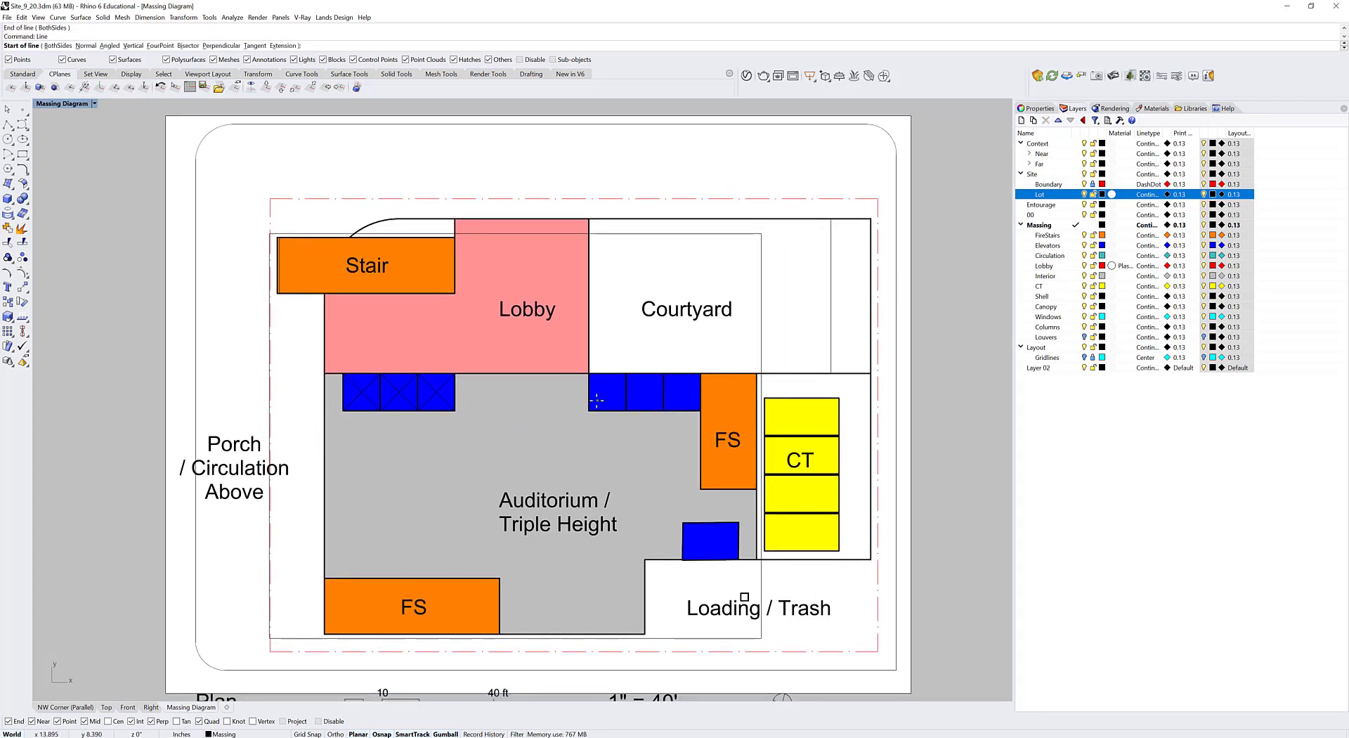
{"action": "left_click", "coordinate": [590, 410]}
{"action": "left_click", "coordinate": [626, 374]}
{"action": "key", "text": "Return"}
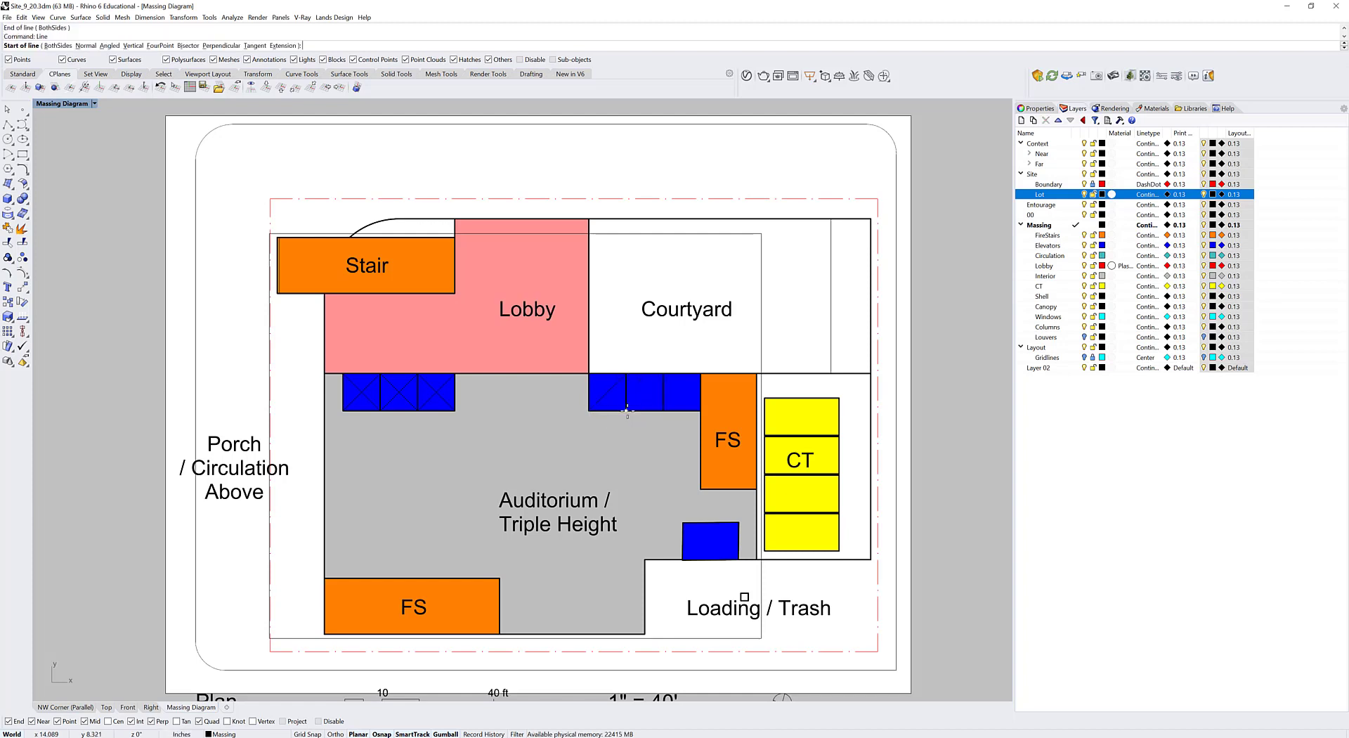
{"action": "left_click", "coordinate": [626, 410]}
{"action": "left_click", "coordinate": [589, 374]}
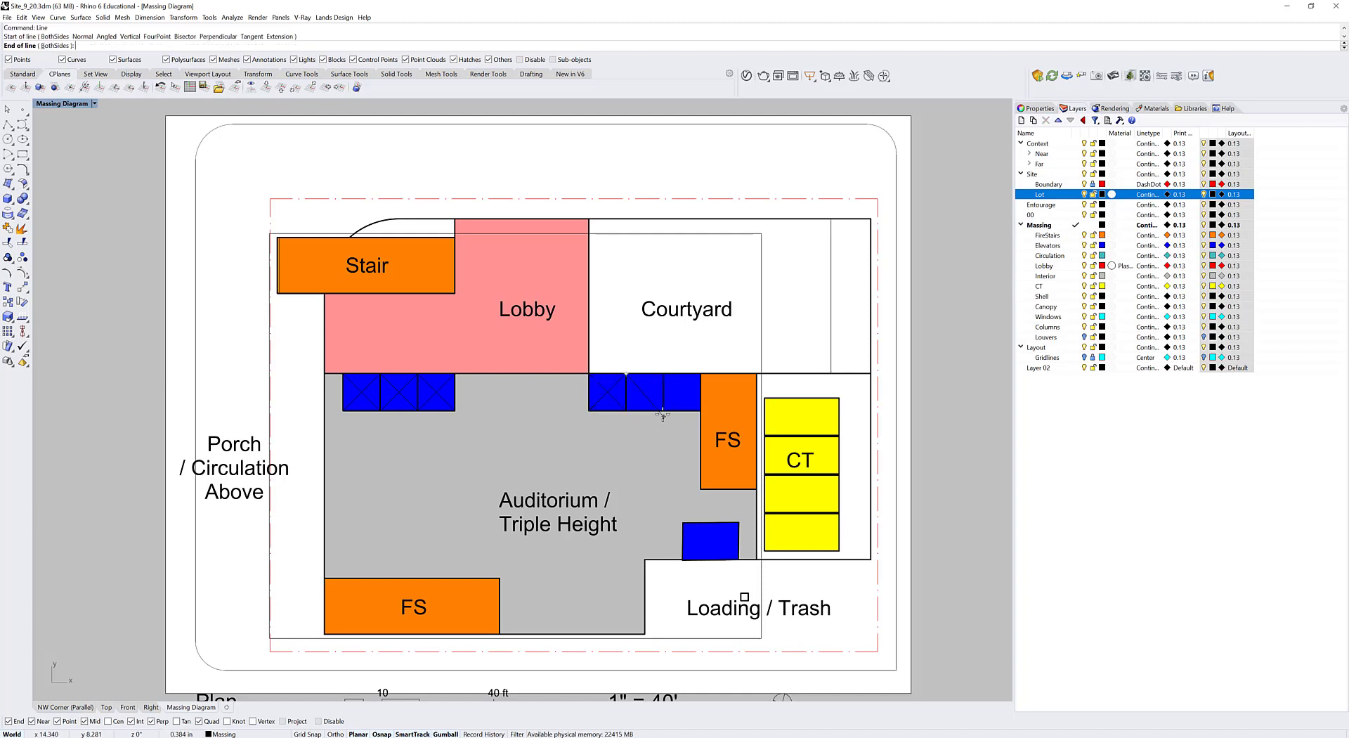
{"action": "key", "text": "Return"}
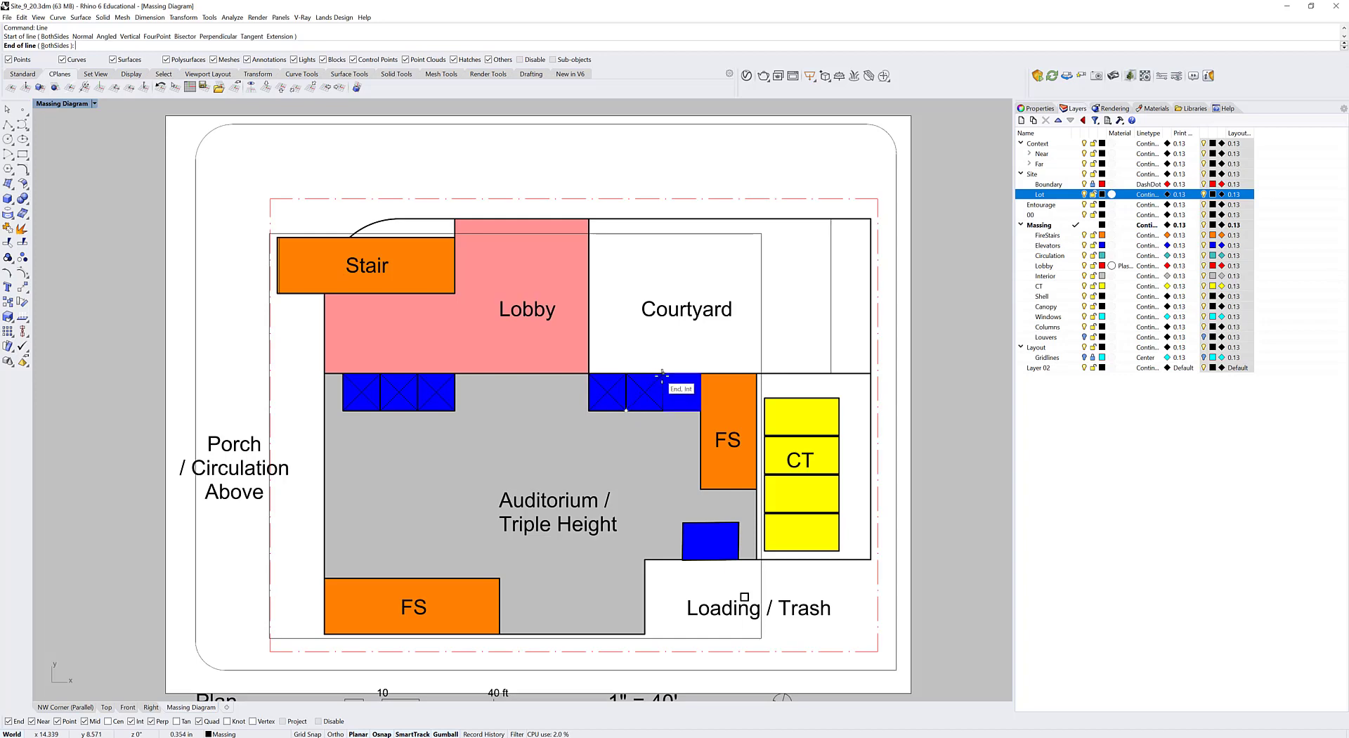
{"action": "left_click", "coordinate": [663, 409]}
{"action": "left_click", "coordinate": [701, 374]}
- Draw crossing diagonal lines corner to corner over the single elevator above Loading / Trash
{"action": "key", "text": "Return"}
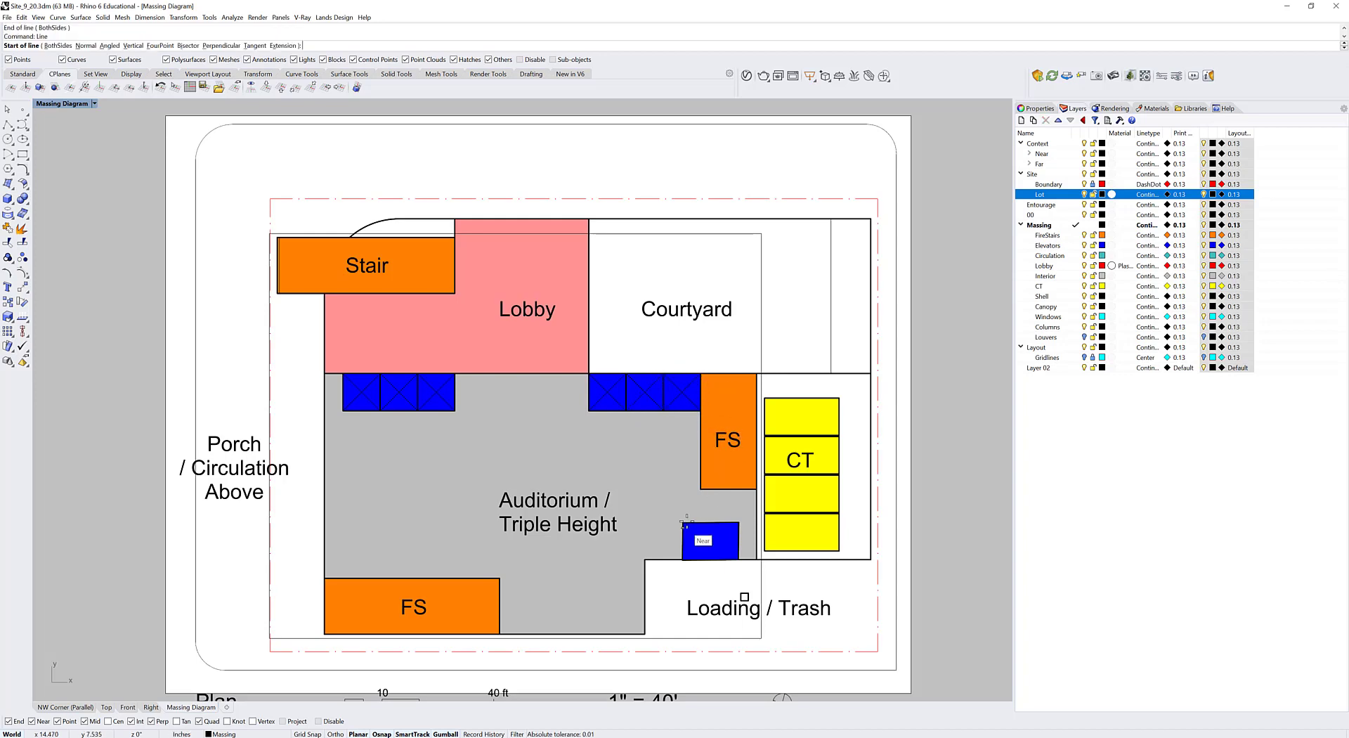
{"action": "left_click", "coordinate": [683, 523]}
{"action": "left_click", "coordinate": [739, 559]}
{"action": "key", "text": "Return"}
{"action": "left_click", "coordinate": [739, 522]}
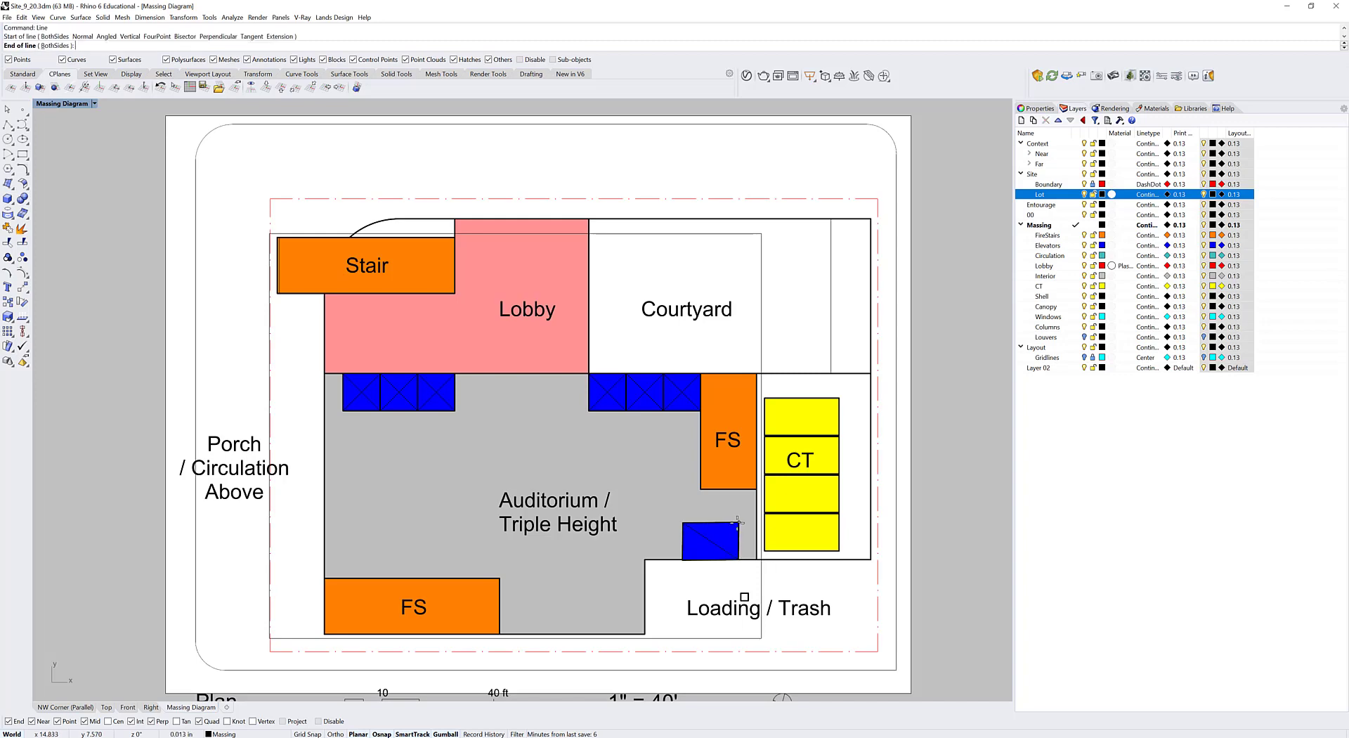
{"action": "left_click", "coordinate": [683, 560]}
{"action": "scroll", "coordinate": [675, 485], "scroll_direction": "down", "scroll_amount": 2}
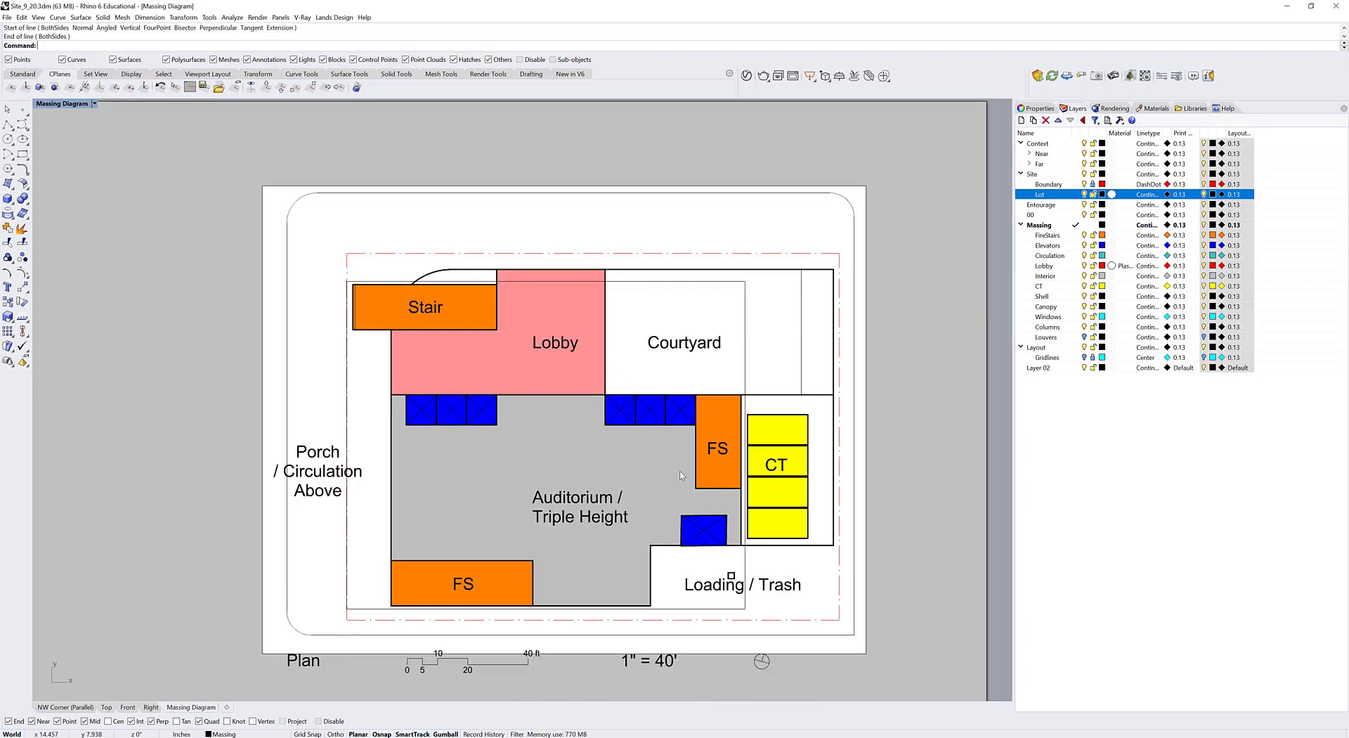
{"action": "scroll", "coordinate": [652, 449], "scroll_direction": "down", "scroll_amount": 2}
{"action": "mouse_move", "coordinate": [656, 484]}
{"action": "right_mouse_down"}
{"action": "mouse_move", "coordinate": [646, 442]}
{"action": "mouse_move", "coordinate": [676, 476]}
{"action": "right_mouse_up"}
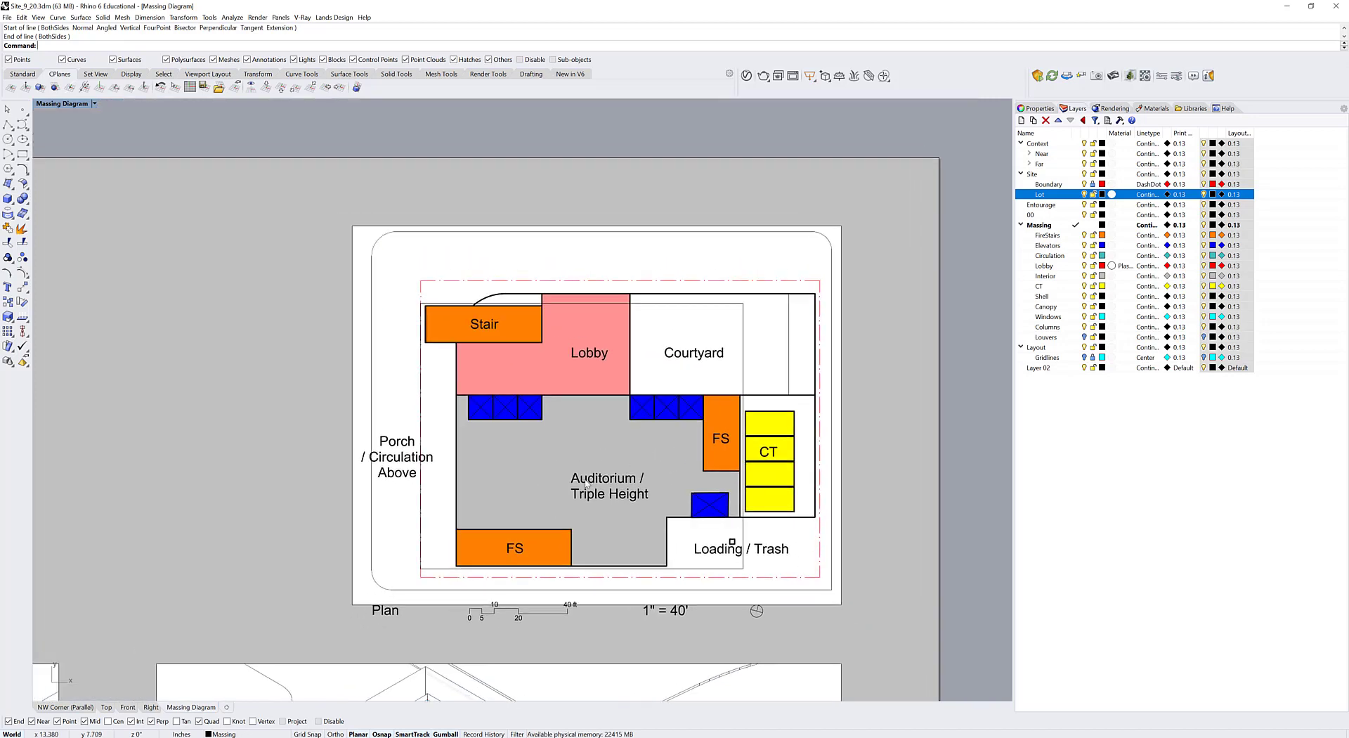
- Delete the clipping plane lying away from the building in the NW Corner view
{"action": "left_click", "coordinate": [63, 707]}
{"action": "left_click", "coordinate": [859, 466]}
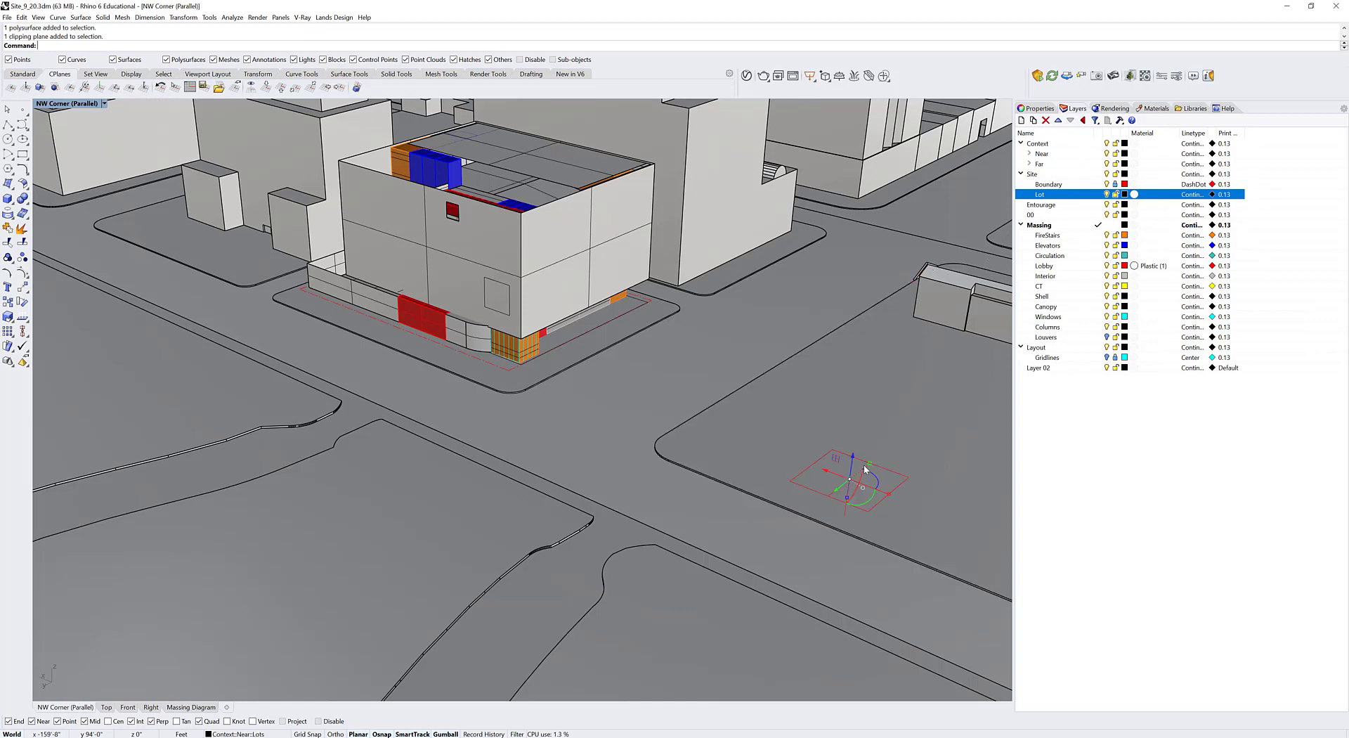
{"action": "key", "text": "Delete"}
- Turn on print display for the Massing Diagram layout
{"action": "left_click", "coordinate": [191, 707]}
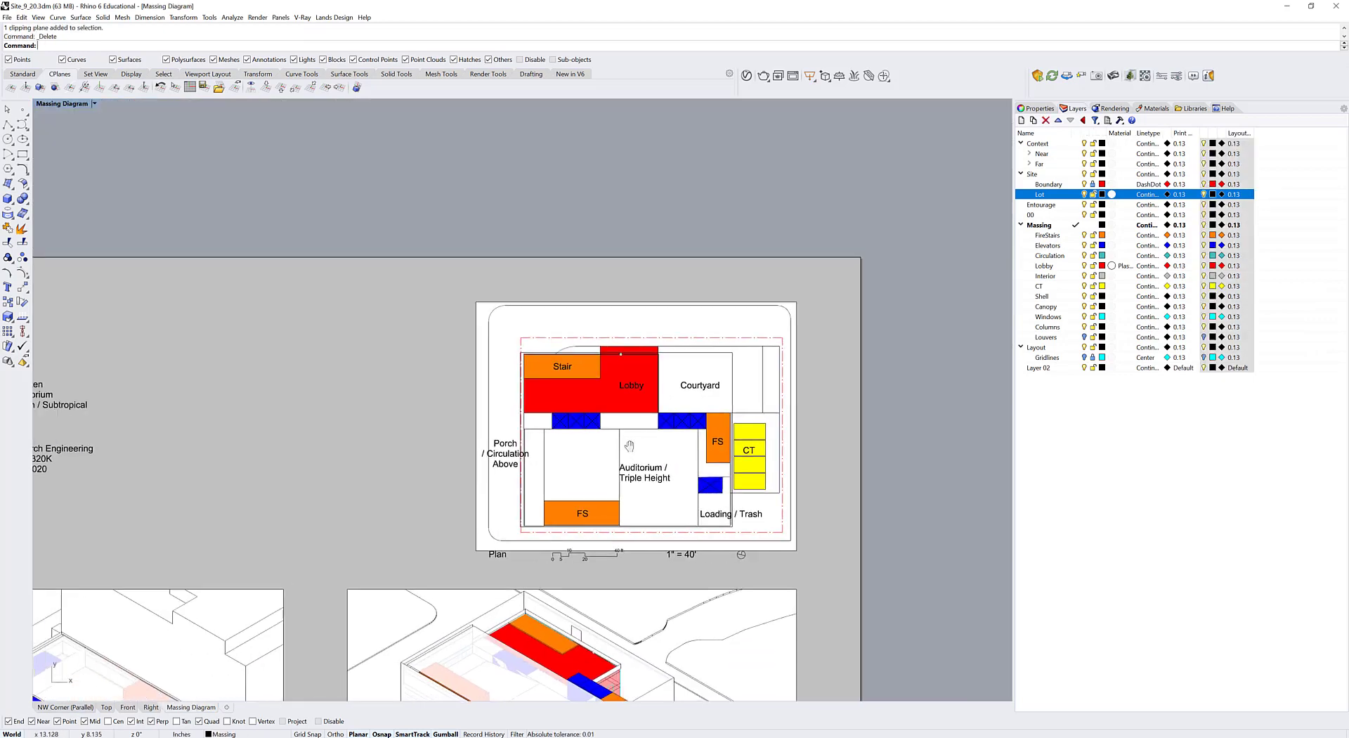
{"action": "scroll", "coordinate": [669, 334], "scroll_direction": "up", "scroll_amount": 5}
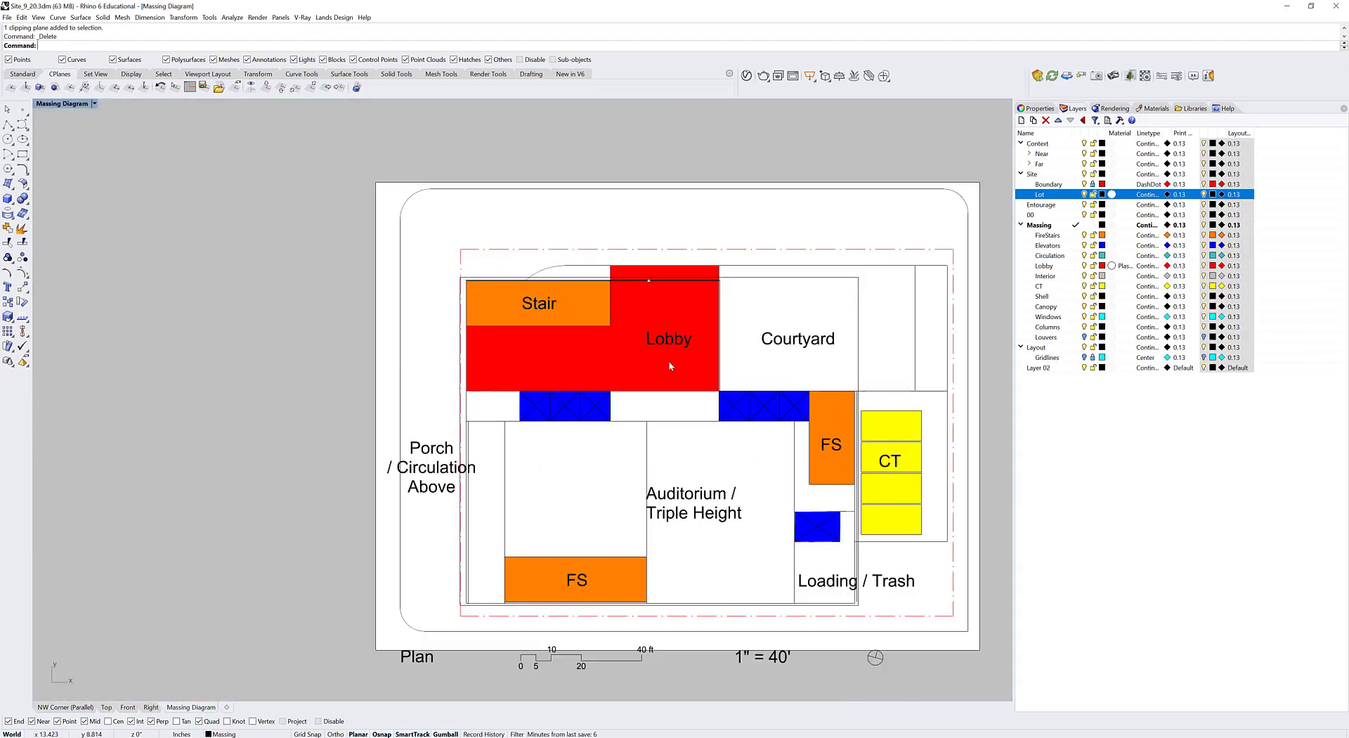
{"action": "left_click", "coordinate": [95, 103]}
{"action": "left_click", "coordinate": [126, 161]}
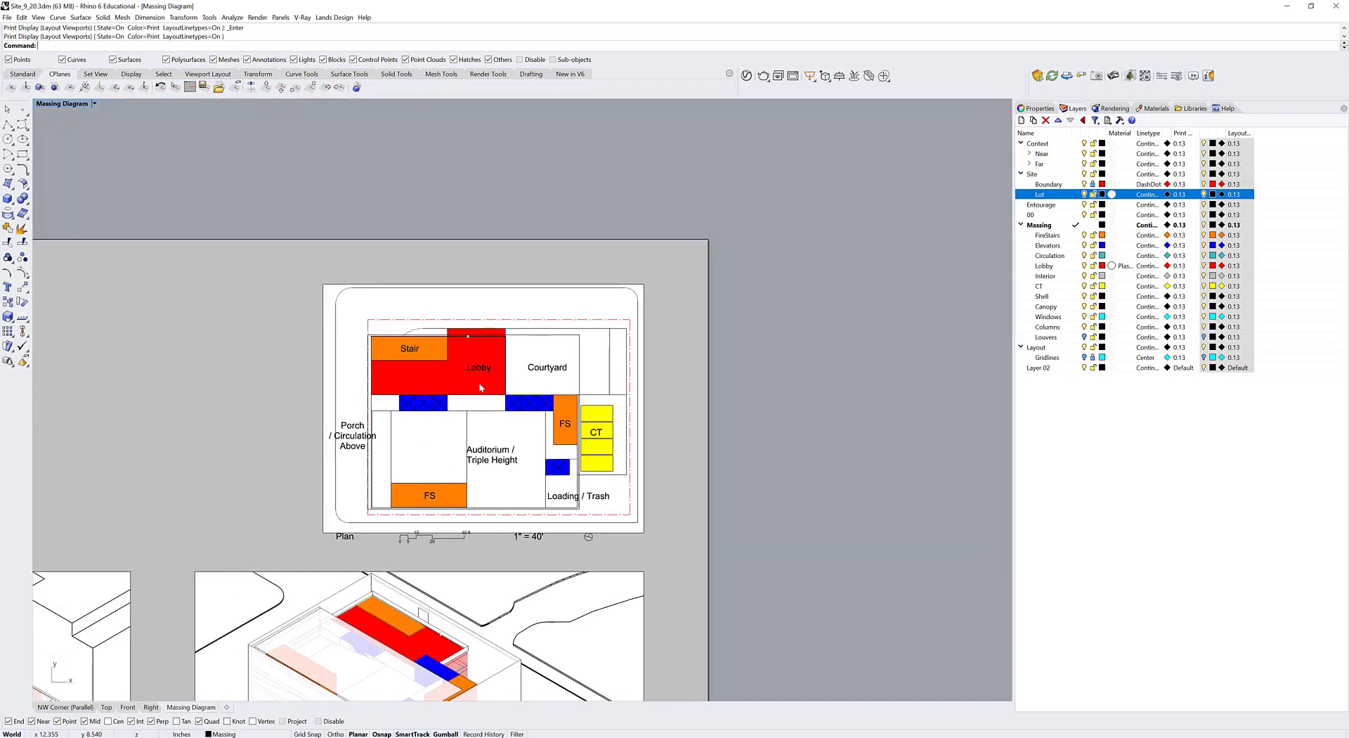
{"action": "scroll", "coordinate": [394, 457], "scroll_direction": "up", "scroll_amount": 4}
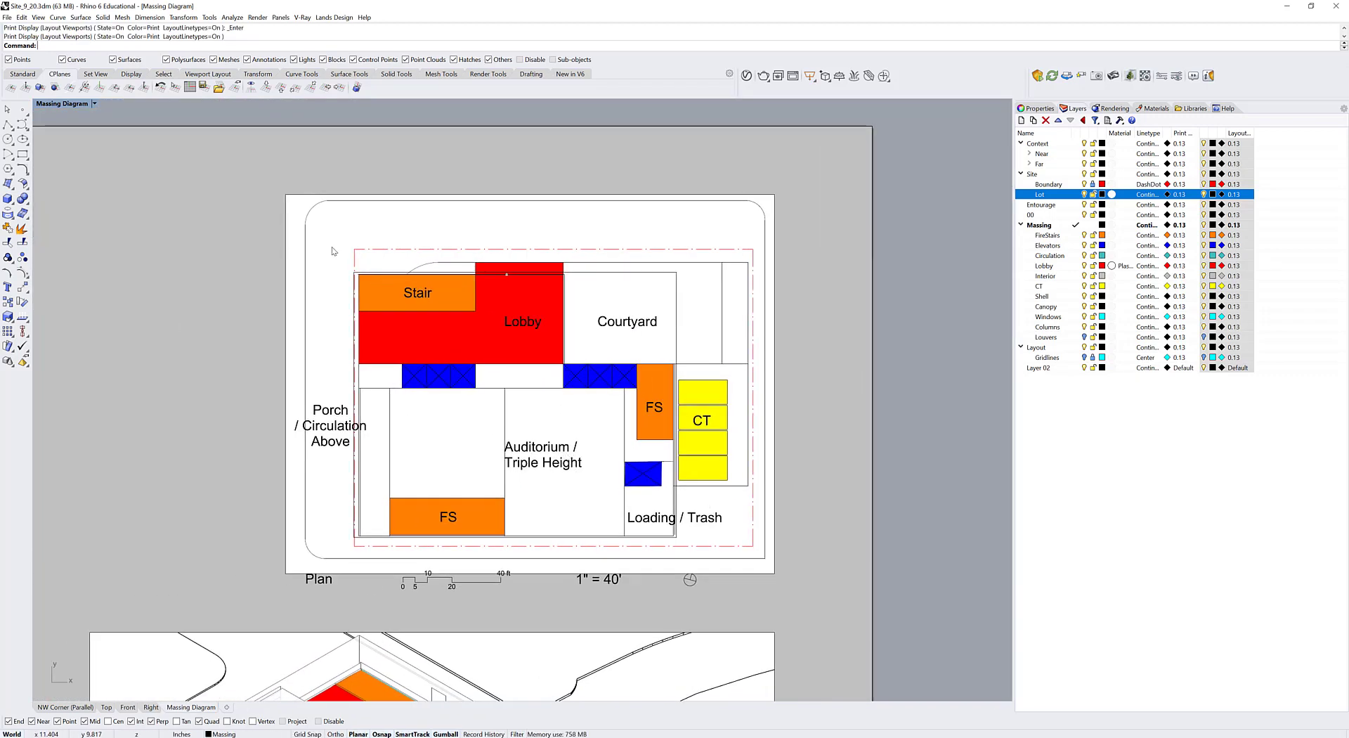
- Create a small clipping plane inside the plan detail, off the building near the Stair corner of the lot, and deactivate the detail
{"action": "double_click", "coordinate": [339, 258]}
{"action": "type", "text": "ClippingPlane"}
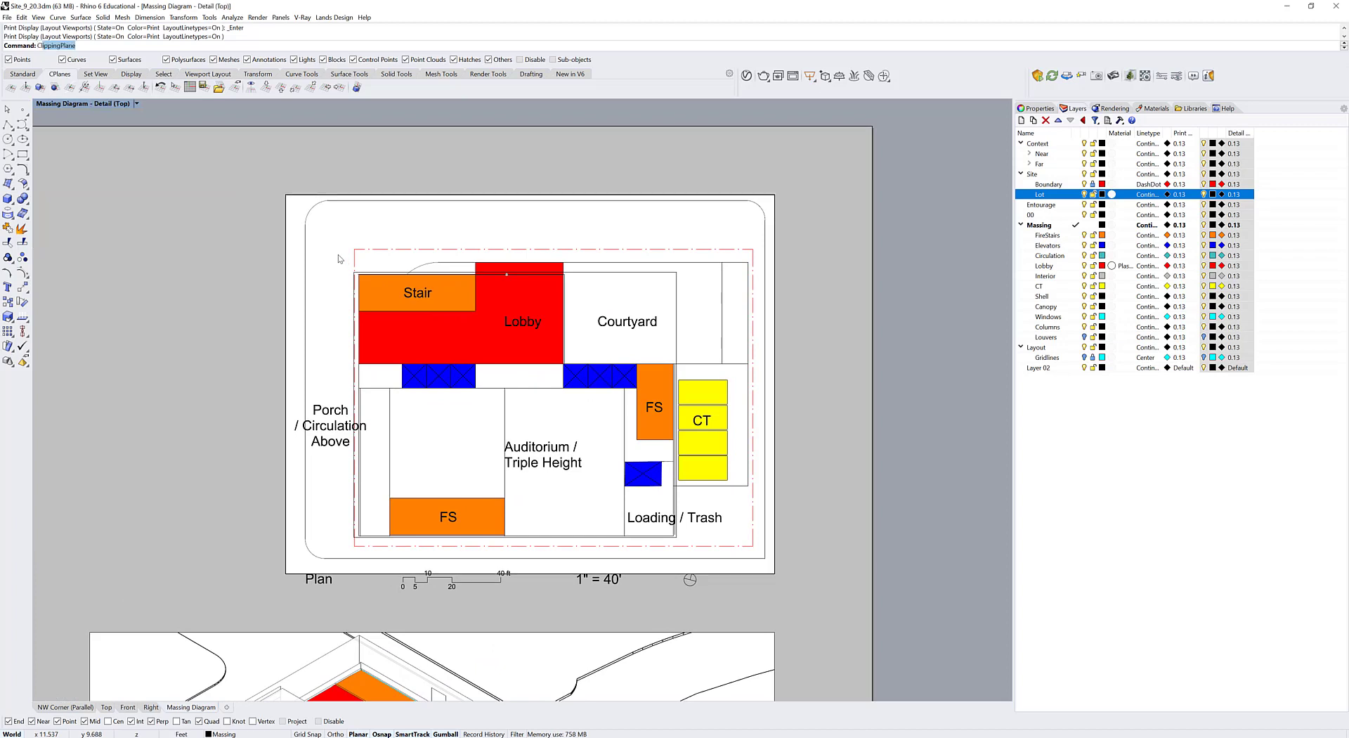
{"action": "key", "text": "Return"}
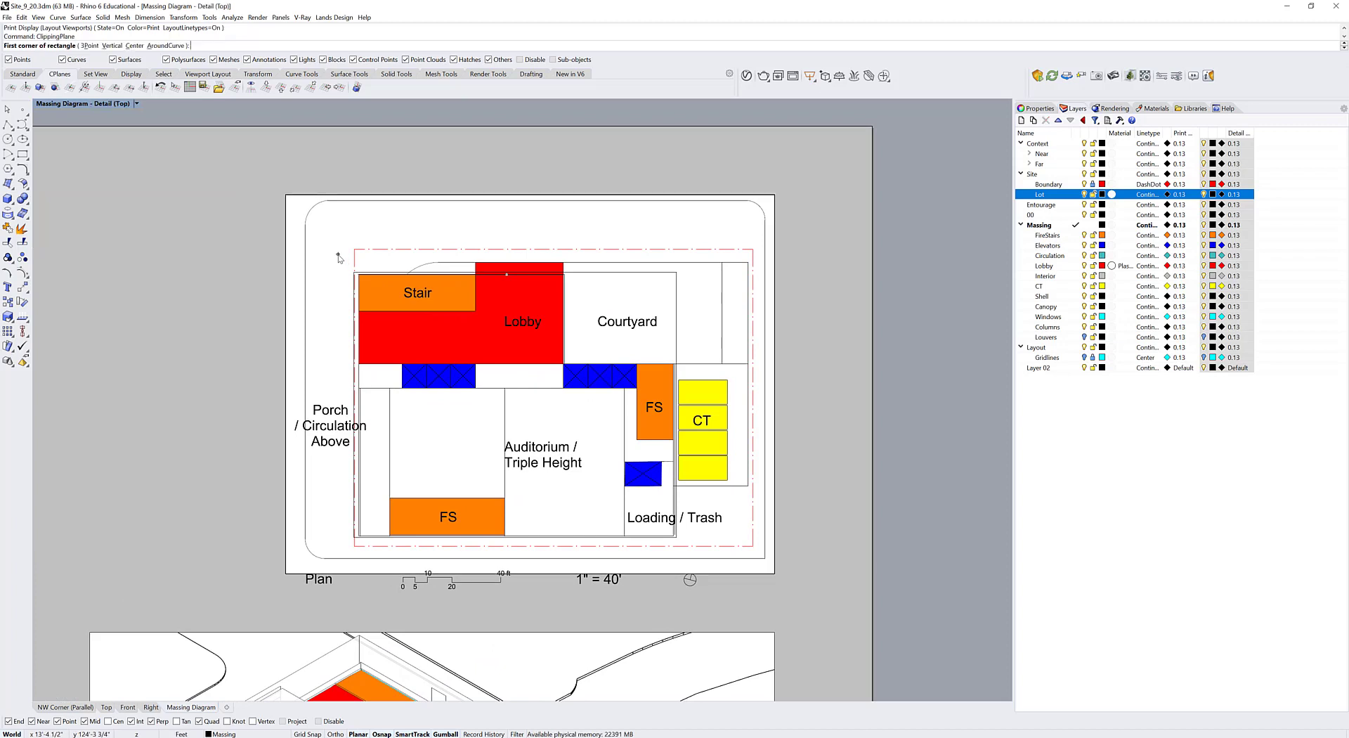
{"action": "left_click", "coordinate": [323, 219]}
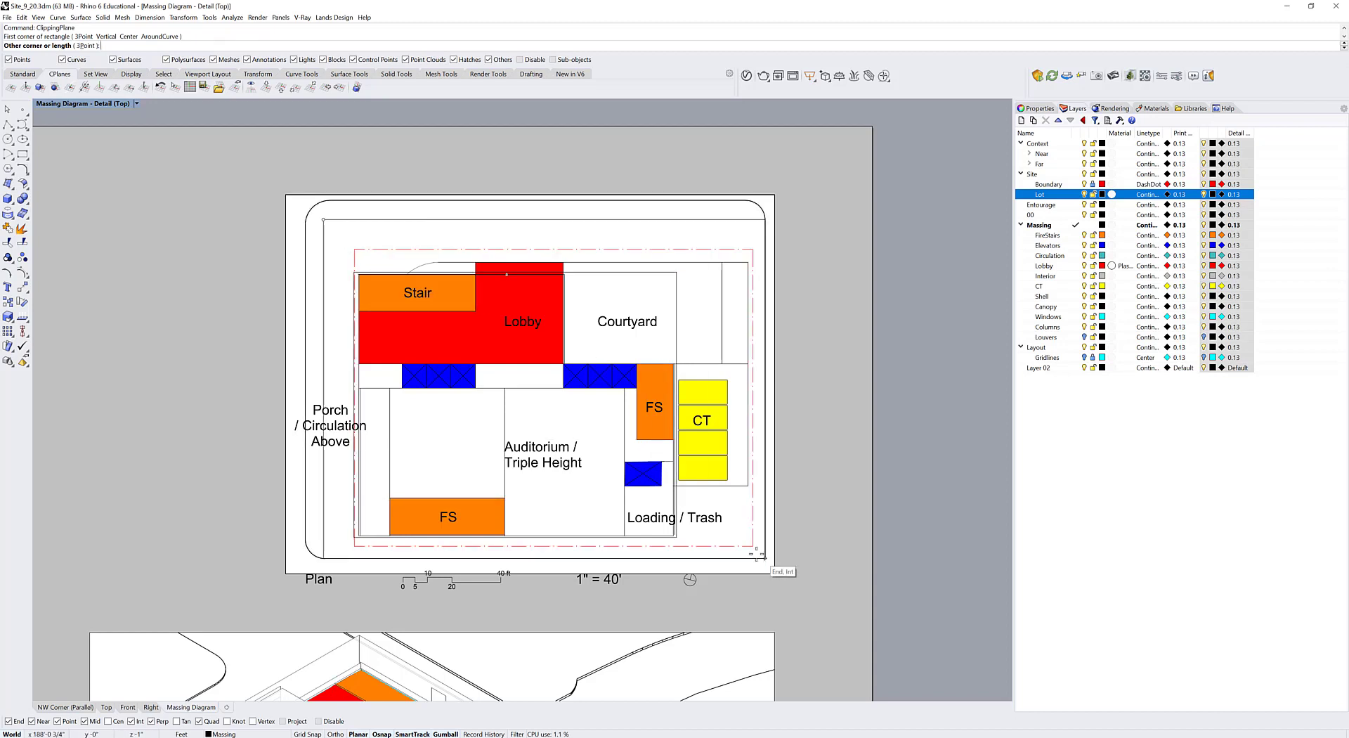
{"action": "left_click", "coordinate": [417, 274]}
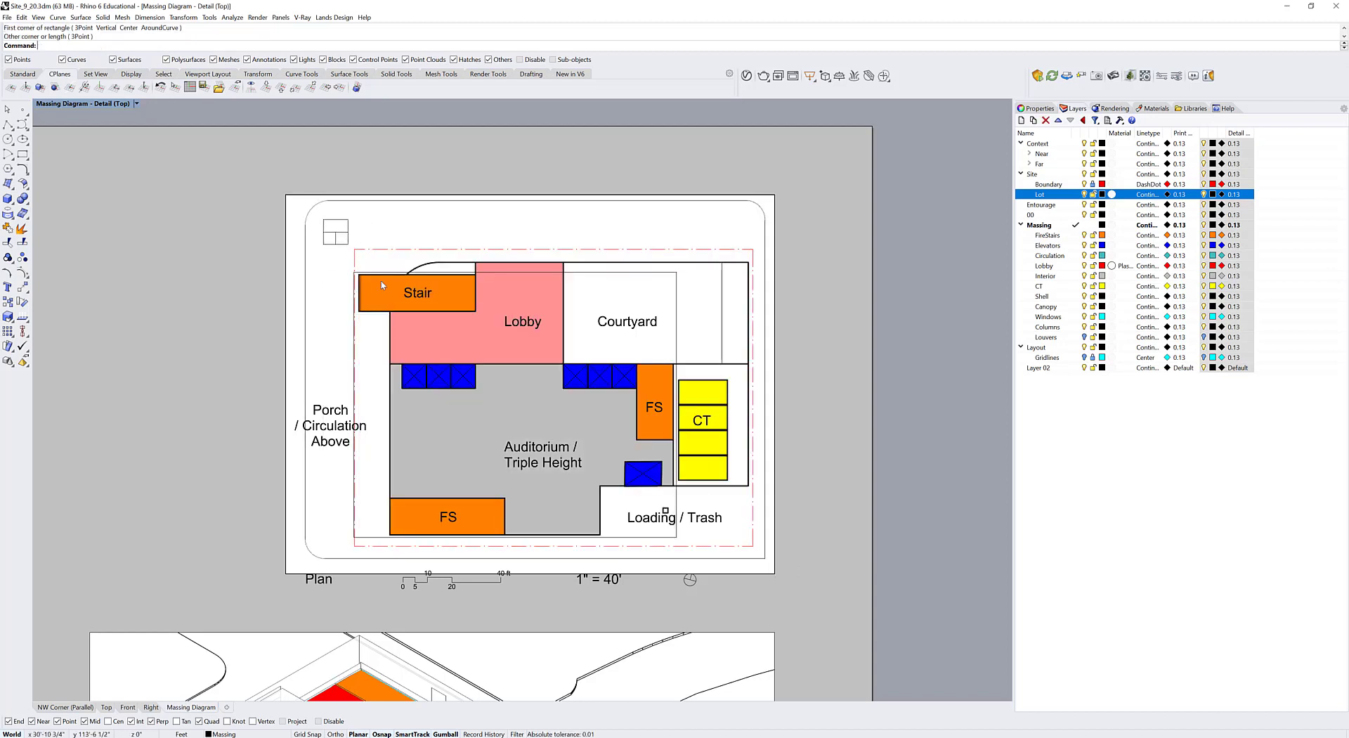
{"action": "left_click", "coordinate": [339, 240]}
{"action": "left_click", "coordinate": [405, 265]}
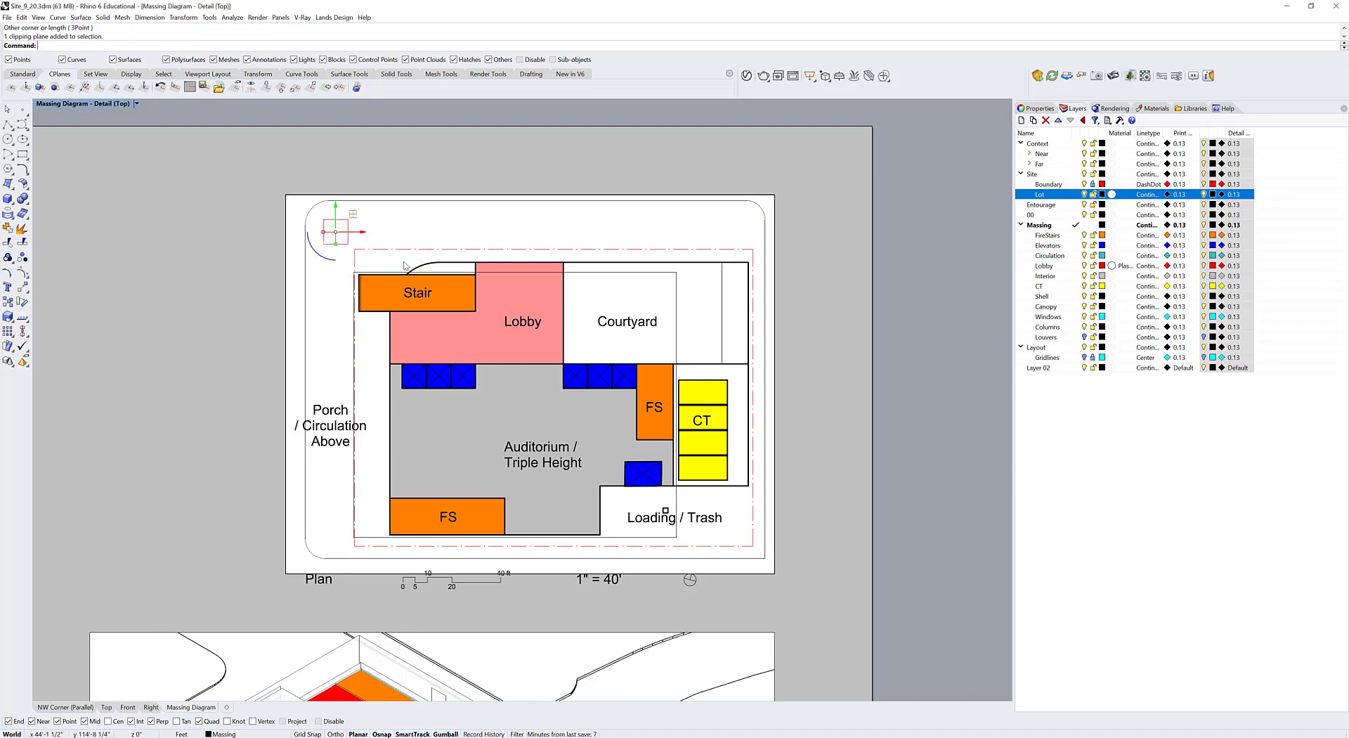
{"action": "double_click", "coordinate": [571, 386]}
{"action": "scroll", "coordinate": [537, 432], "scroll_direction": "up", "scroll_amount": 2}
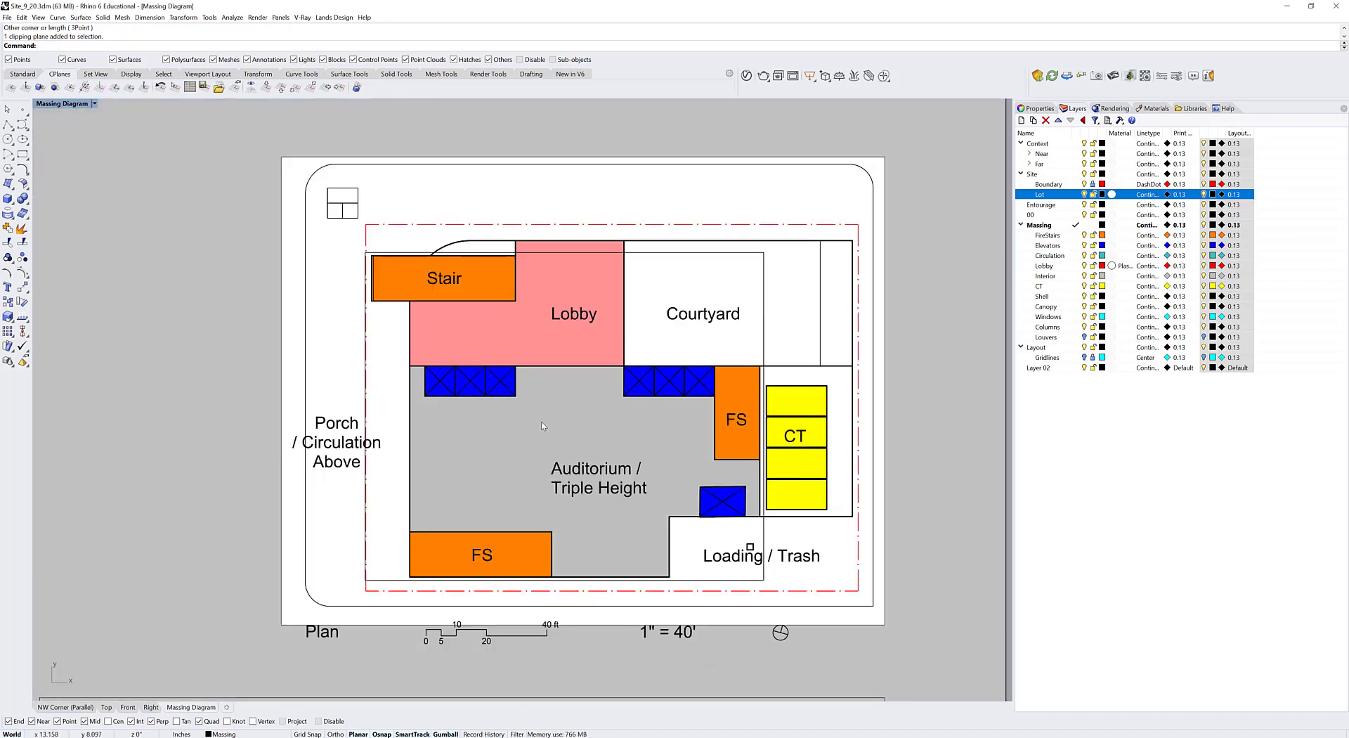
{"action": "scroll", "coordinate": [621, 362], "scroll_direction": "up", "scroll_amount": 2}
{"action": "scroll", "coordinate": [655, 381], "scroll_direction": "down", "scroll_amount": 4}
{"action": "scroll", "coordinate": [584, 367], "scroll_direction": "up", "scroll_amount": 2}
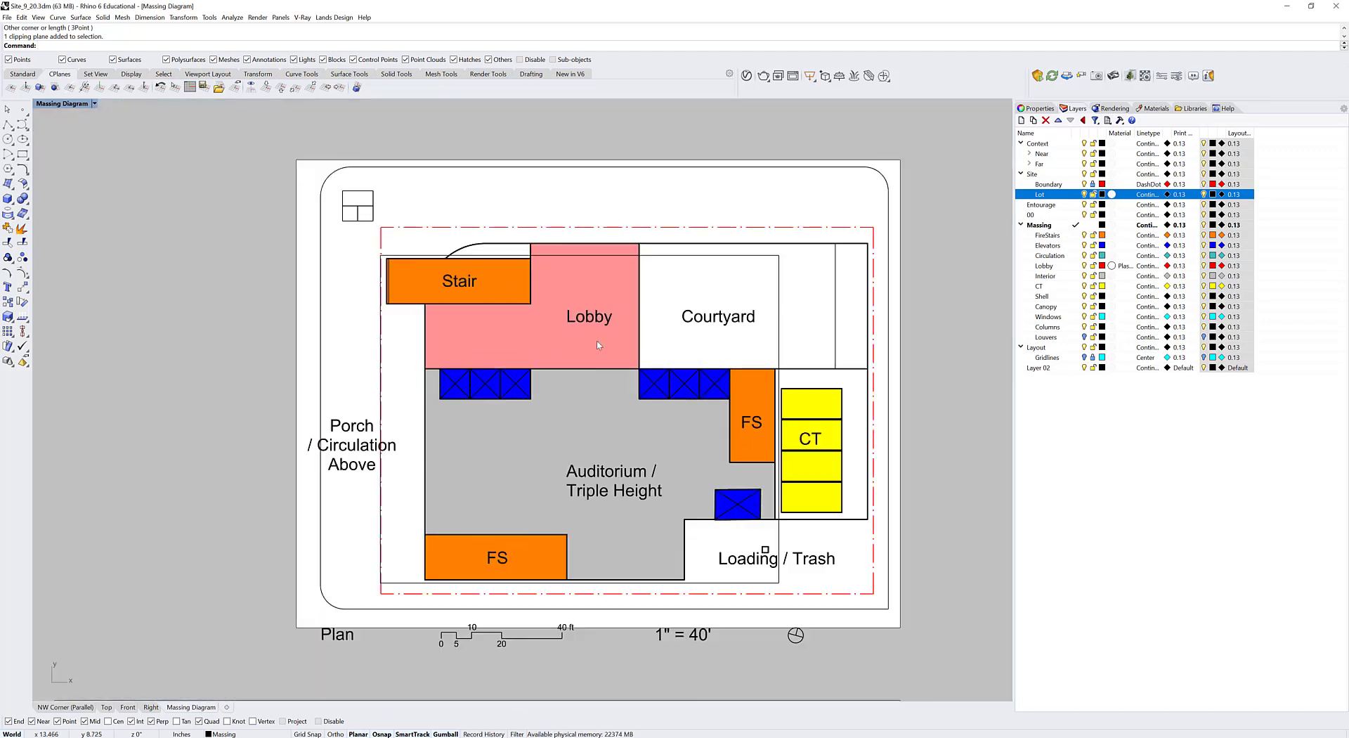
- Raise the plan detail's clipping plane 4 feet vertically in the NW Corner view, and check the plan on the Massing Diagram layout
{"action": "double_click", "coordinate": [371, 237]}
{"action": "left_click", "coordinate": [359, 216]}
{"action": "left_click", "coordinate": [397, 232]}
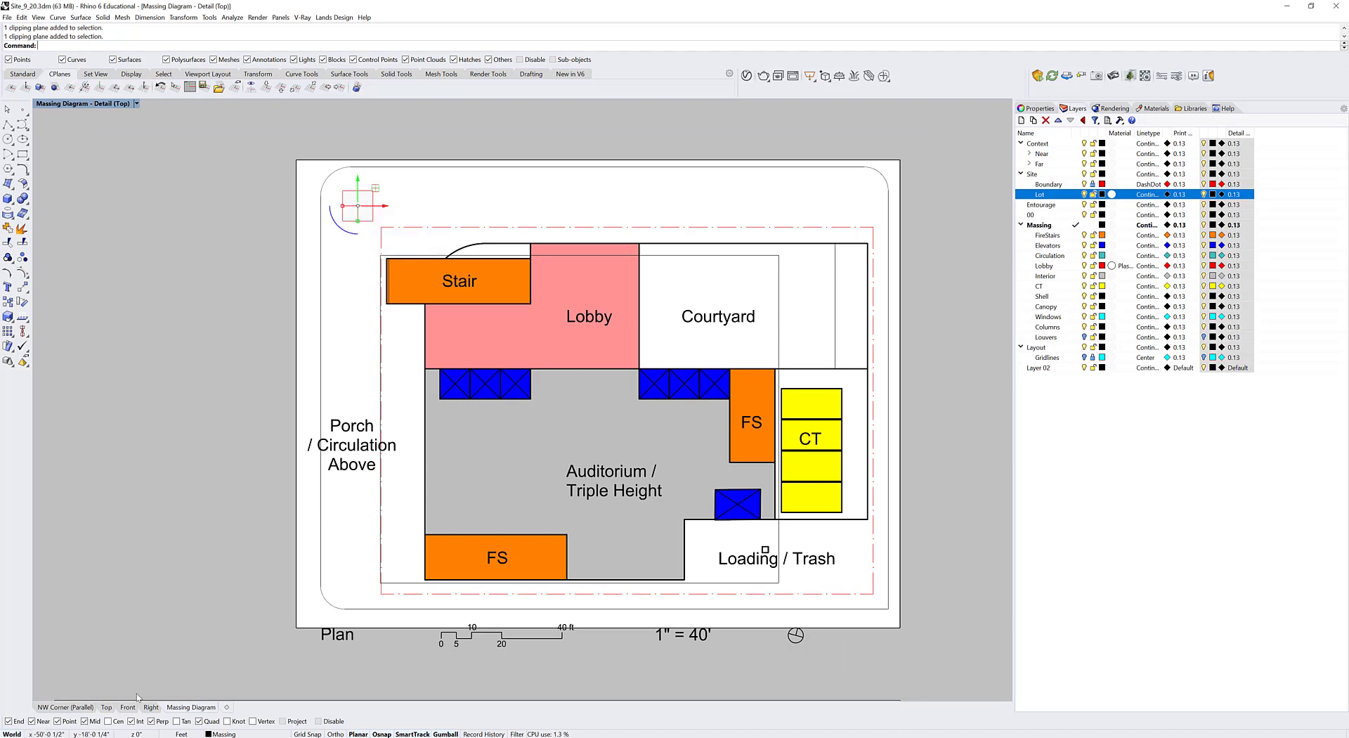
{"action": "left_click", "coordinate": [67, 708]}
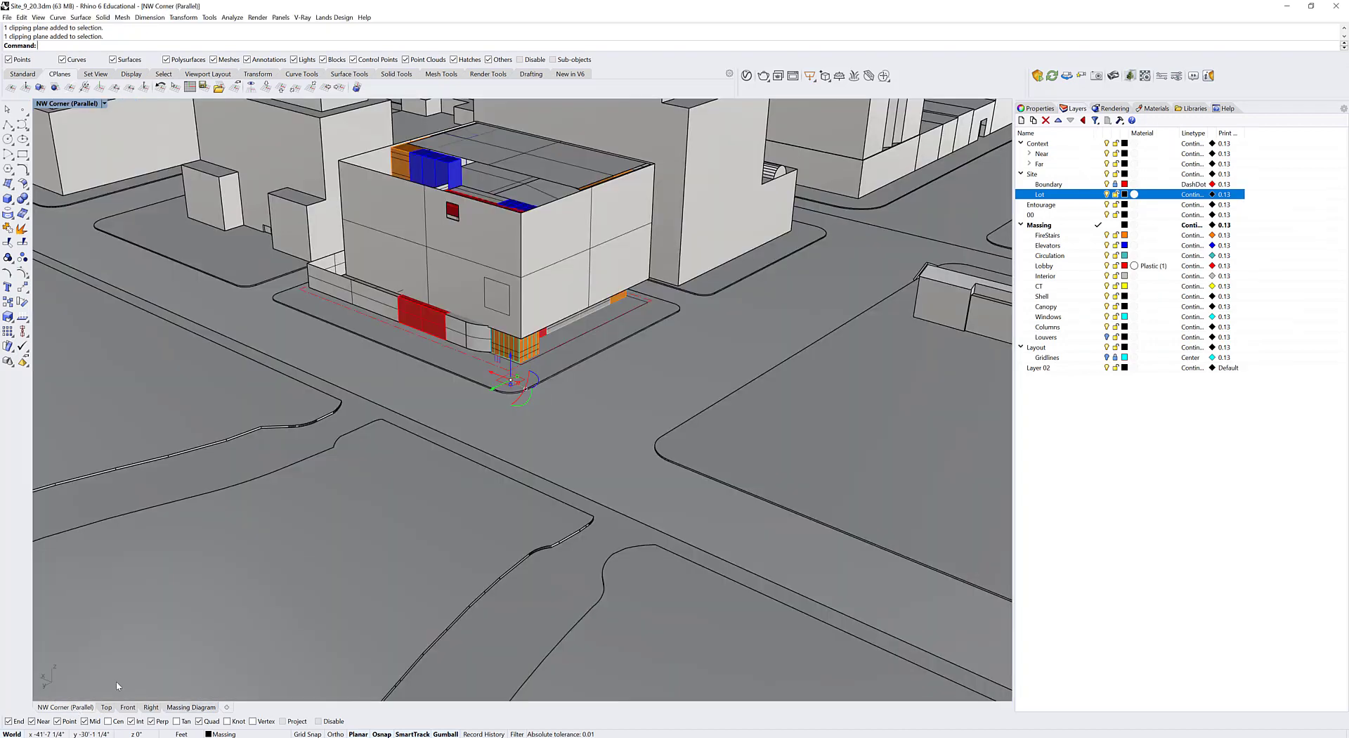
{"action": "left_click", "coordinate": [511, 359]}
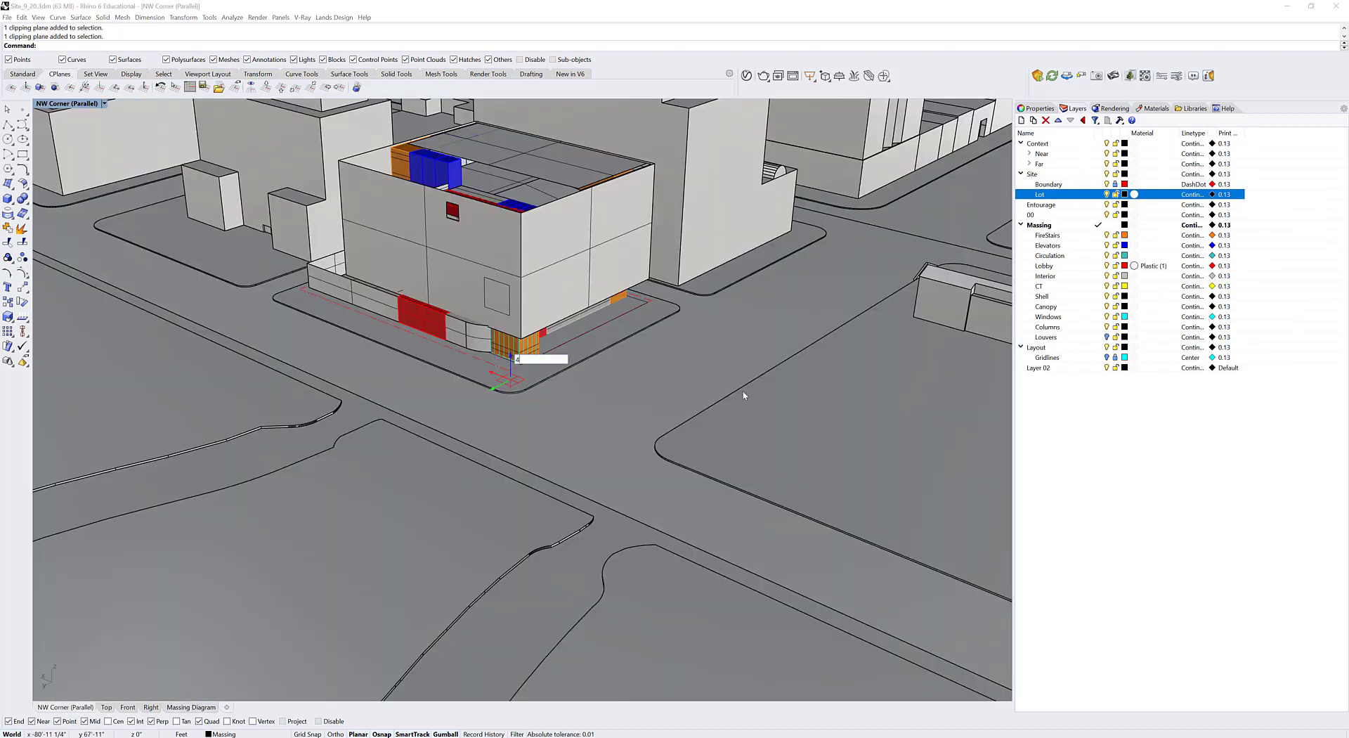
{"action": "key", "text": "Return"}
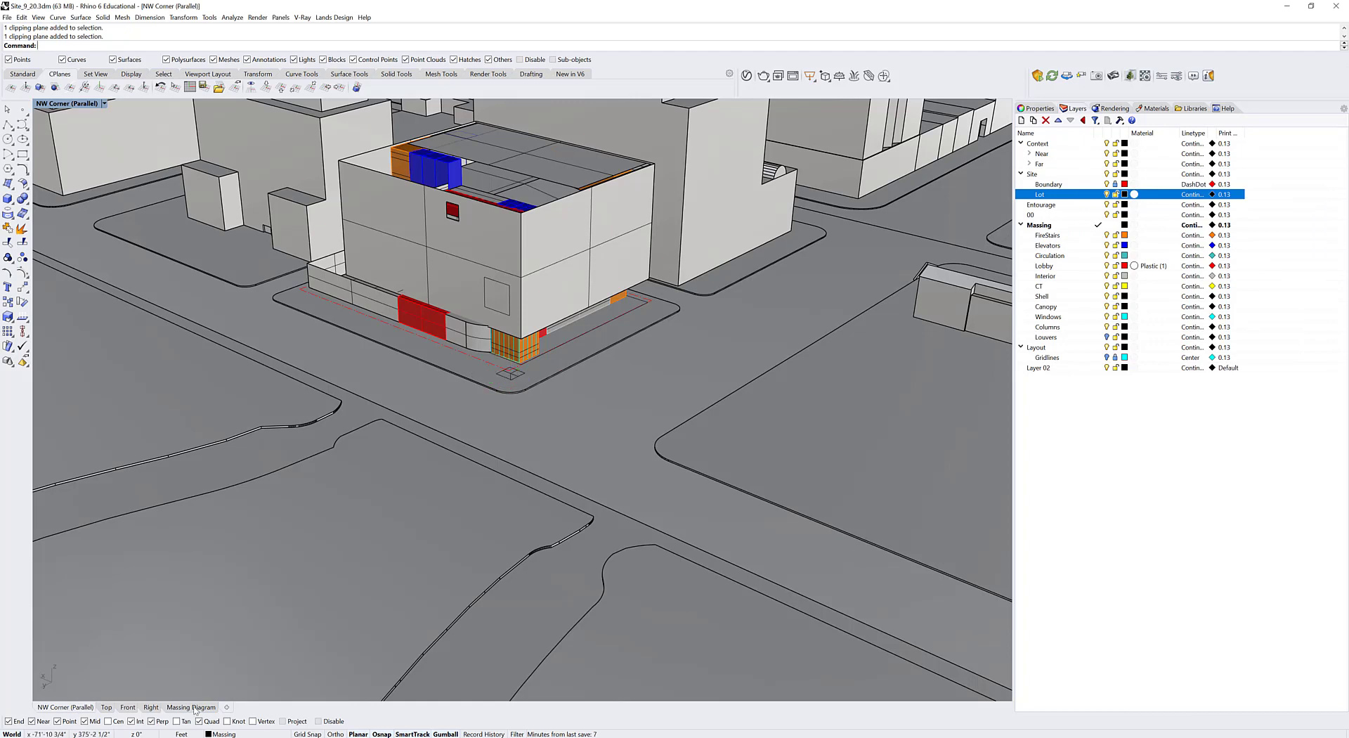
{"action": "left_click", "coordinate": [191, 707]}
{"action": "right_click_drag", "start_coordinate": [650, 380], "coordinate": [594, 341]}
{"action": "right_click_drag", "start_coordinate": [747, 247], "coordinate": [751, 263]}
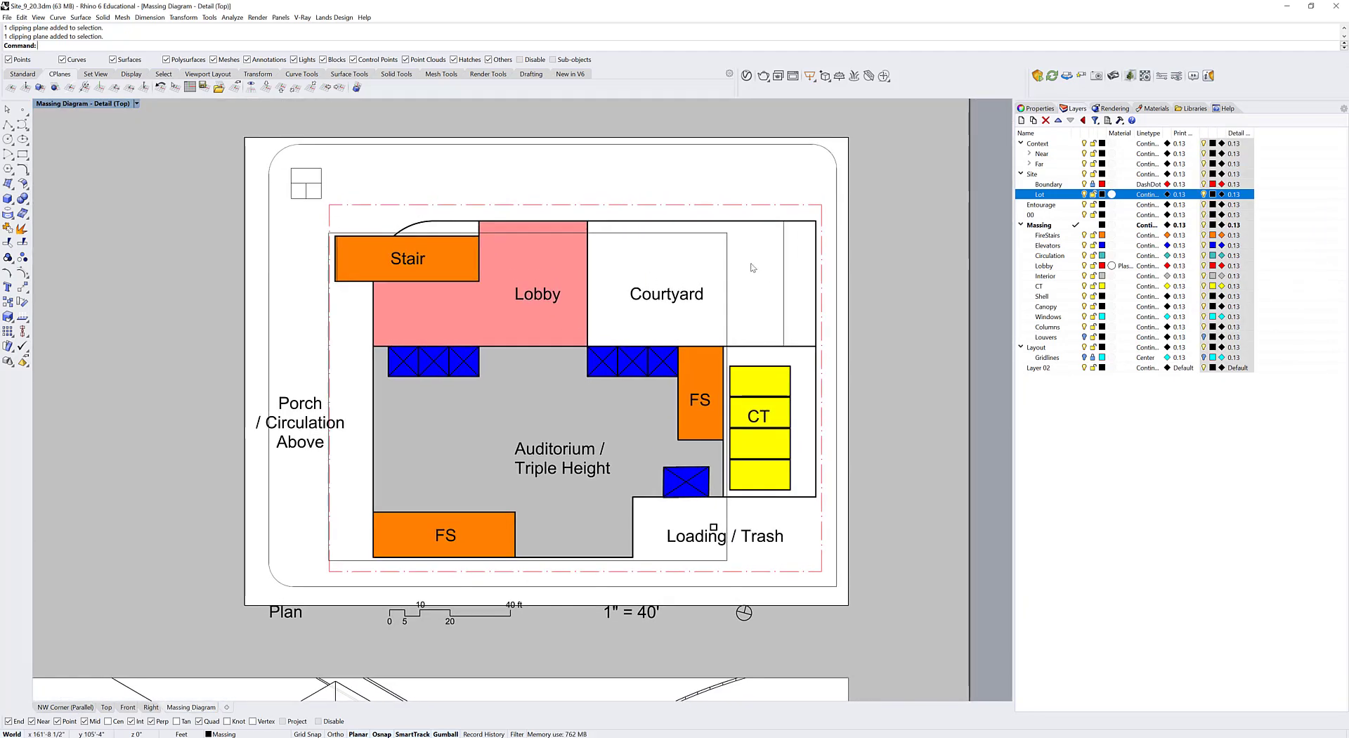
{"action": "right_click_drag", "start_coordinate": [630, 321], "coordinate": [734, 331]}
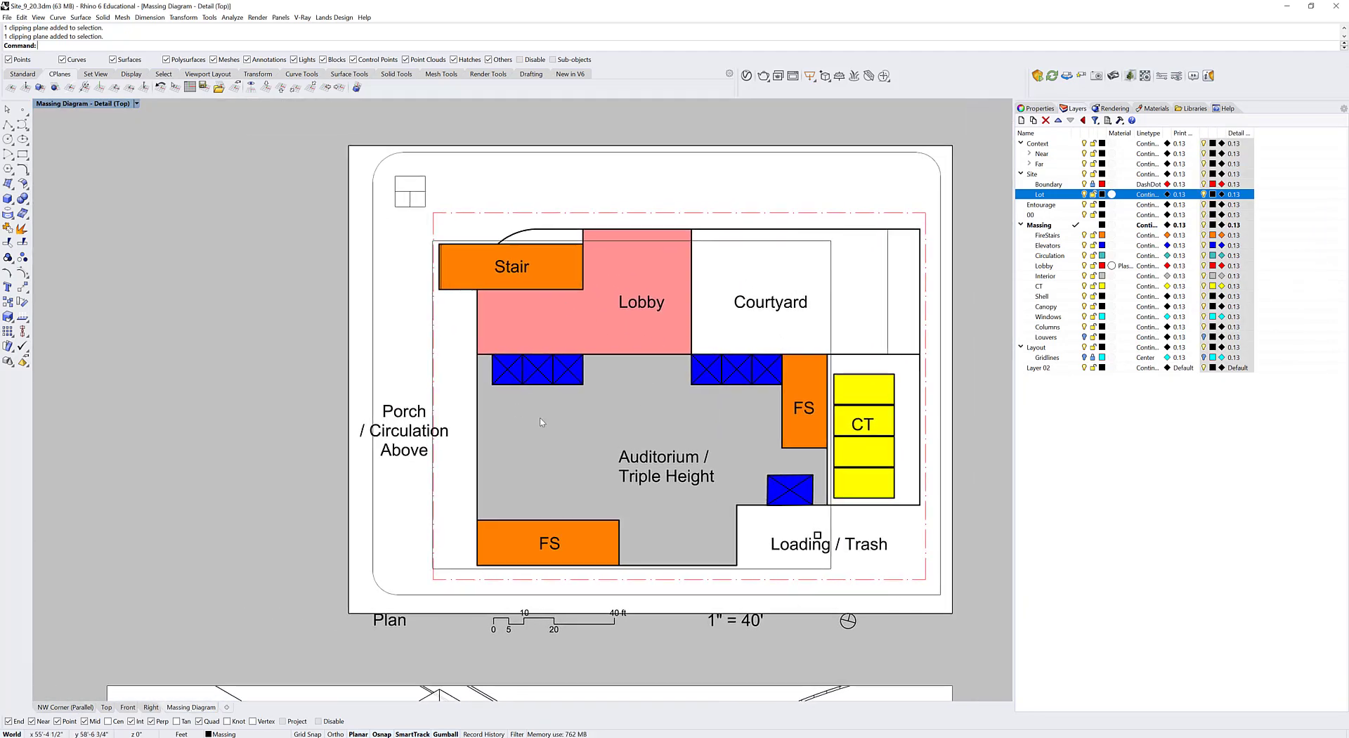
{"action": "type", "text": "rectangle"}
{"action": "key", "text": "Return"}
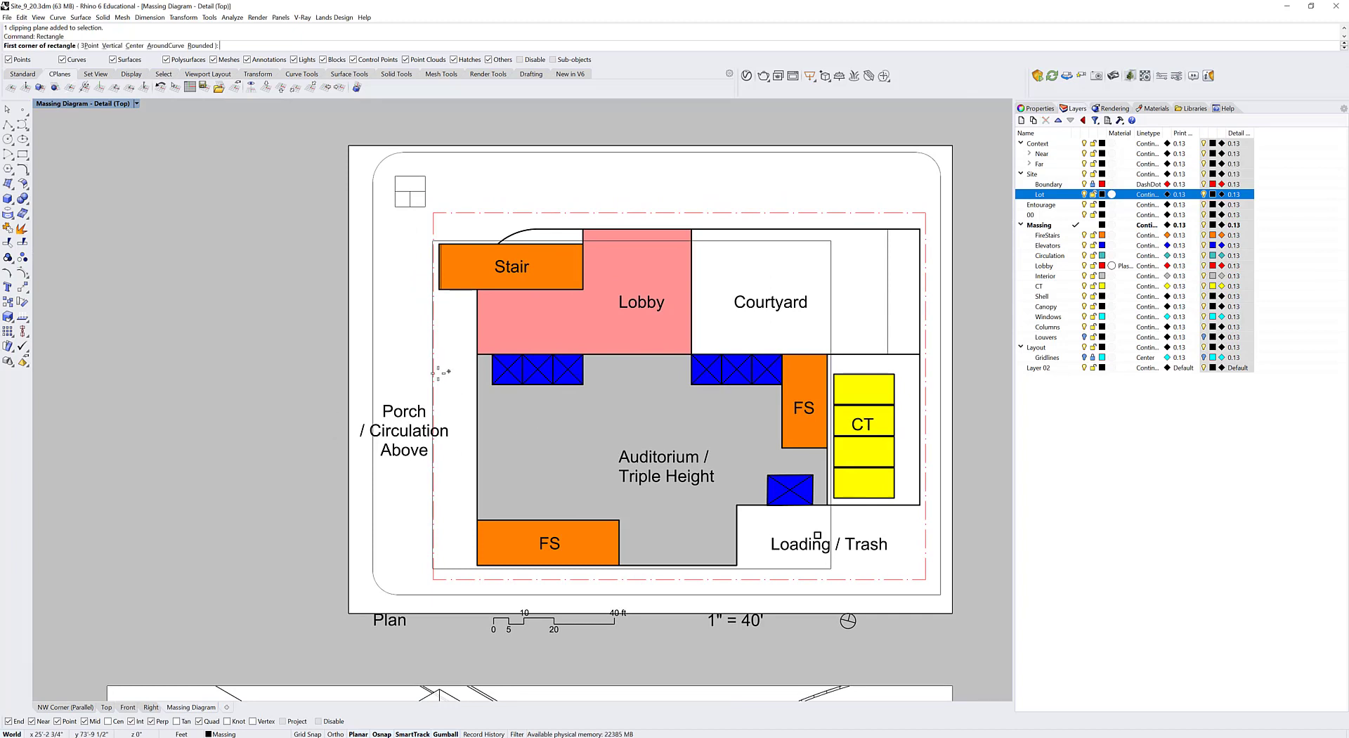
{"action": "key", "text": "Escape"}
- Draw a rectangle on the layout over the porch strip between the Stair and the lower-left FS block, and turn on the Louvers layer
{"action": "double_click", "coordinate": [225, 288]}
{"action": "type", "text": "rectangle"}
{"action": "key", "text": "Return"}
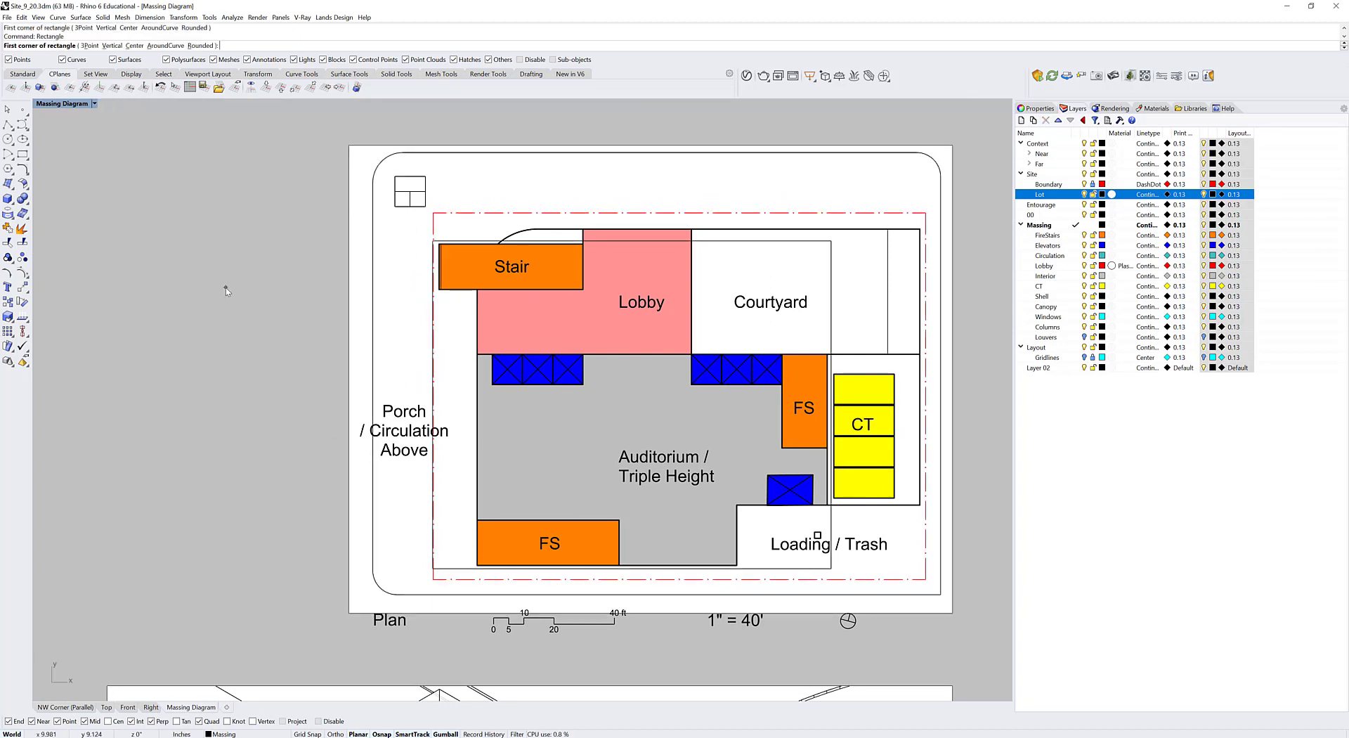
{"action": "left_click", "coordinate": [440, 288]}
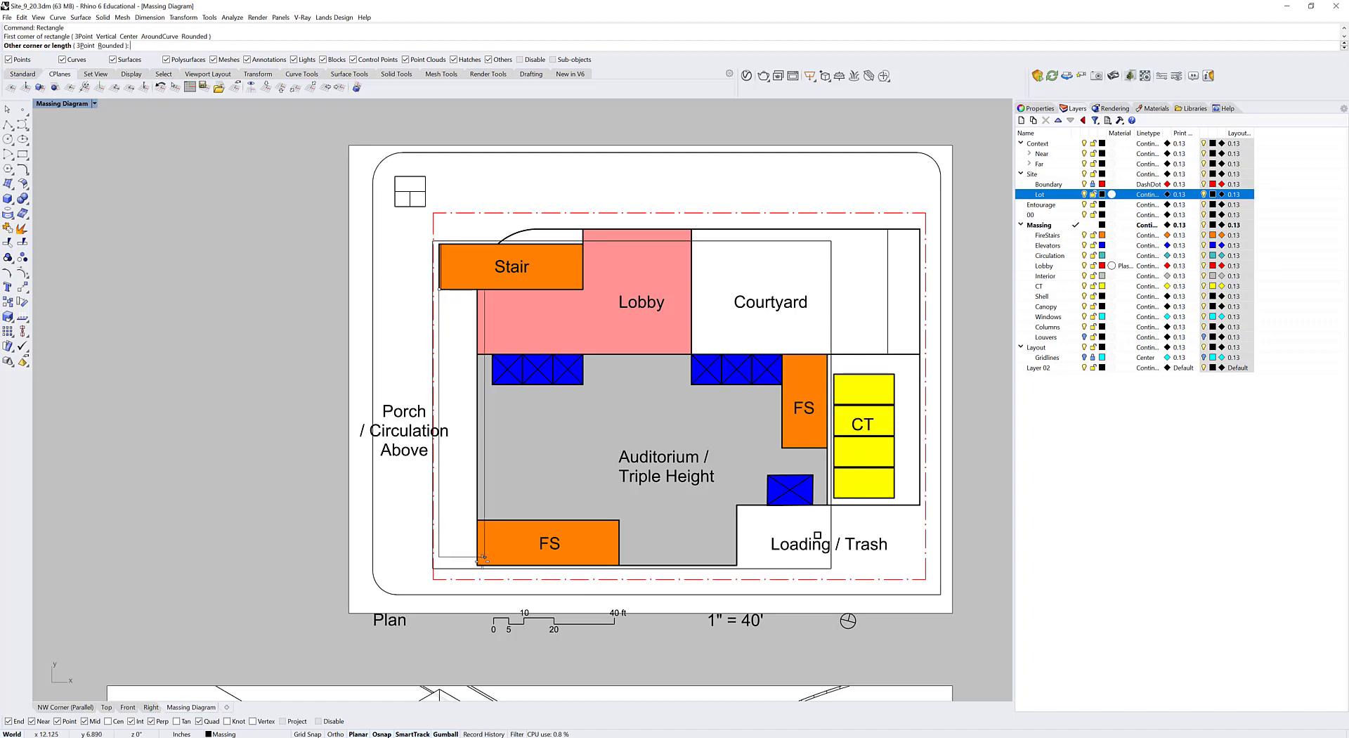
{"action": "left_click", "coordinate": [483, 560]}
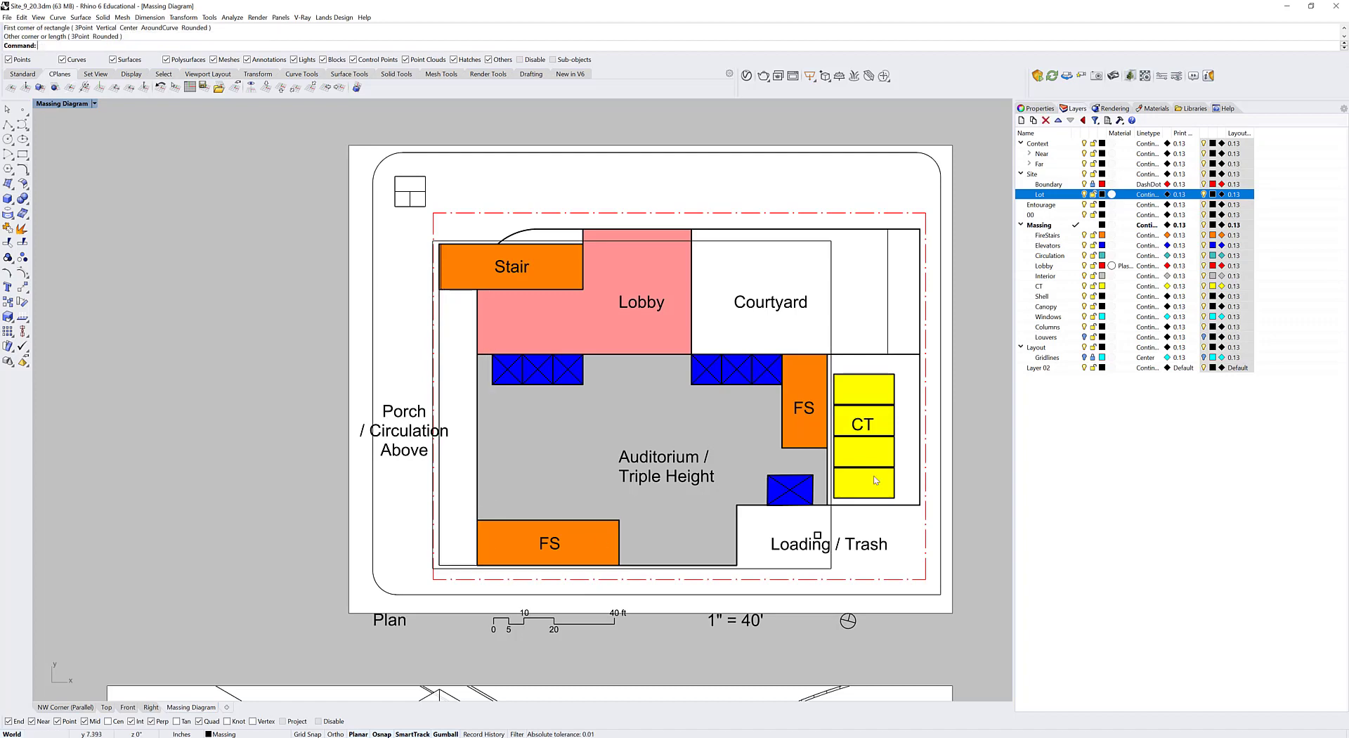
{"action": "left_click", "coordinate": [1084, 337]}
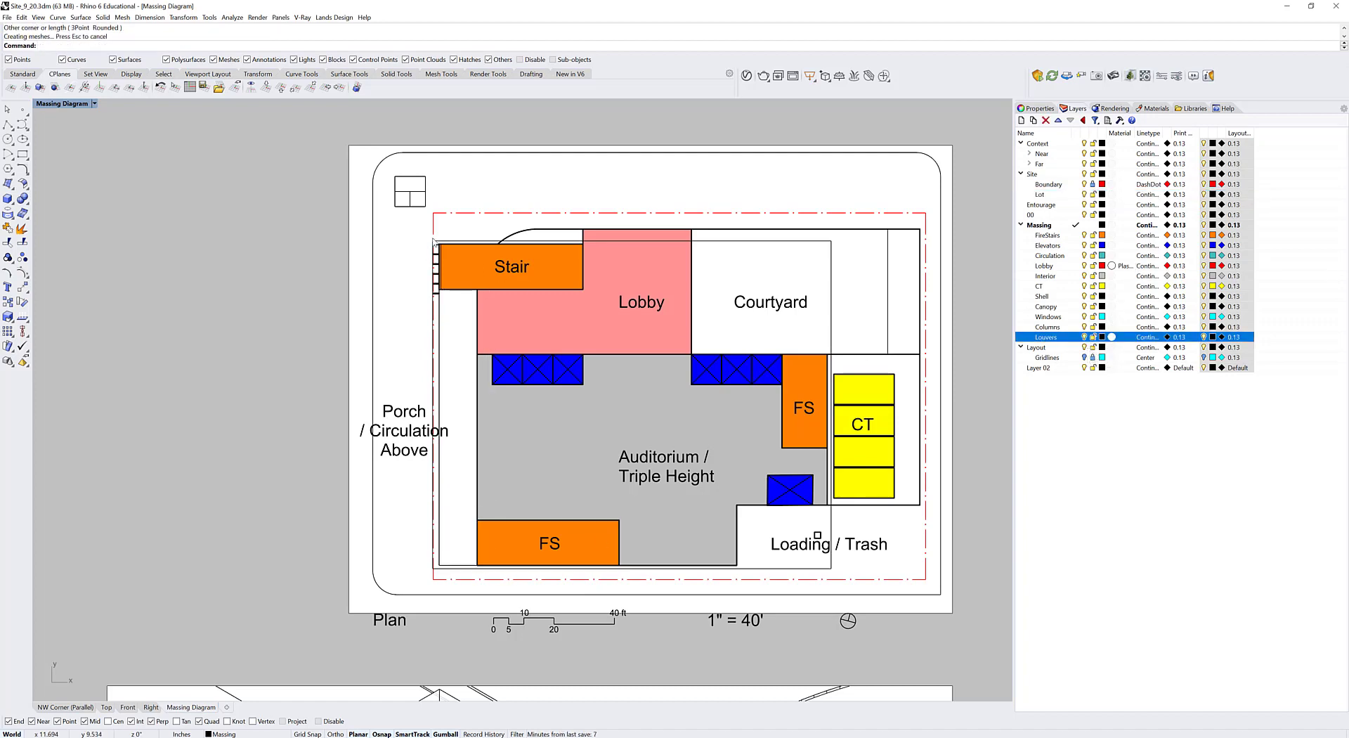
- Hatch the porch strip rectangle with the Hatch1 pattern at 45 rotation and 0.5 scale
{"action": "scroll", "coordinate": [434, 243], "scroll_direction": "up", "scroll_amount": 8}
{"action": "scroll", "coordinate": [451, 329], "scroll_direction": "down", "scroll_amount": 4}
{"action": "right_click_drag", "start_coordinate": [451, 330], "coordinate": [437, 150]}
{"action": "left_click", "coordinate": [434, 524]}
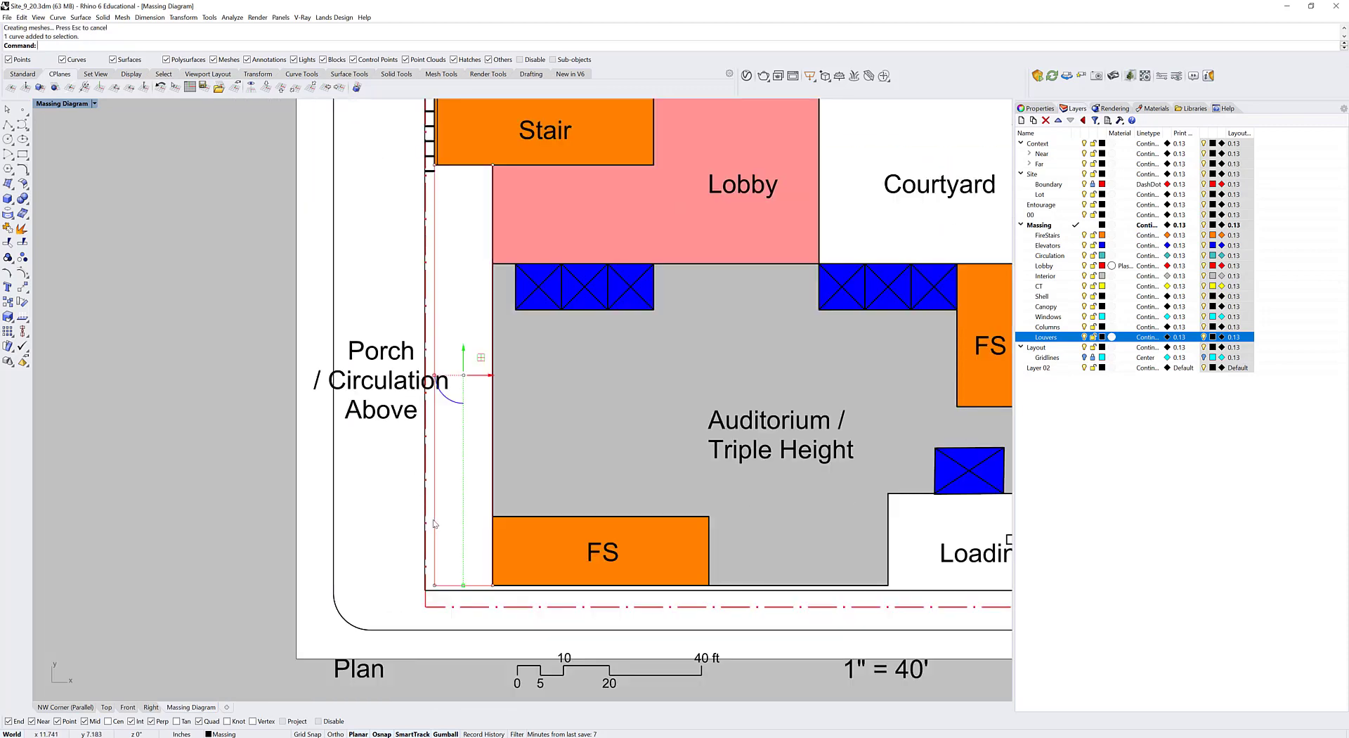
{"action": "type", "text": "th"}
{"action": "key", "text": "Return"}
{"action": "type", "text": "Hatch"}
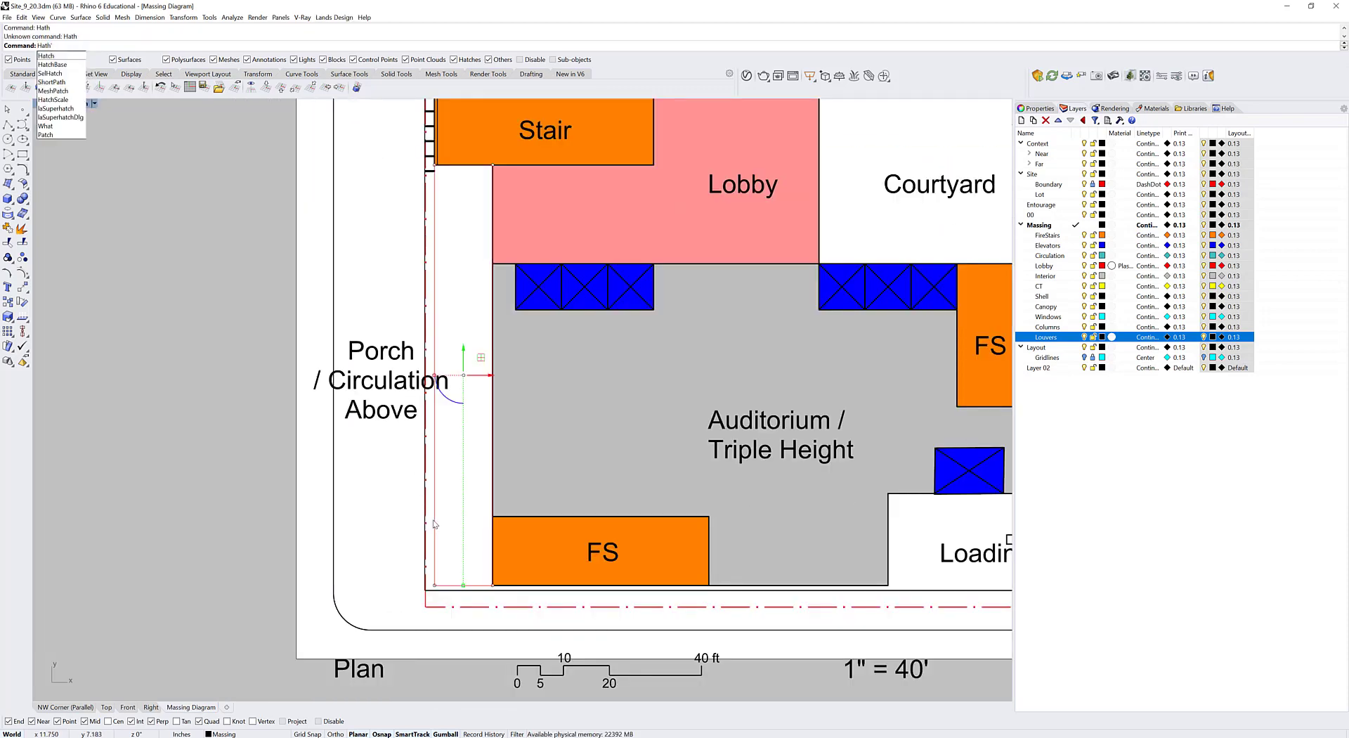
{"action": "key", "text": "Return"}
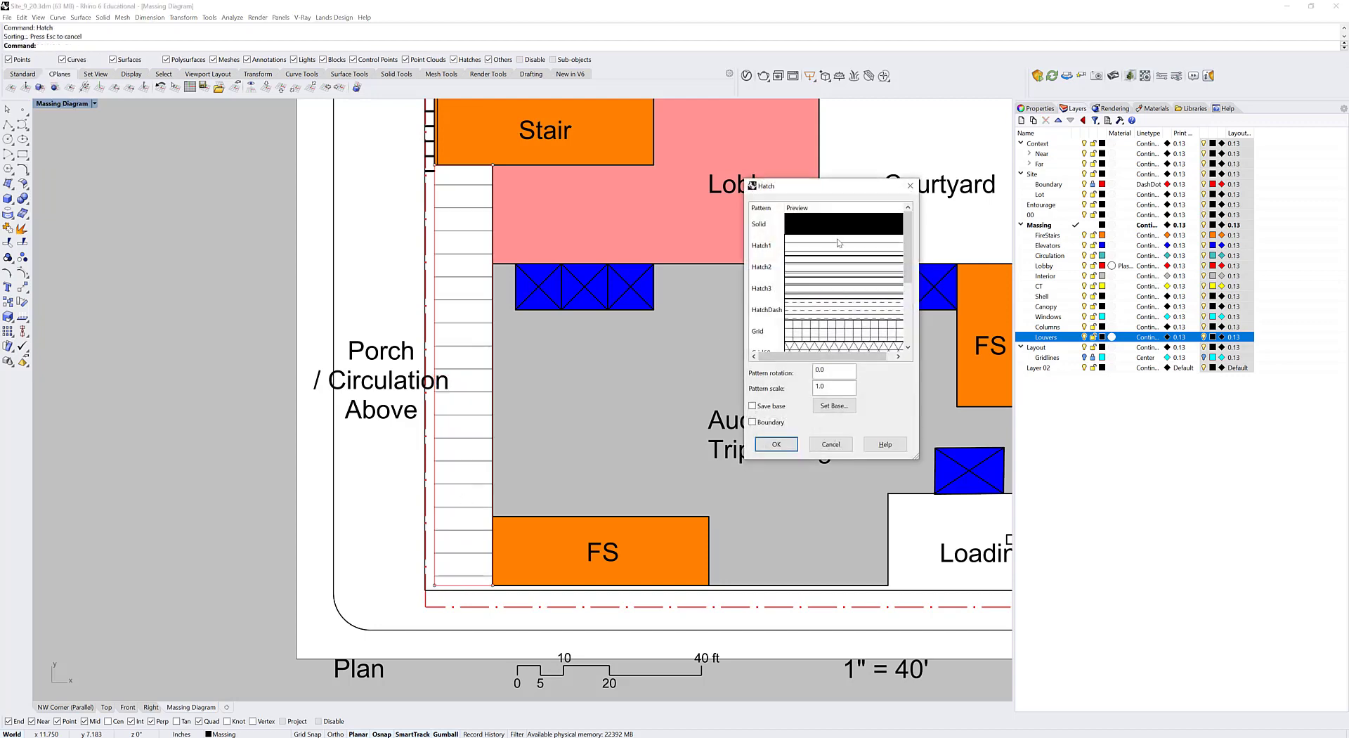
{"action": "left_click", "coordinate": [848, 246]}
{"action": "left_click_drag", "start_coordinate": [841, 371], "coordinate": [693, 373]}
{"action": "type", "text": "45"}
{"action": "left_click_drag", "start_coordinate": [833, 386], "coordinate": [809, 385]}
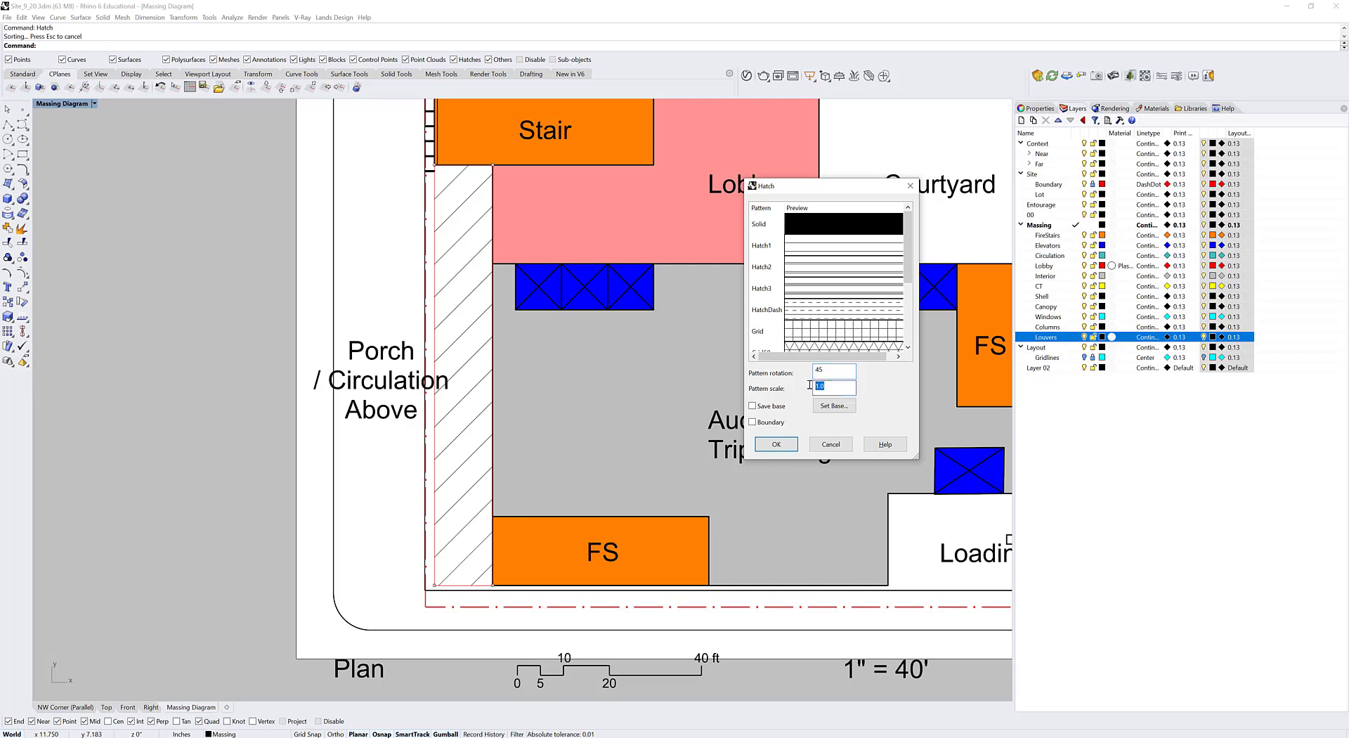
{"action": "type", "text": ".5"}
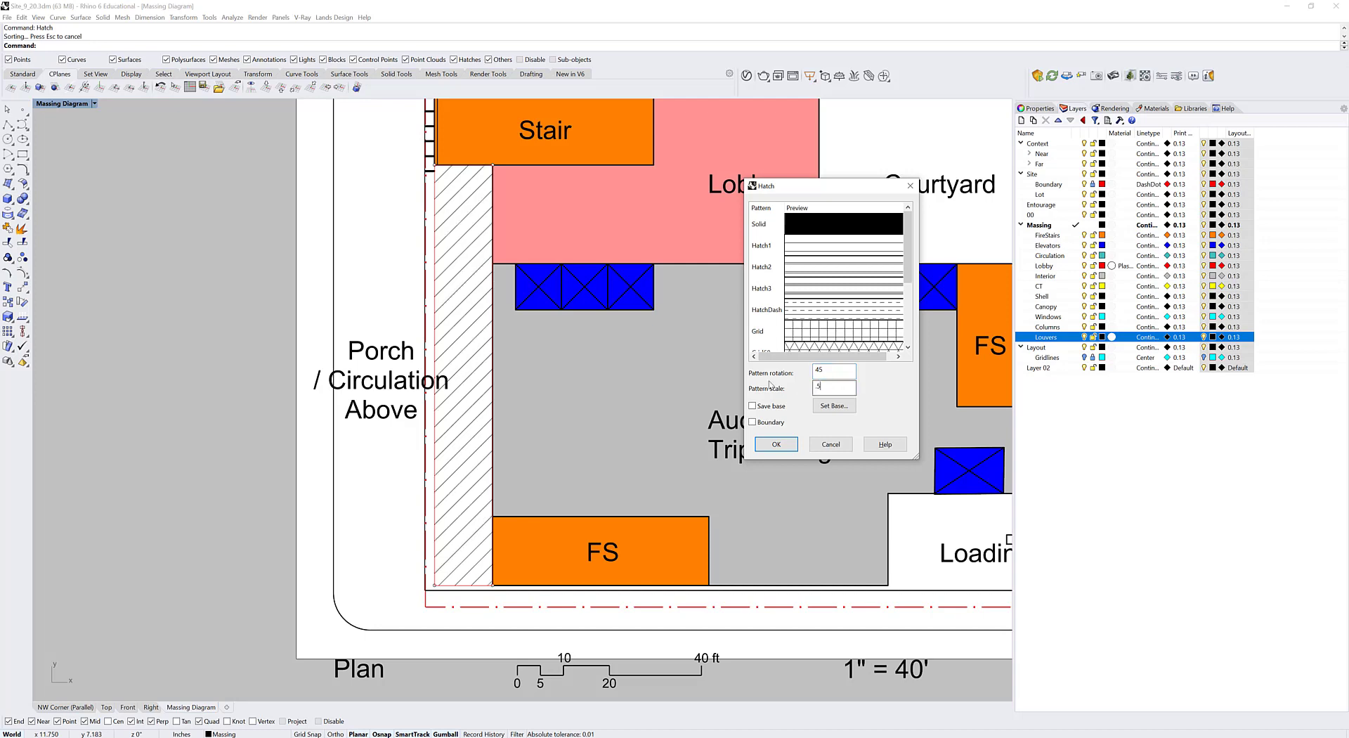
{"action": "left_click", "coordinate": [777, 444]}
- Set the porch strip hatch's pattern scale to 0.3
{"action": "scroll", "coordinate": [281, 442], "scroll_direction": "down", "scroll_amount": 5}
{"action": "left_click", "coordinate": [277, 444]}
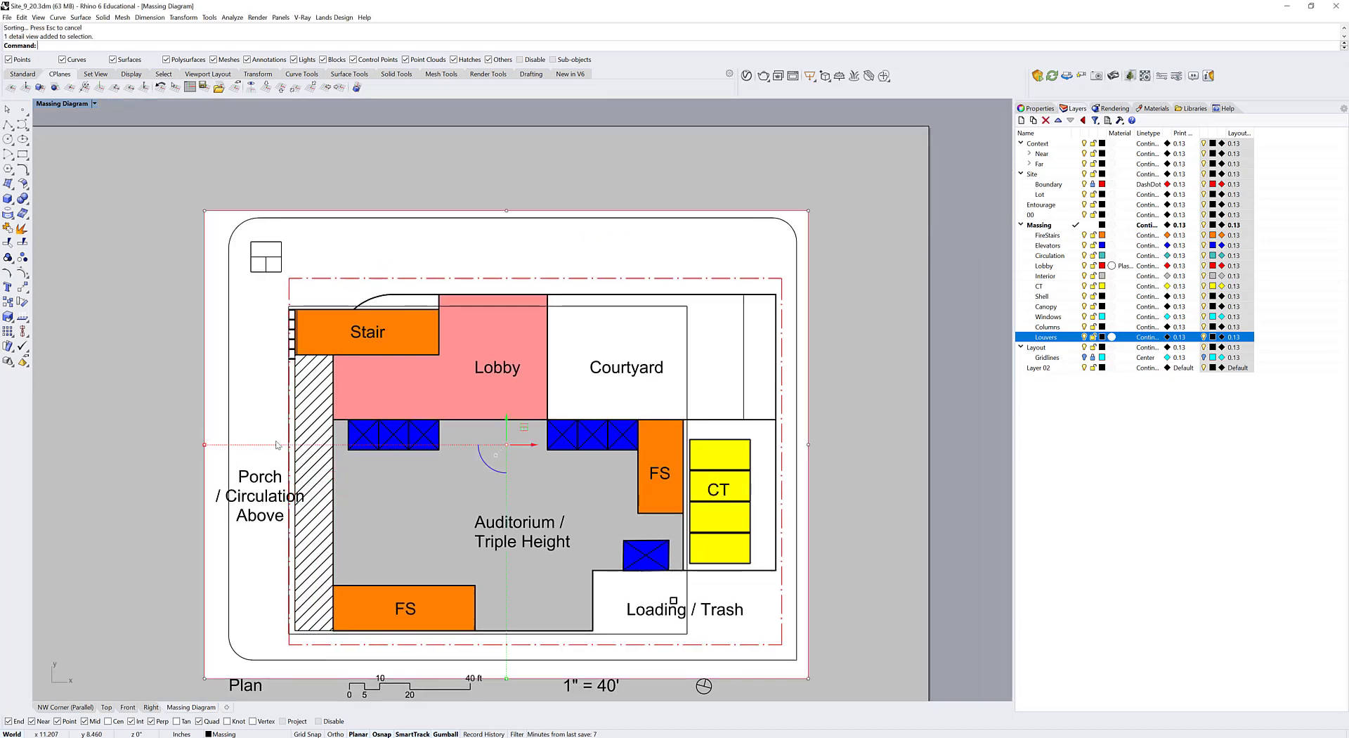
{"action": "left_click", "coordinate": [314, 435]}
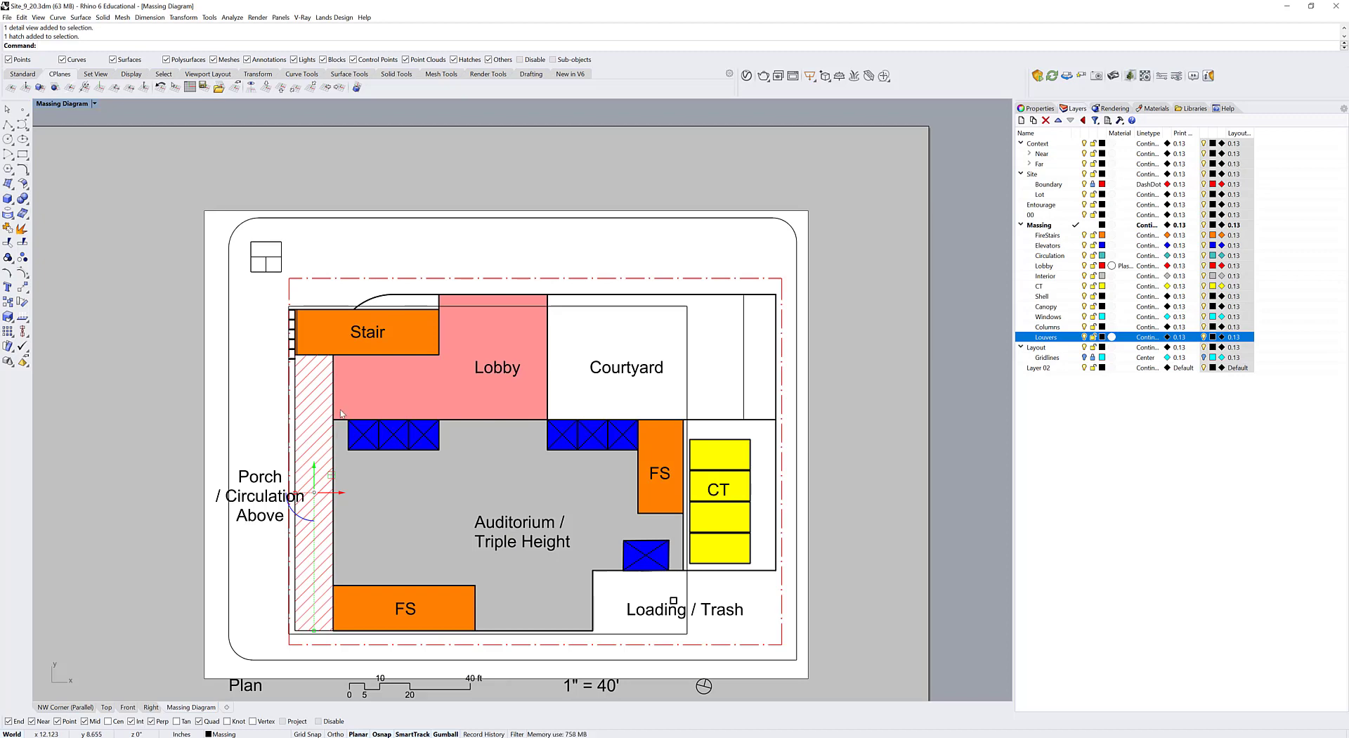
{"action": "left_click", "coordinate": [1036, 109]}
{"action": "left_click", "coordinate": [1067, 122]}
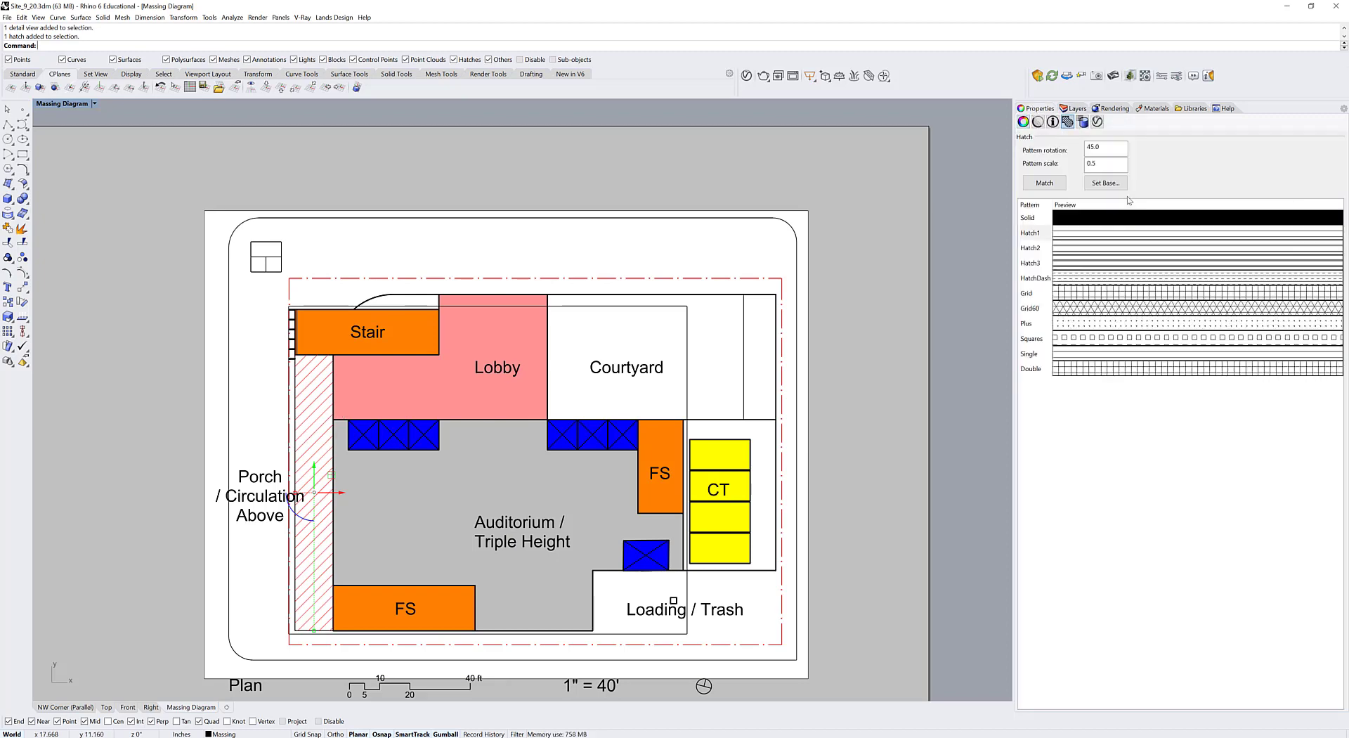
{"action": "type", "text": "0.3"}
{"action": "key", "text": "Return"}
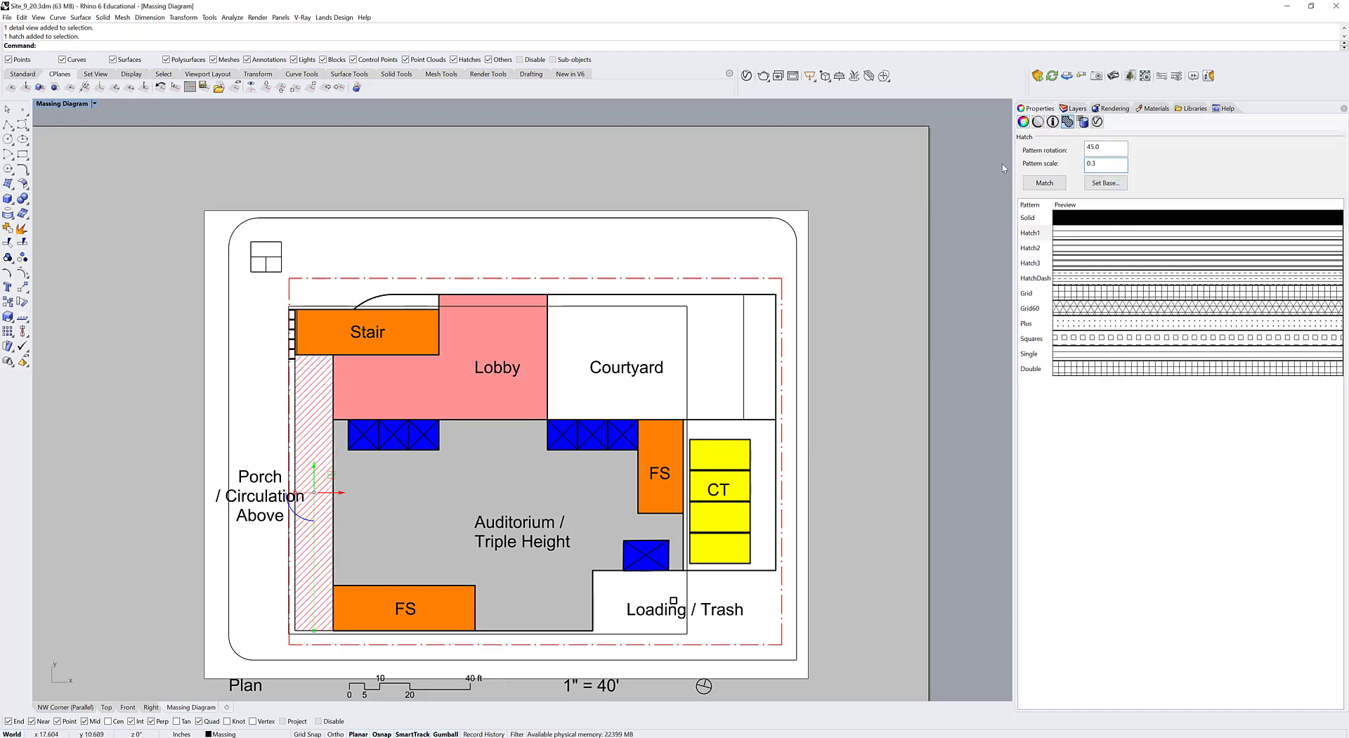
{"action": "key", "text": "Escape"}
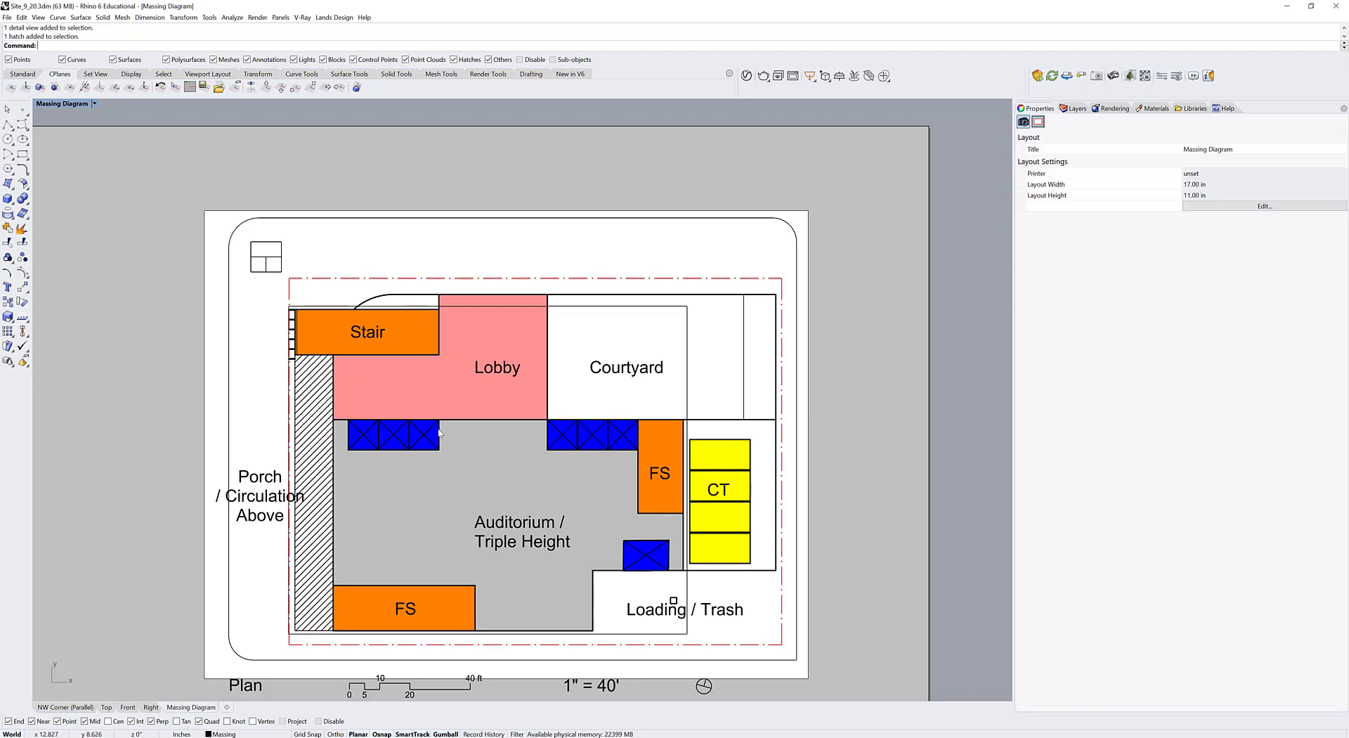
- Set the porch strip hatch's print color to Gray
{"action": "left_click", "coordinate": [308, 485]}
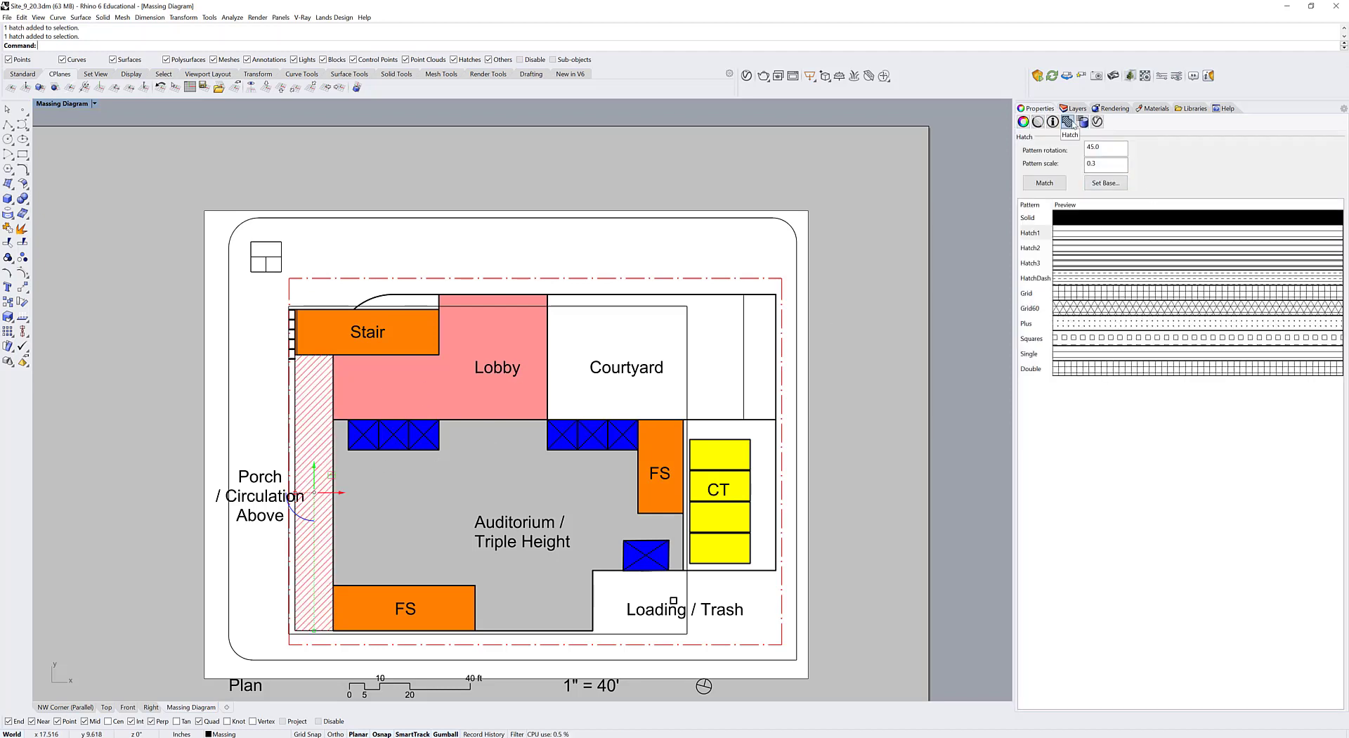
{"action": "left_click", "coordinate": [1025, 124]}
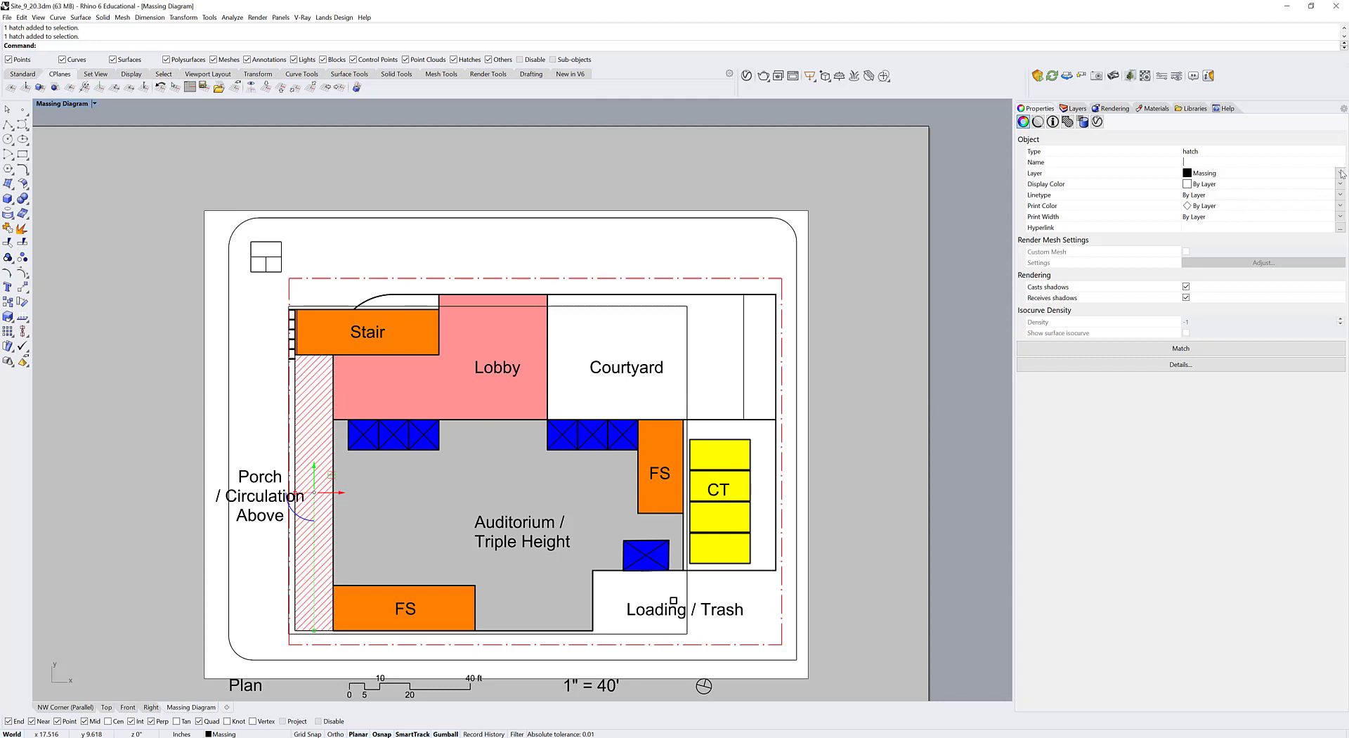
{"action": "left_click", "coordinate": [1342, 184]}
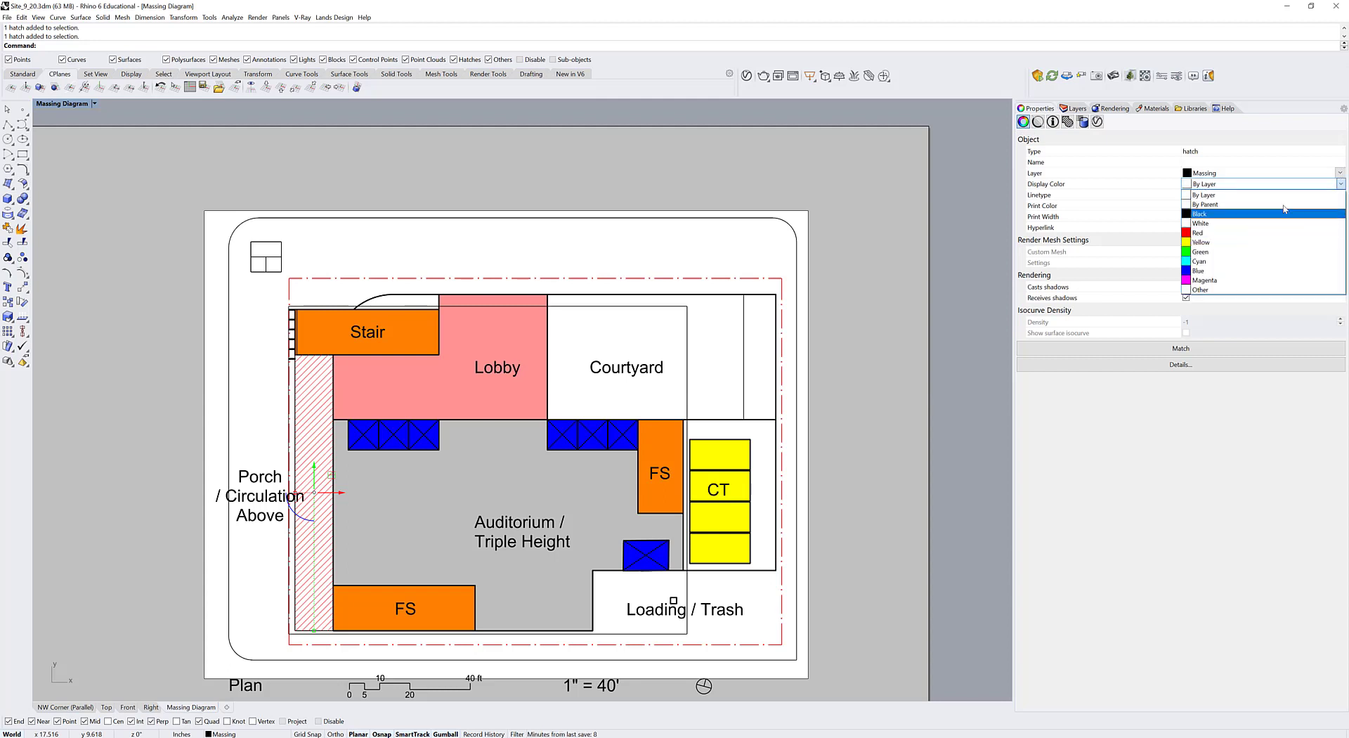
{"action": "left_click", "coordinate": [1341, 194]}
{"action": "left_click", "coordinate": [1341, 205]}
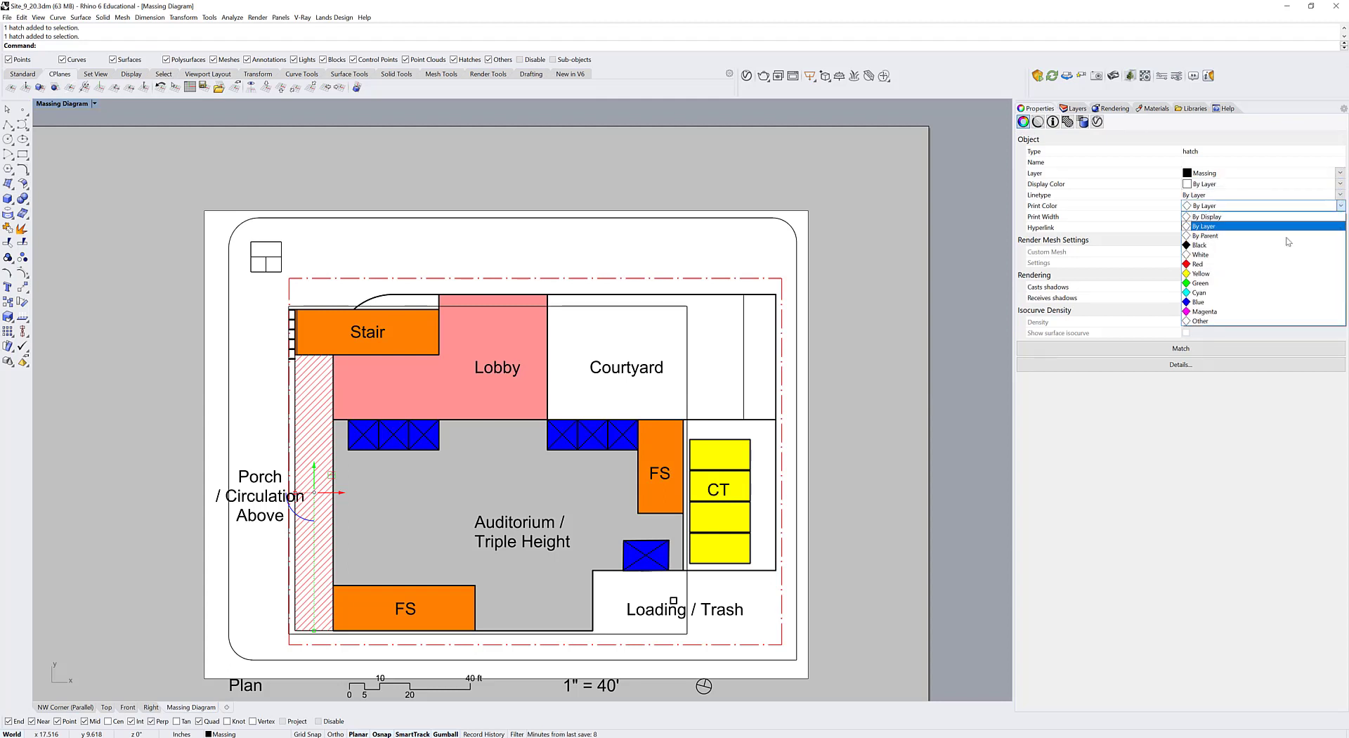
{"action": "left_click", "coordinate": [1211, 321]}
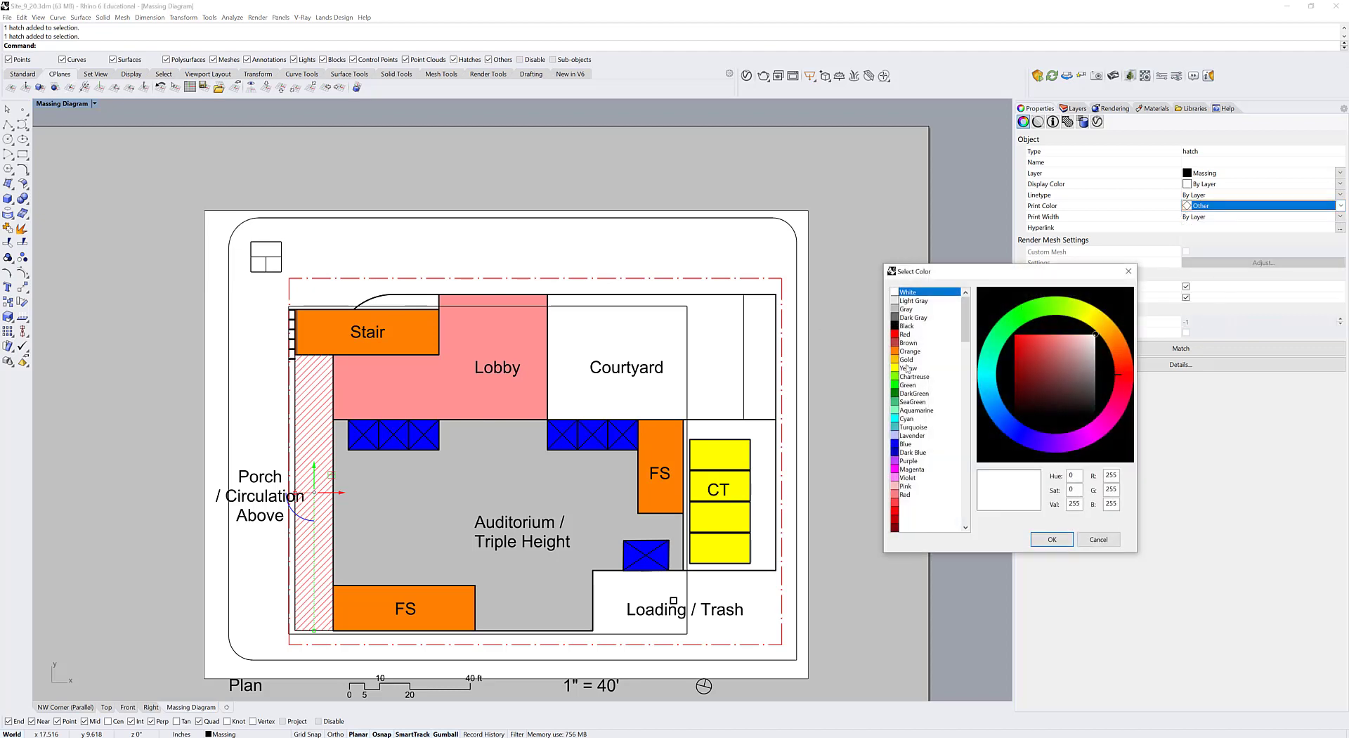
{"action": "left_click", "coordinate": [908, 309]}
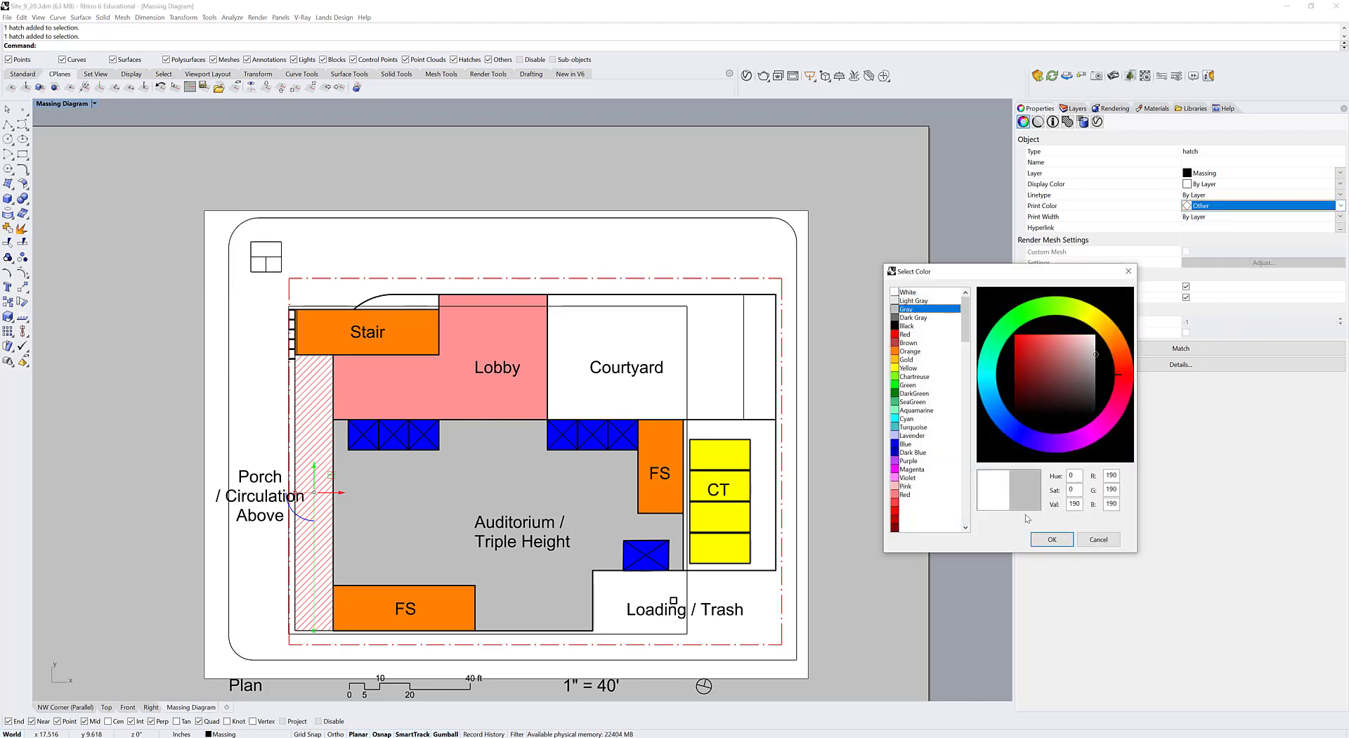
{"action": "left_click", "coordinate": [1052, 539]}
{"action": "key", "text": "Escape"}
- Draw a rectangle over the Loading / Trash area, from the notch corner of the Auditorium to the lower-right corner of the thin outline
{"action": "type", "text": "rectangle"}
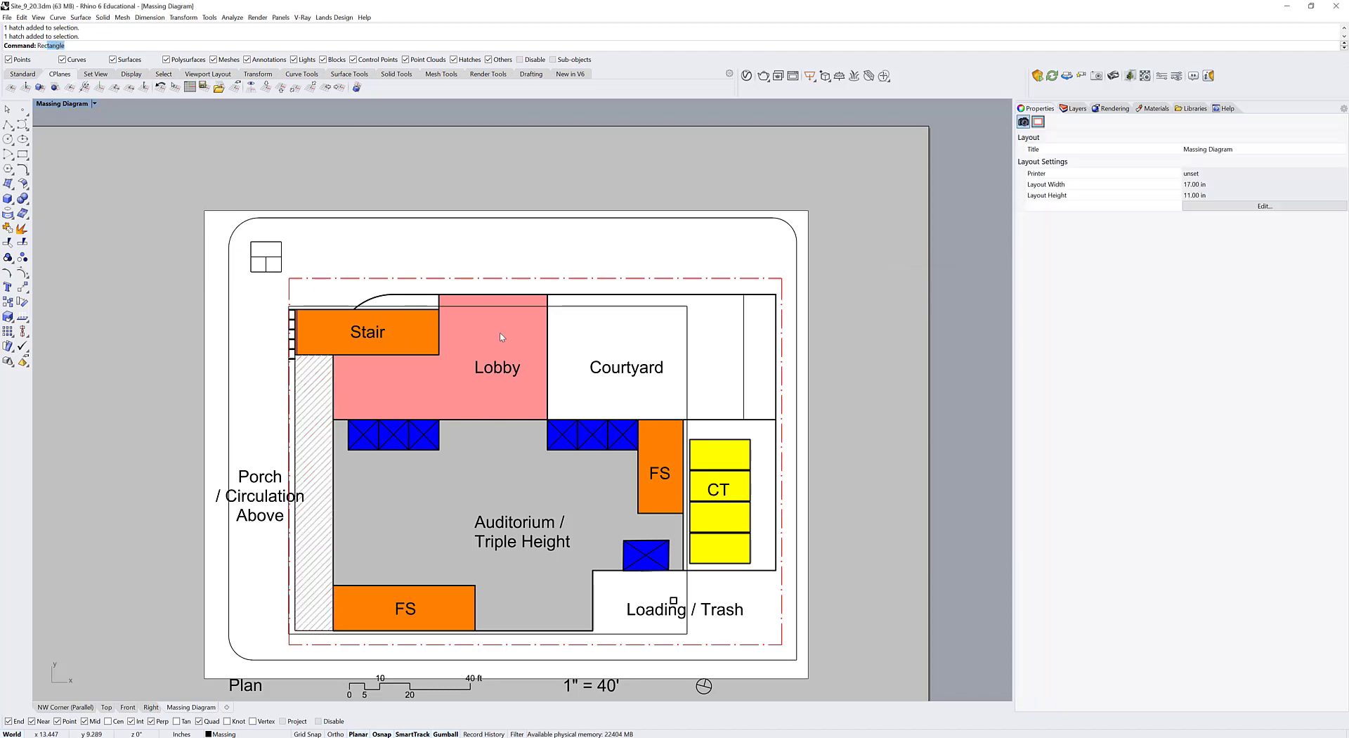
{"action": "key", "text": "Return"}
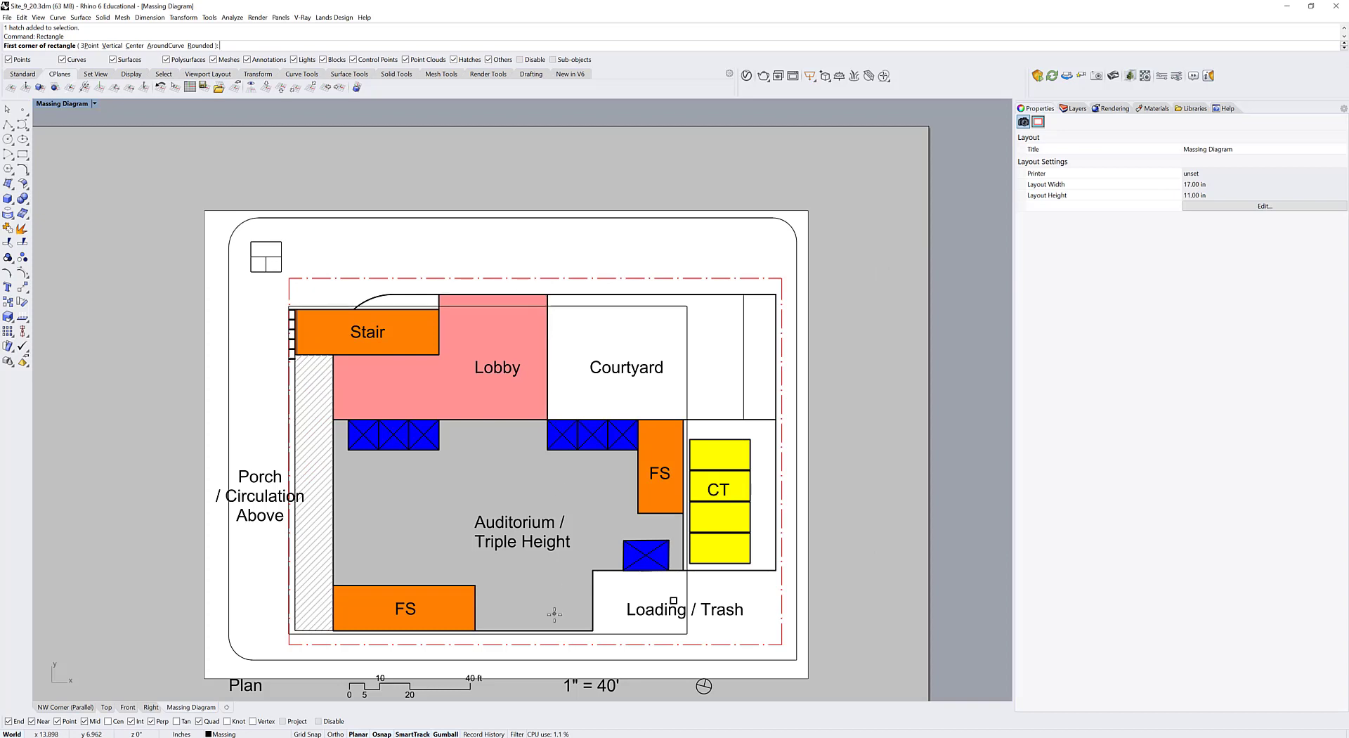
{"action": "left_click", "coordinate": [593, 570]}
{"action": "left_click", "coordinate": [688, 634]}
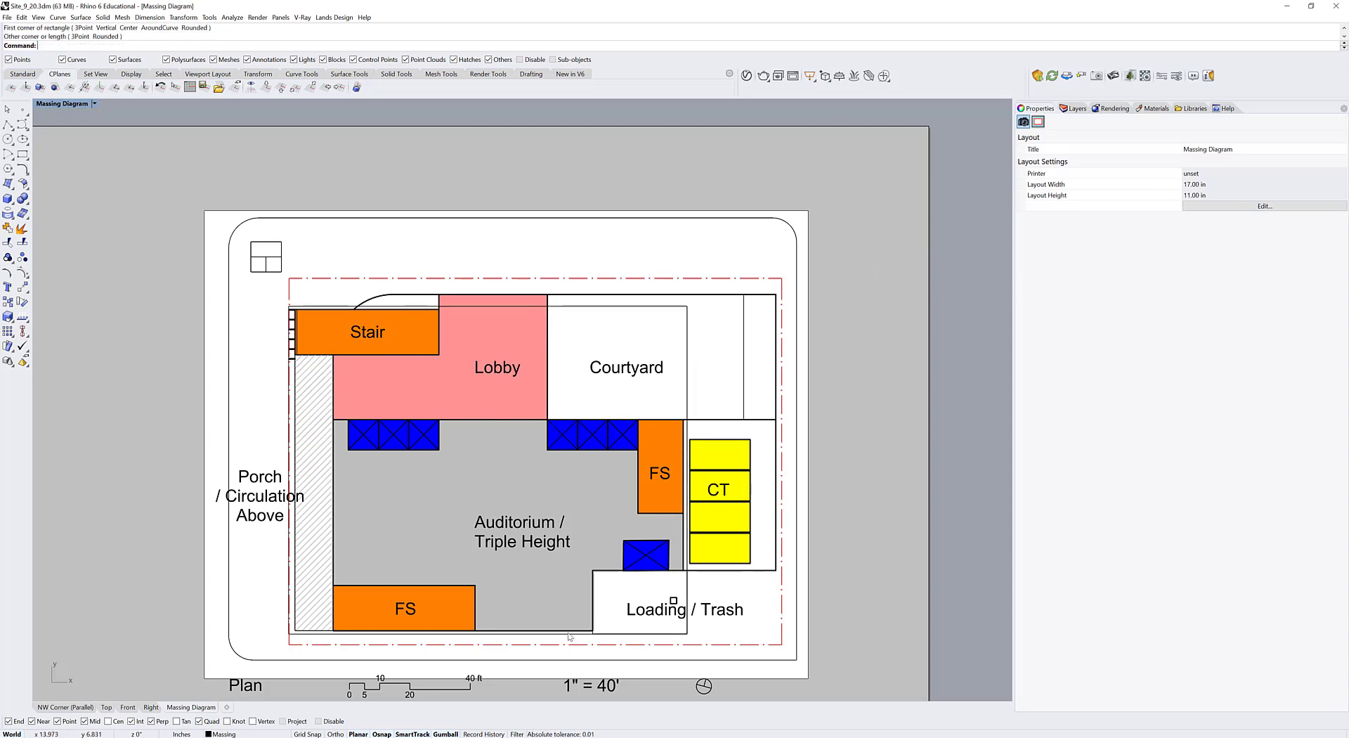
- Hatch the Loading / Trash rectangle with the Hatch1 pattern at 45 rotation and 0.5 scale
{"action": "scroll", "coordinate": [598, 629], "scroll_direction": "up", "scroll_amount": 6}
{"action": "left_click", "coordinate": [582, 640]}
{"action": "scroll", "coordinate": [798, 389], "scroll_direction": "down", "scroll_amount": 3}
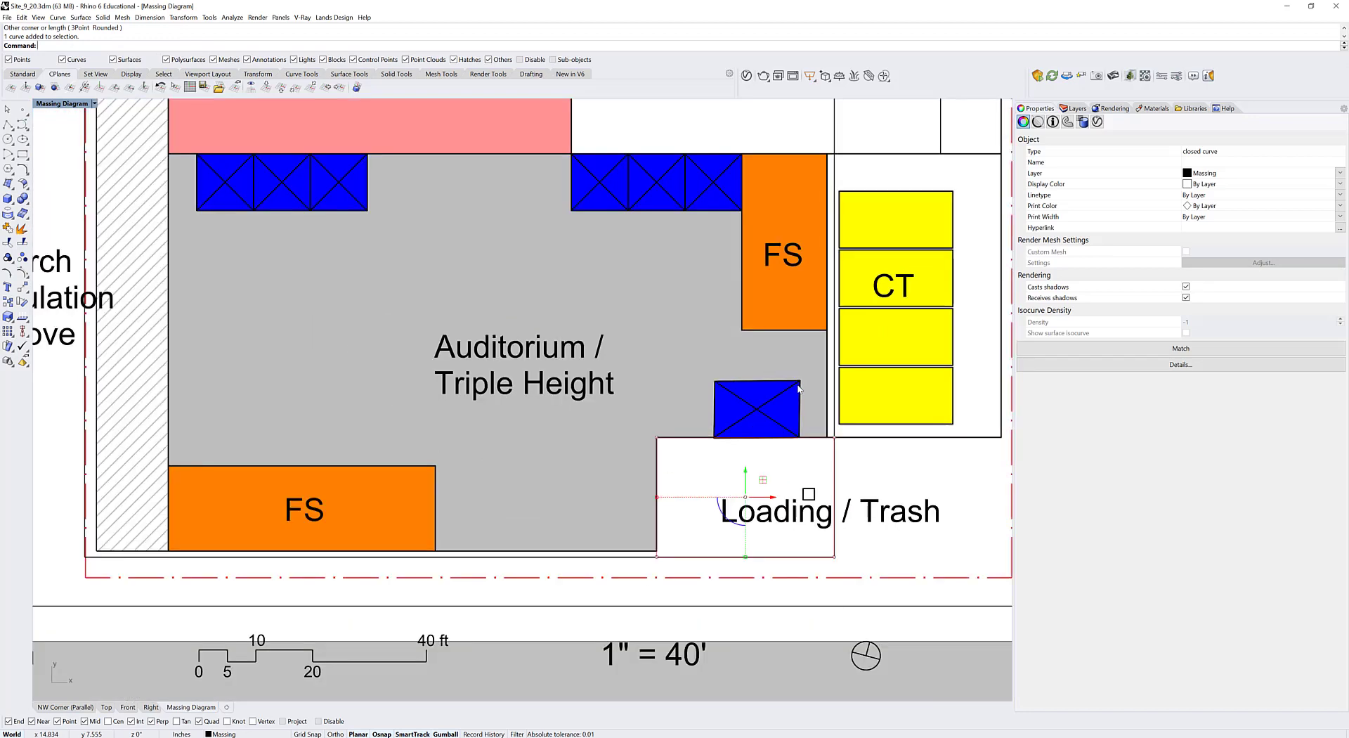
{"action": "type", "text": "ghatch"}
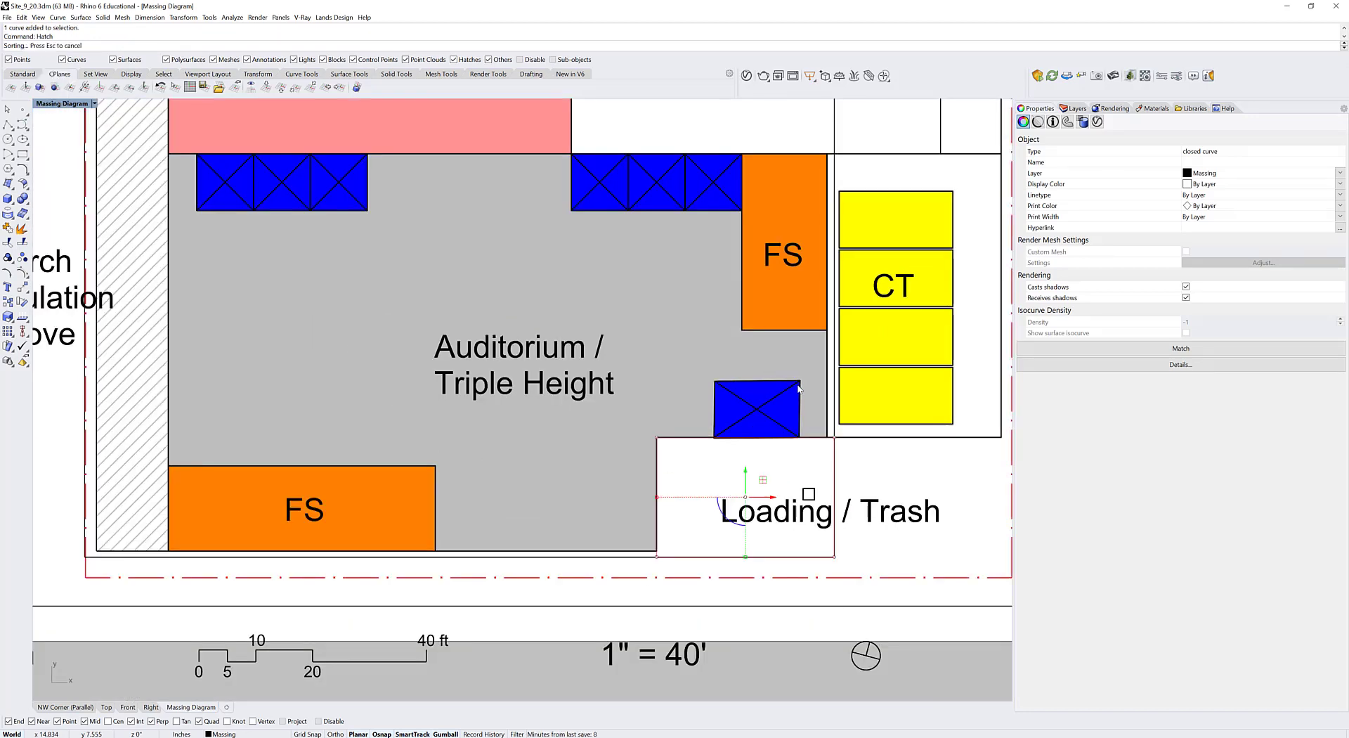
{"action": "key", "text": "Return"}
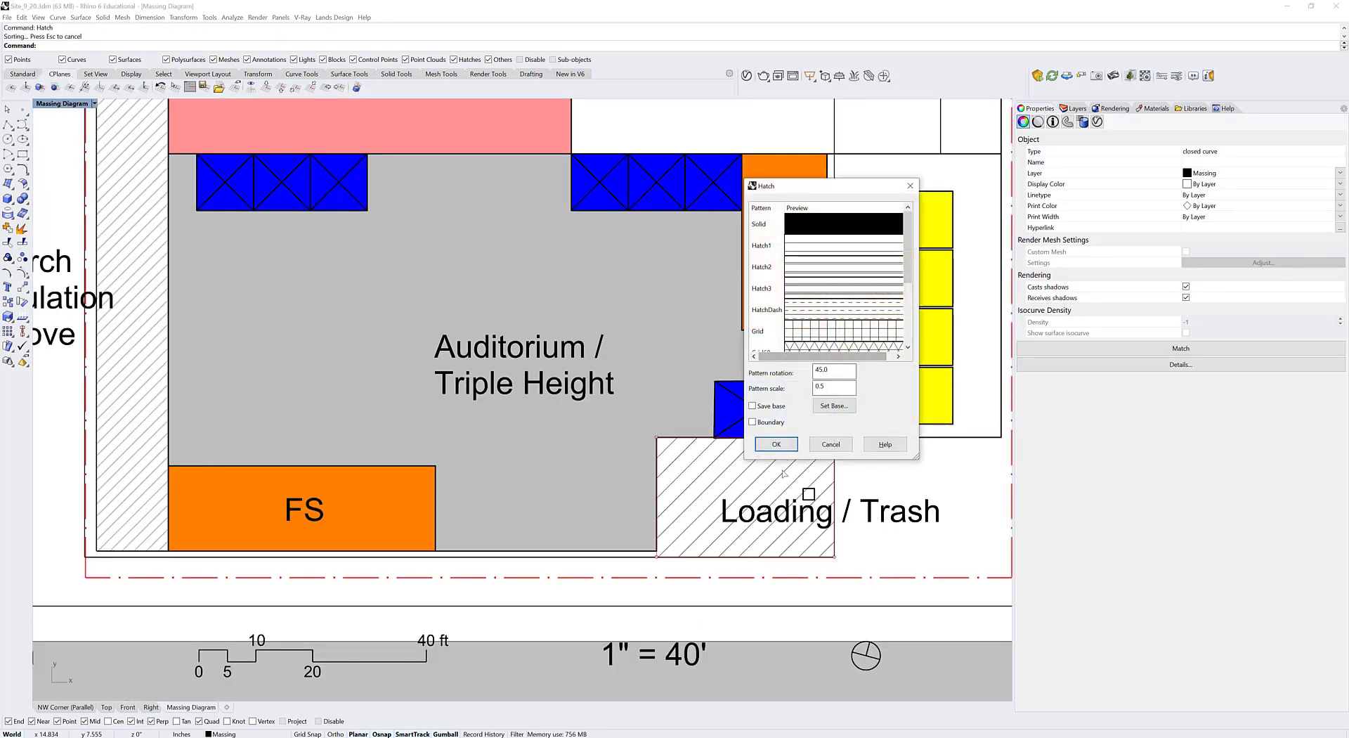
{"action": "left_click", "coordinate": [777, 445]}
- Set the Loading / Trash hatch's print color to Gray
{"action": "left_click", "coordinate": [716, 492]}
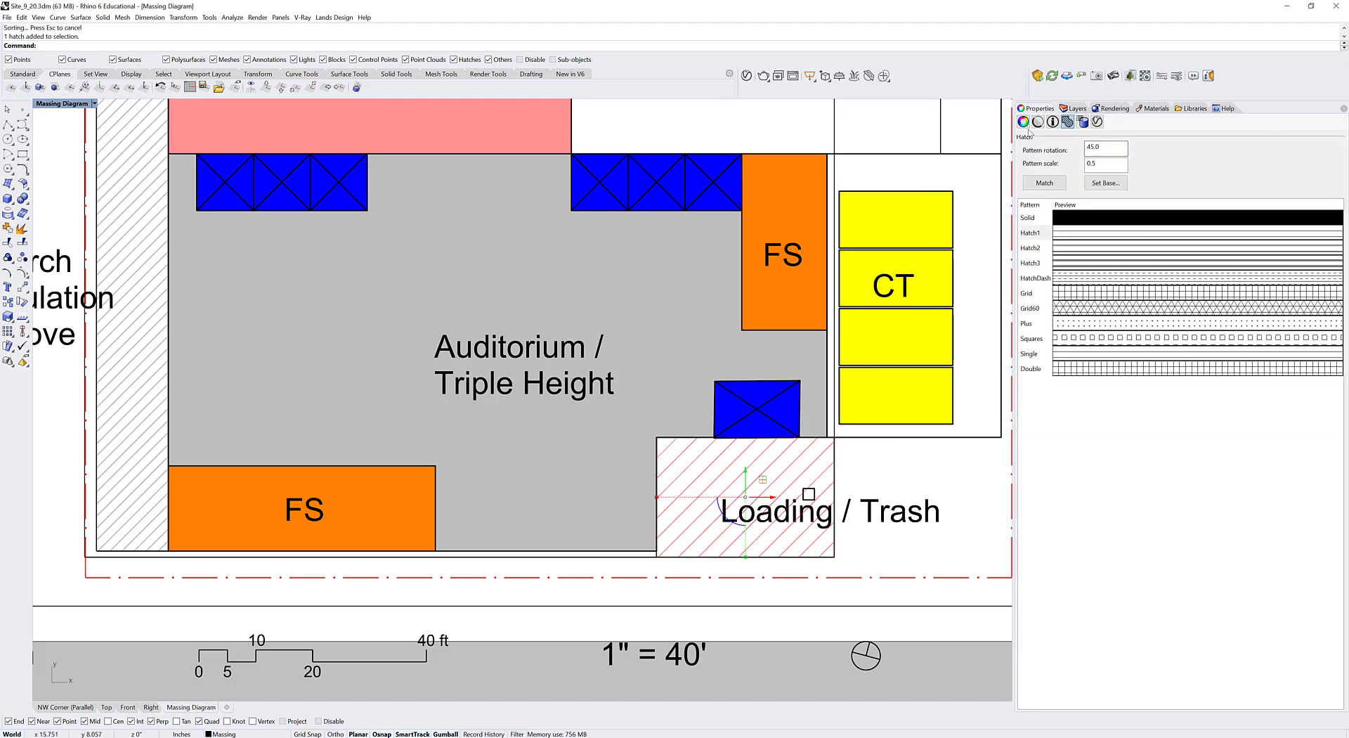
{"action": "left_click", "coordinate": [1024, 122]}
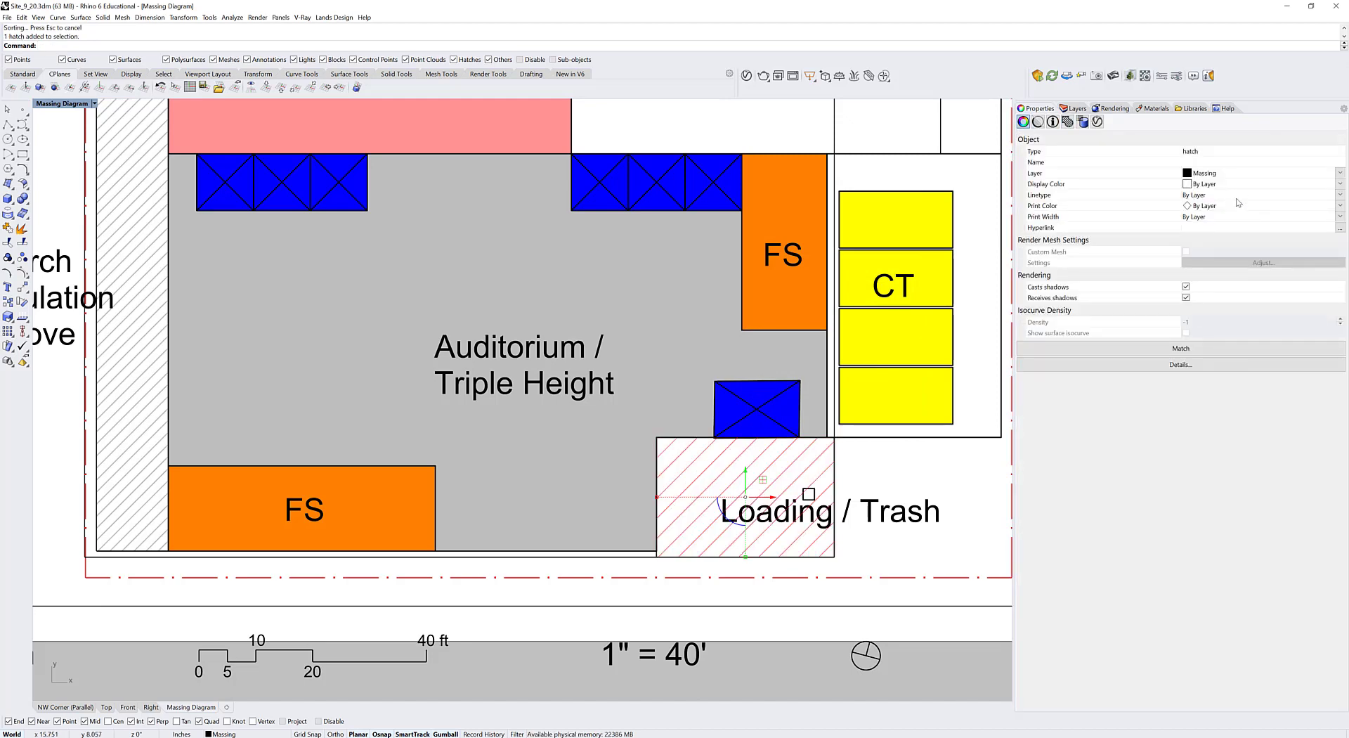
{"action": "left_click", "coordinate": [1240, 206]}
{"action": "left_click", "coordinate": [1220, 323]}
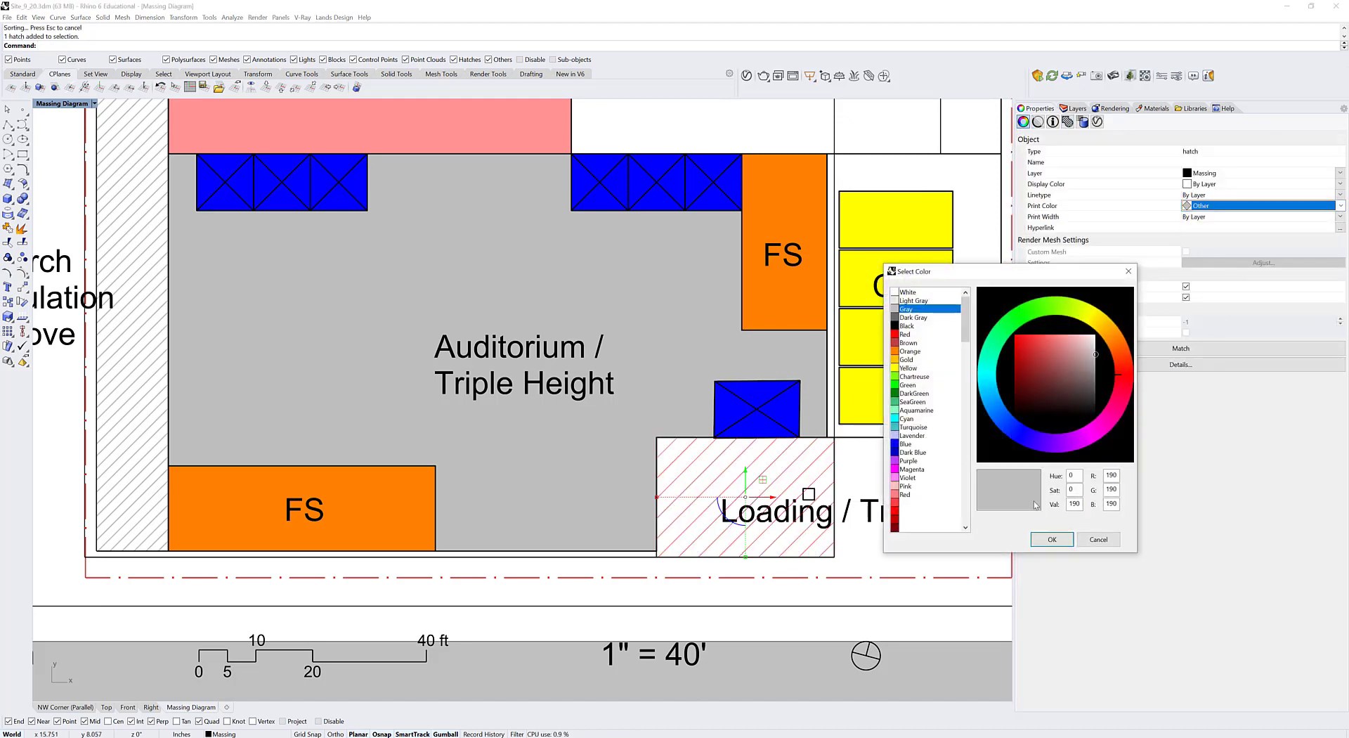
{"action": "left_click", "coordinate": [1052, 539]}
{"action": "key", "text": "Escape"}
{"action": "scroll", "coordinate": [901, 452], "scroll_direction": "down", "scroll_amount": 5}
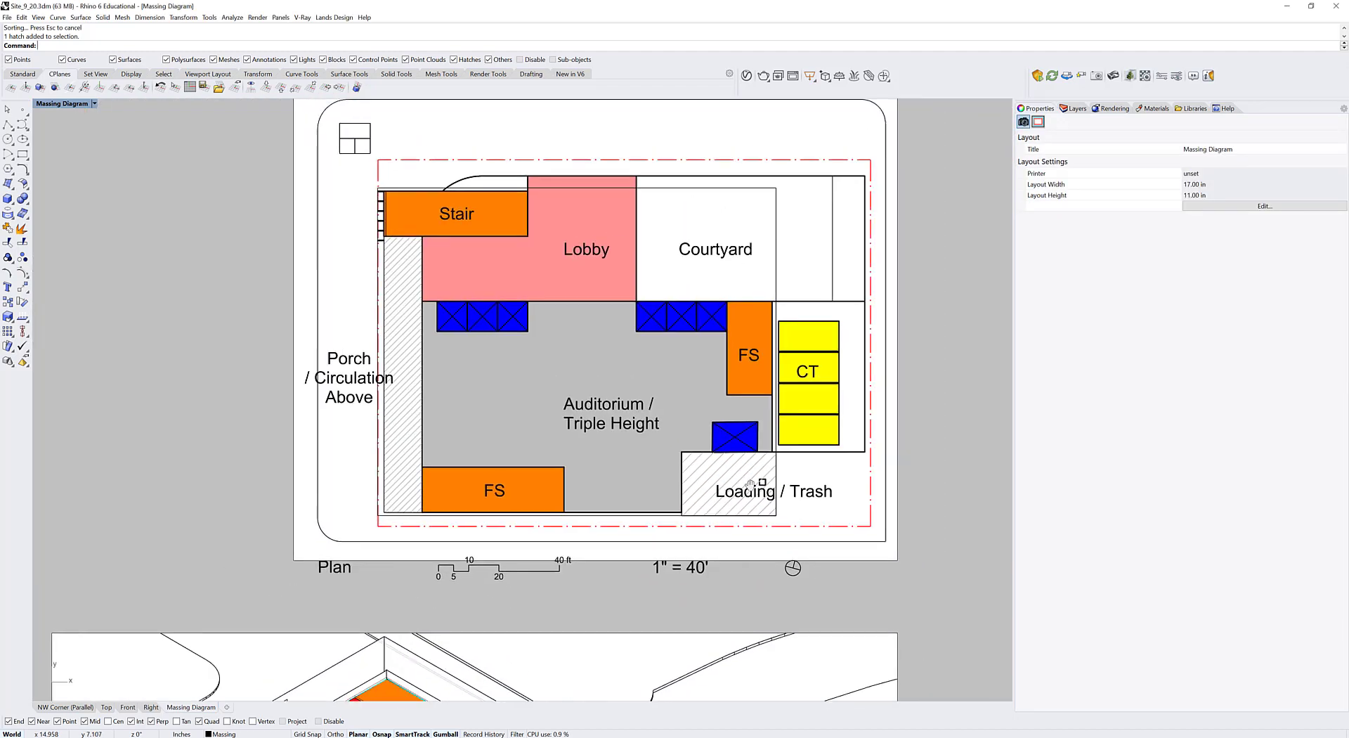
{"action": "right_click_drag", "start_coordinate": [901, 452], "coordinate": [882, 484]}
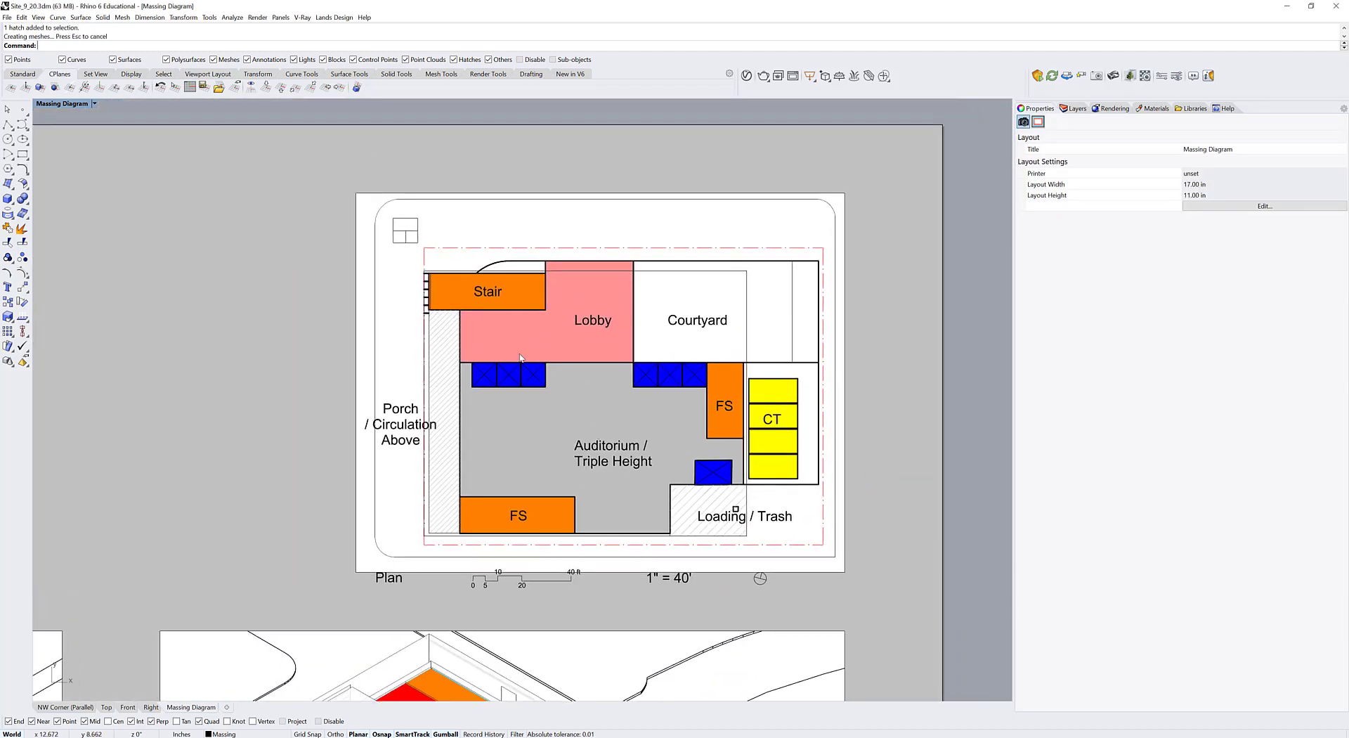
{"action": "scroll", "coordinate": [608, 500], "scroll_direction": "down", "scroll_amount": 2}
{"action": "right_click_drag", "start_coordinate": [610, 499], "coordinate": [644, 486]}
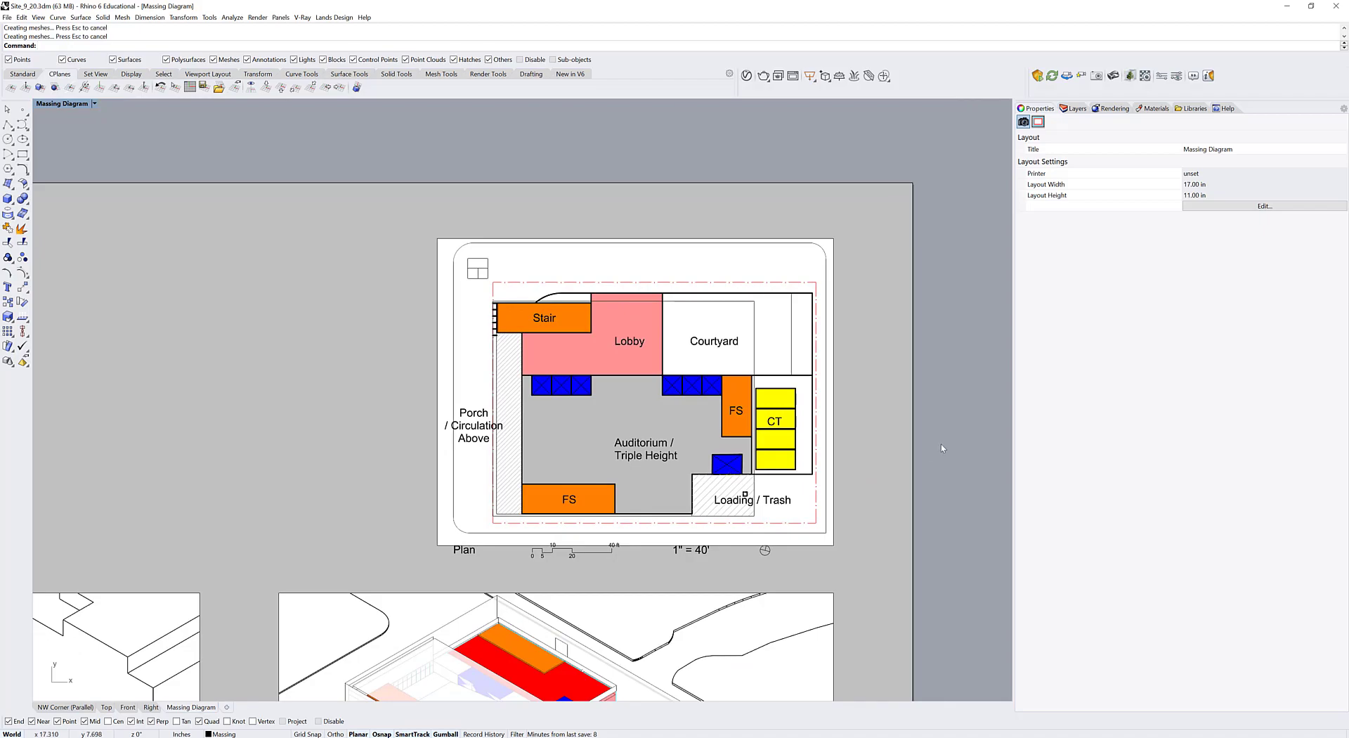